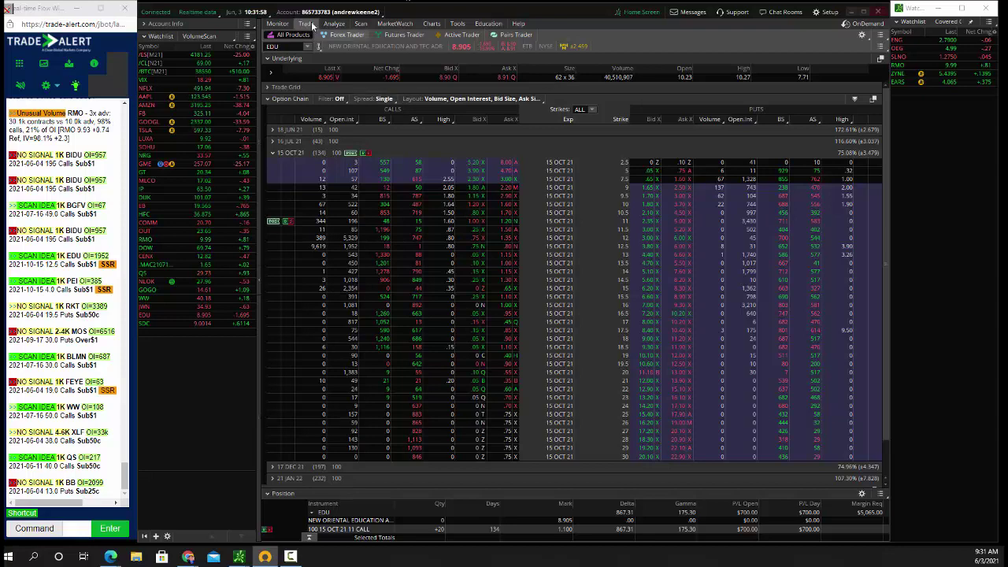
Step: Show the account's activity and positions with the working orders list collapsed, and review the unallocated positions
click(284, 24)
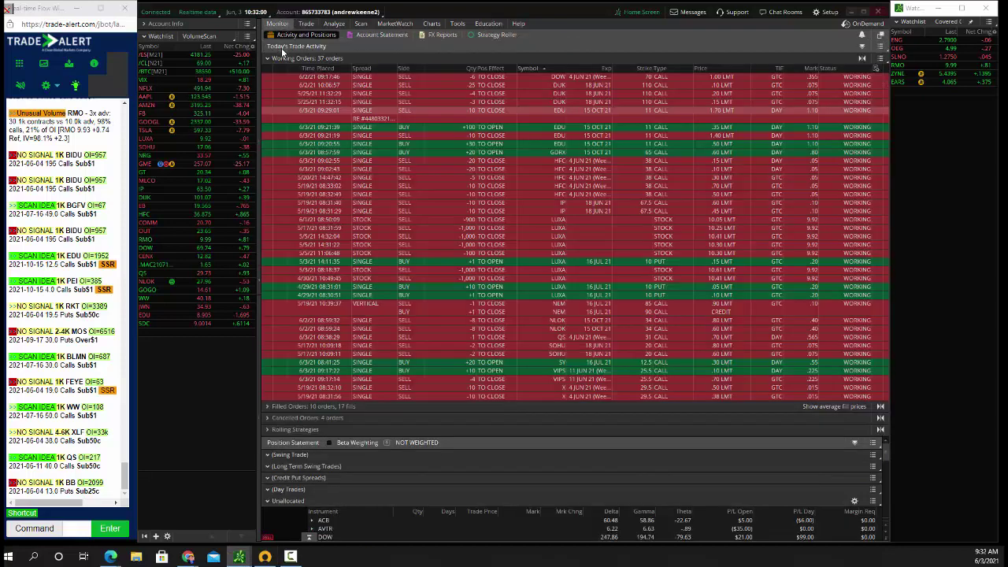
click(282, 59)
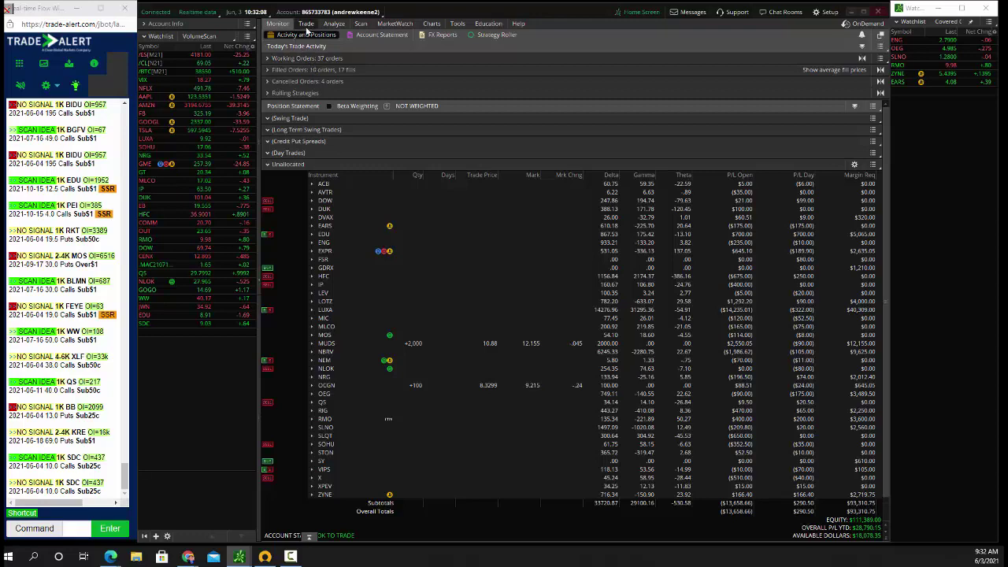
Step: Bring up the SDC option chain and expand its 4 JUN 21 weekly expiration
click(306, 23)
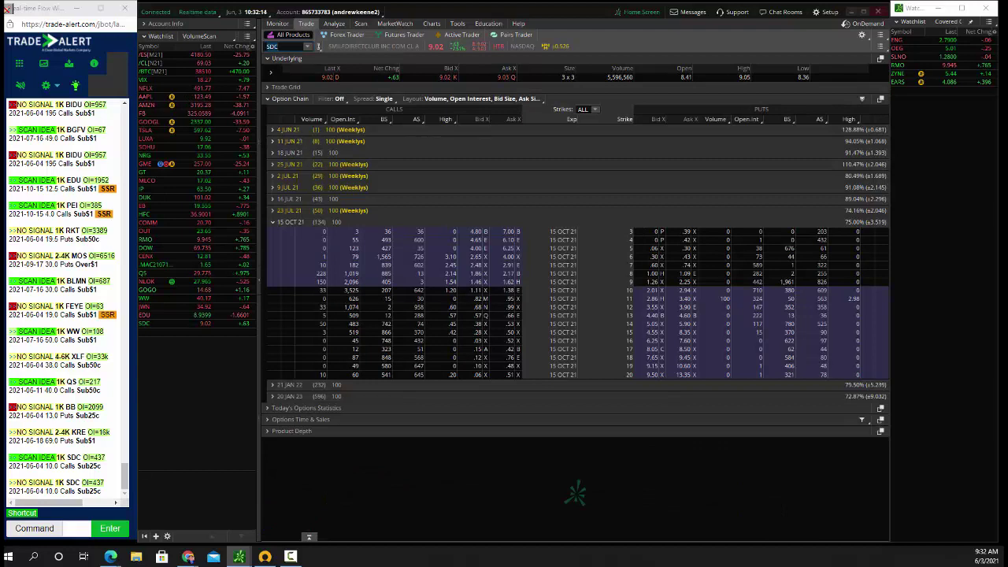
key(alt+Tab)
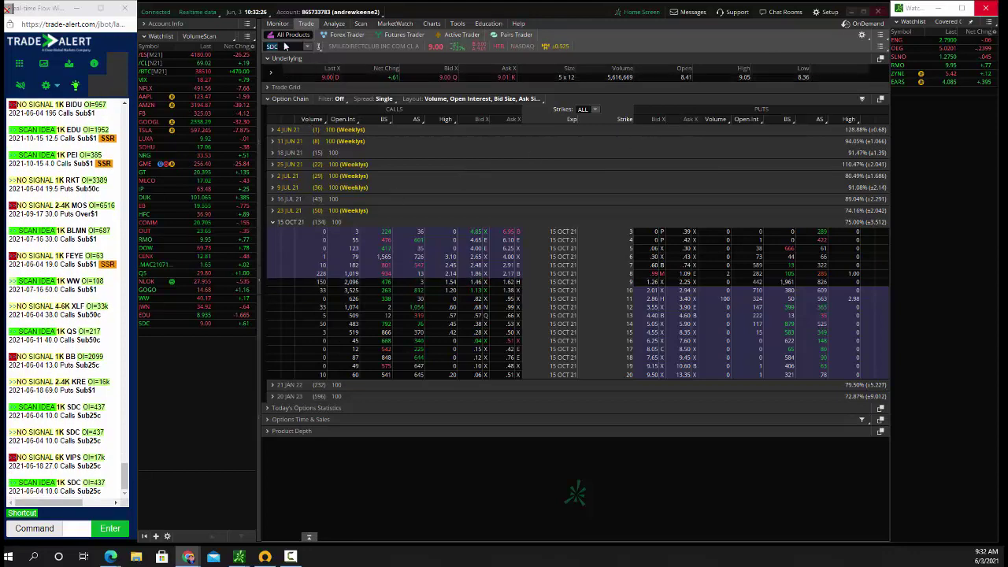
click(288, 129)
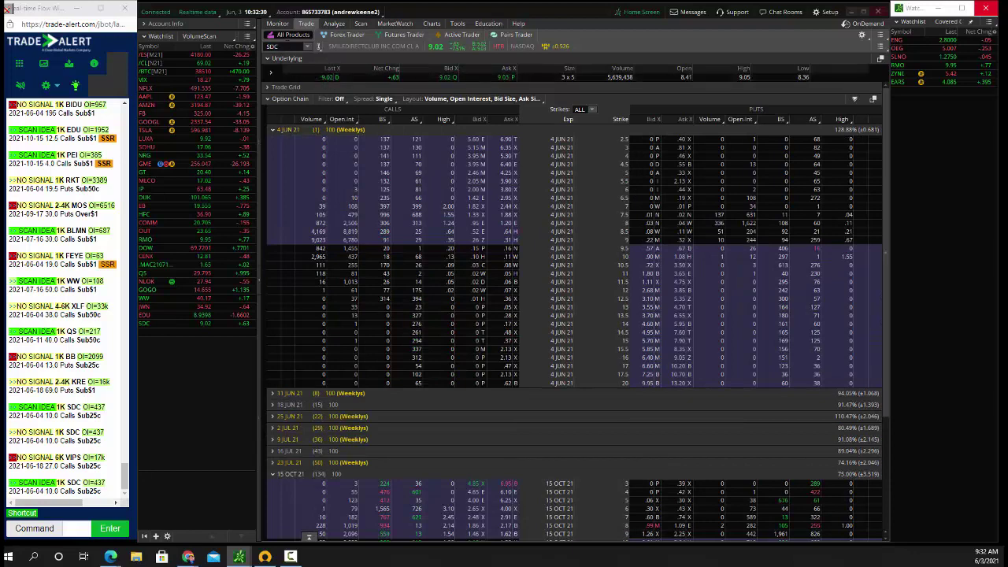
Step: Load the GPRO option chain and examine its 15 OCT 21 contracts
text(GPRO)
key(Return)
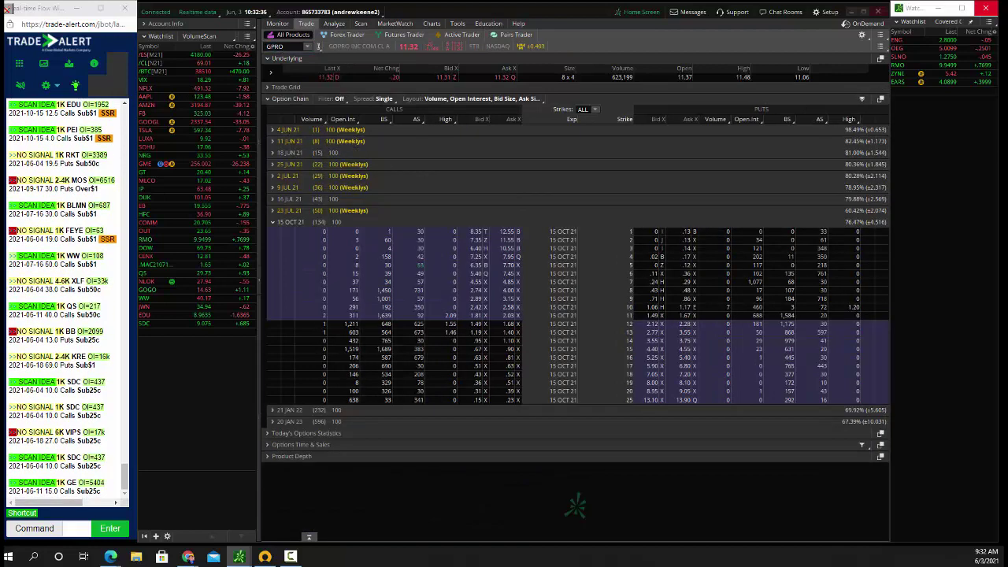
click(188, 557)
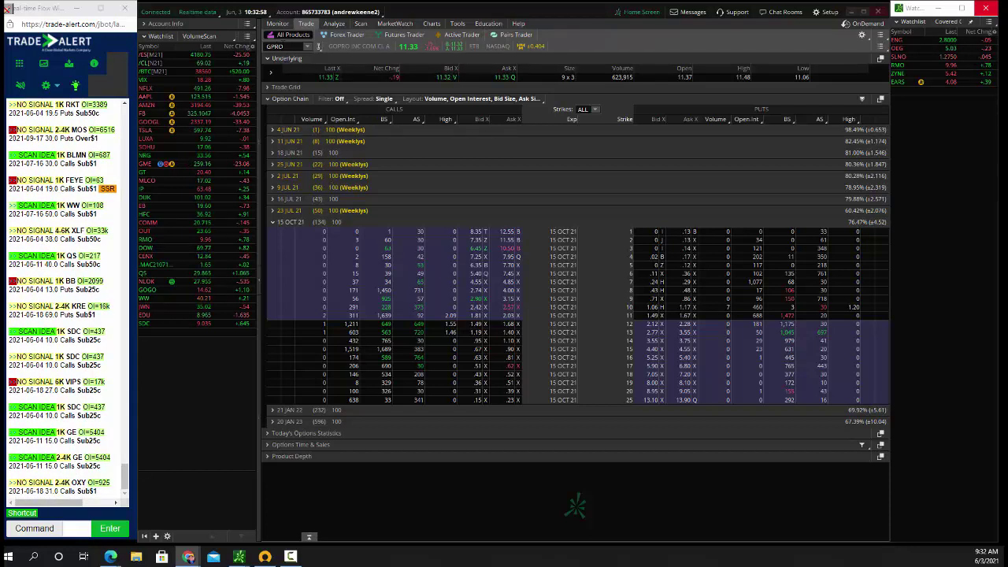
Step: Look up the option chain and position for DOW, followed by those for EDU
click(282, 56)
text(DOW)
key(Return)
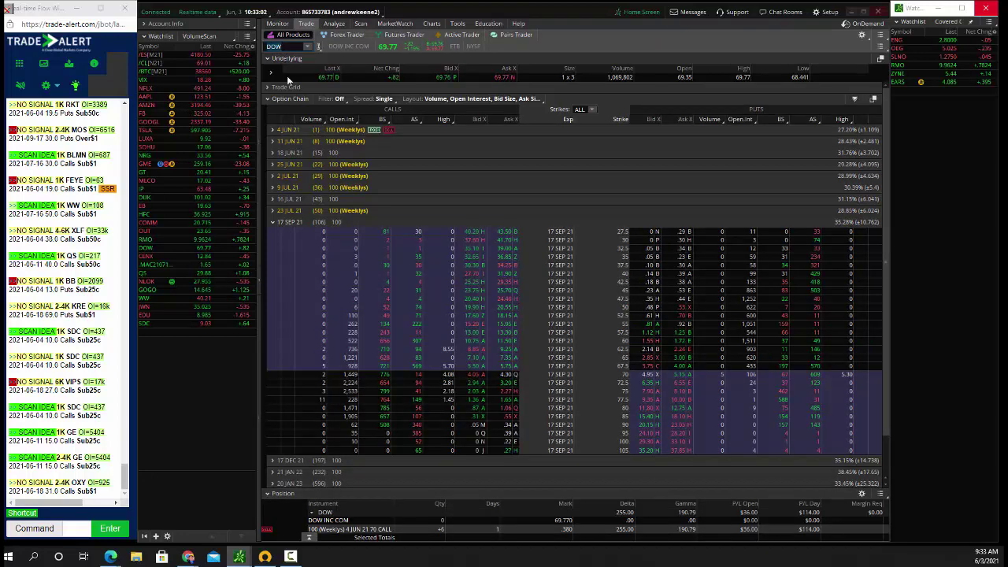
text(EDU)
key(Return)
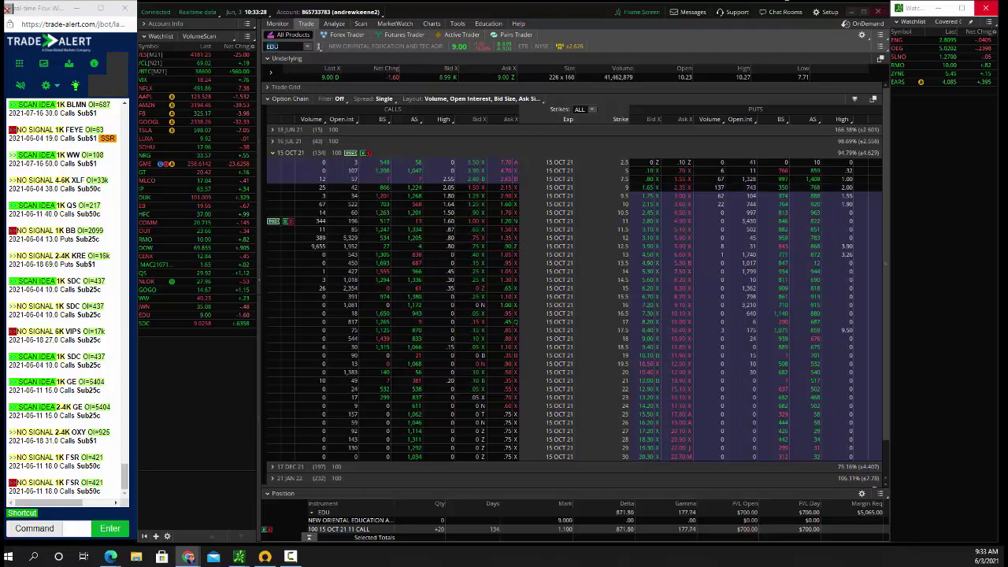
Step: Load ACB and send a limit order to sell 2 of its 4 JUN 21 11 calls at .22
text(ACB)
key(Return)
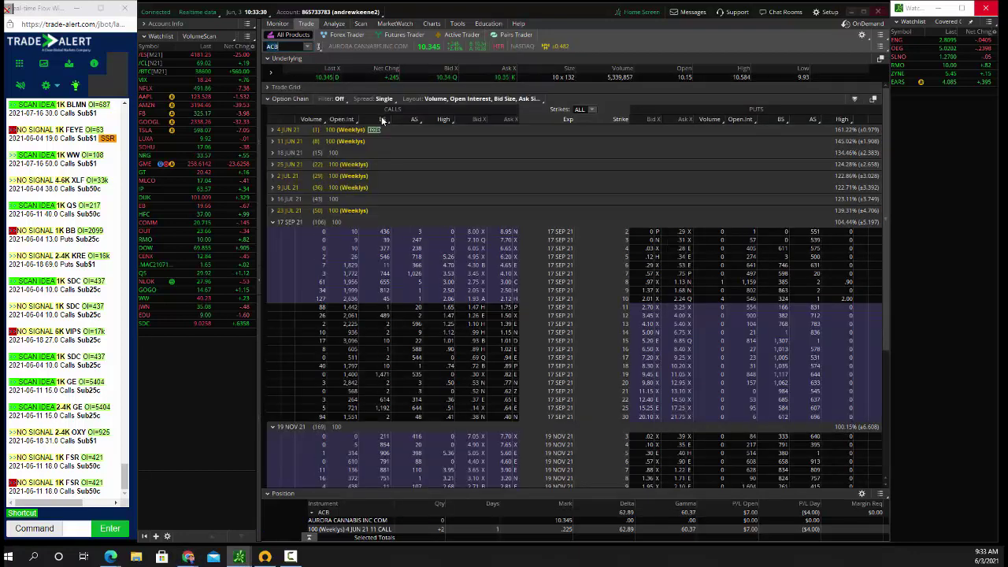
click(384, 131)
click(468, 275)
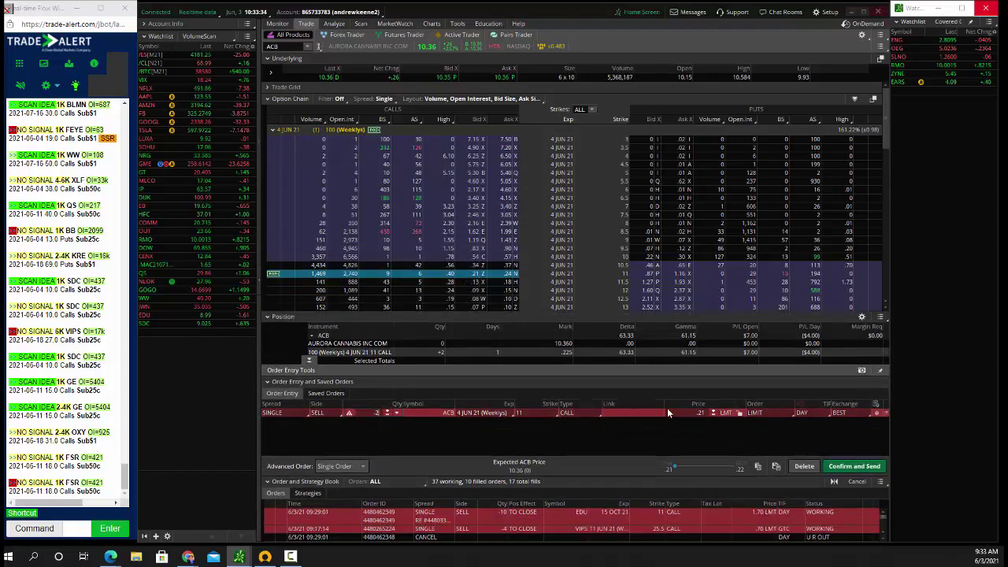
click(852, 466)
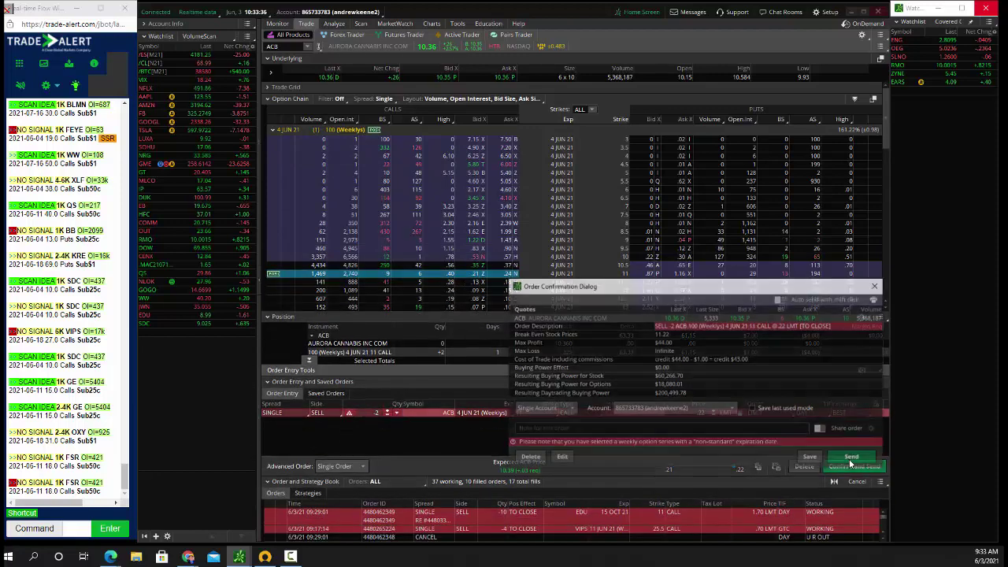
click(850, 459)
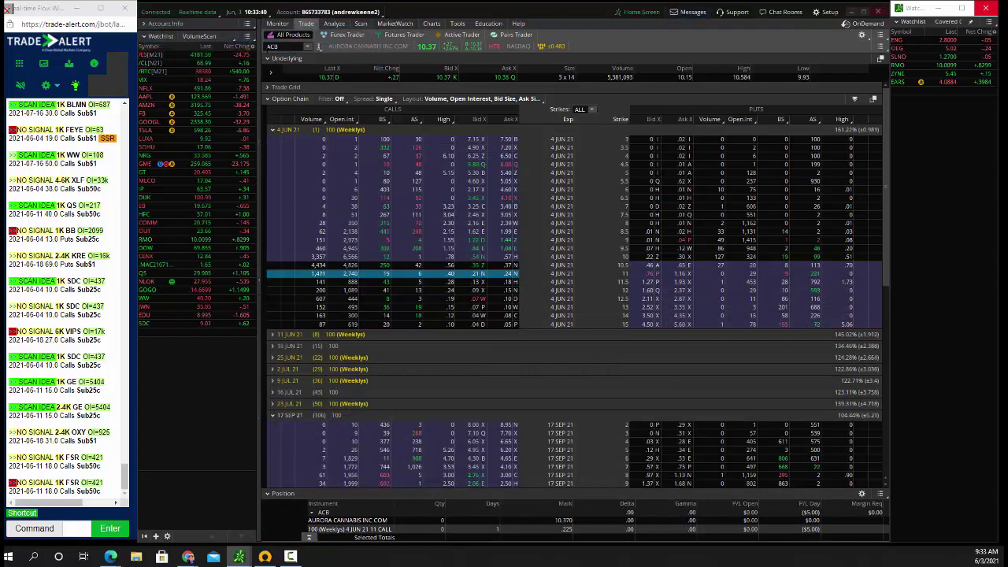
Step: Load OCGN and send a limit order to sell 100 shares of the stock at 9.27
click(266, 47)
text(OCGN)
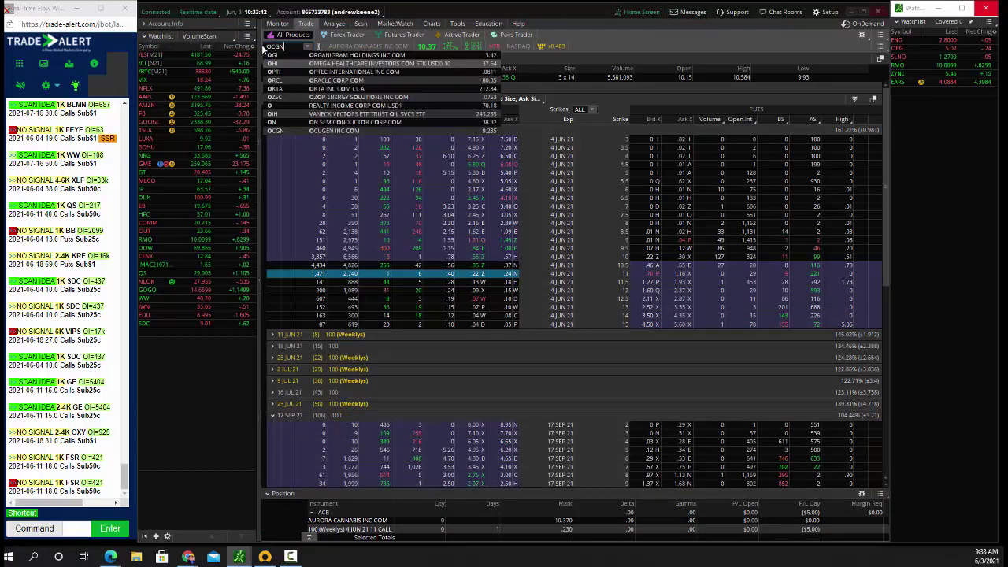
key(Return)
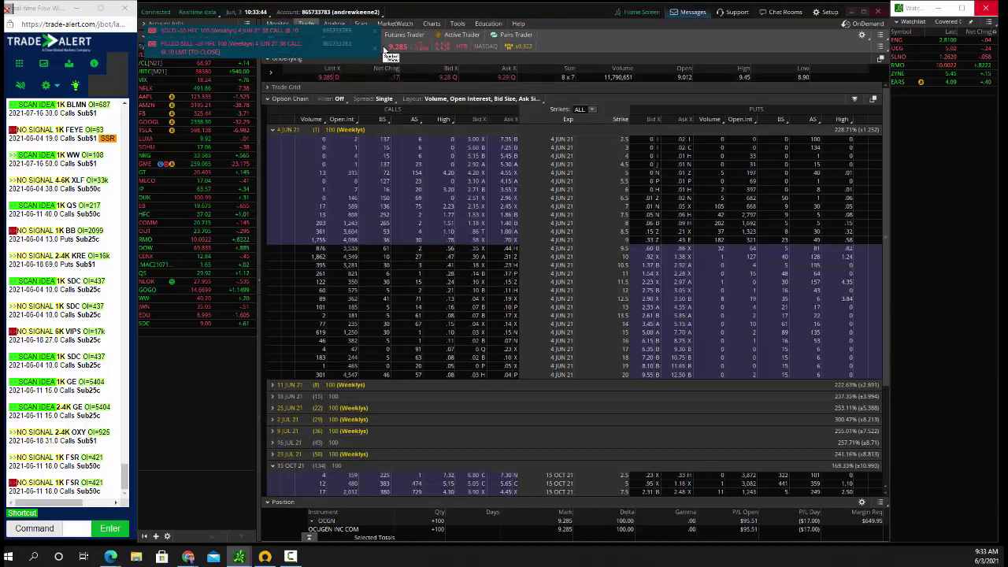
click(450, 77)
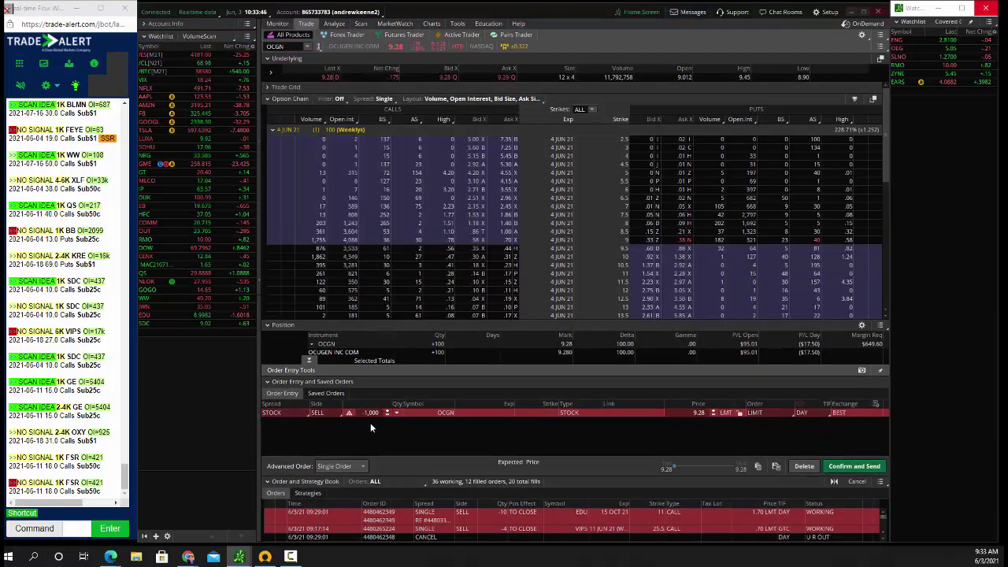
click(840, 466)
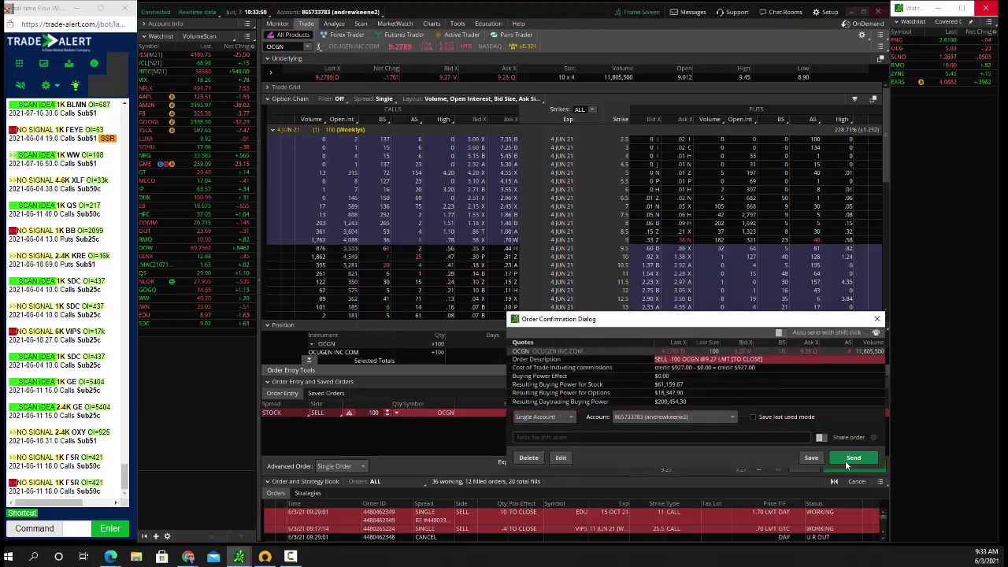
click(854, 458)
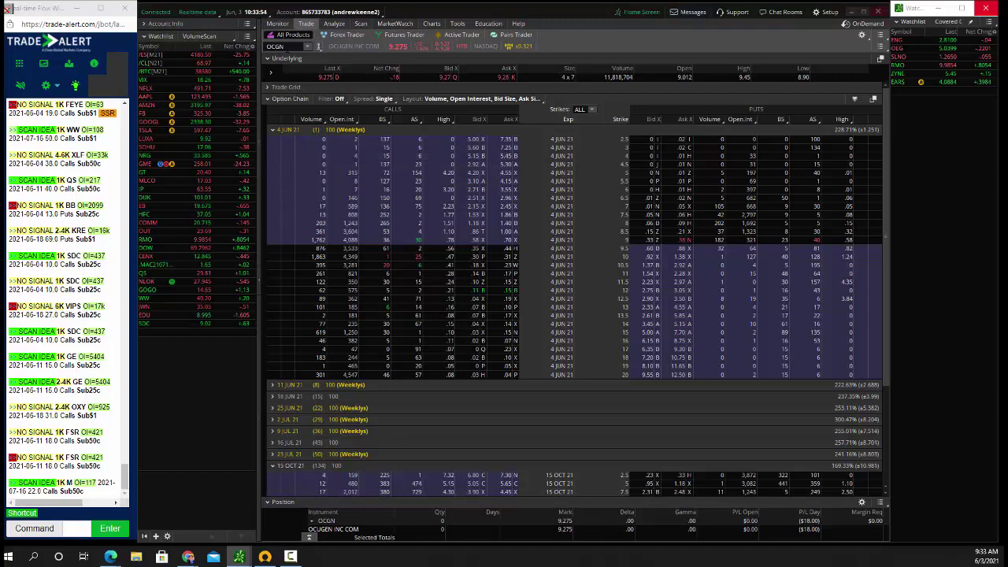
Step: Load HFC and send a limit order to sell 20 of its 4 JUN 21 38 calls at .20
key(Return)
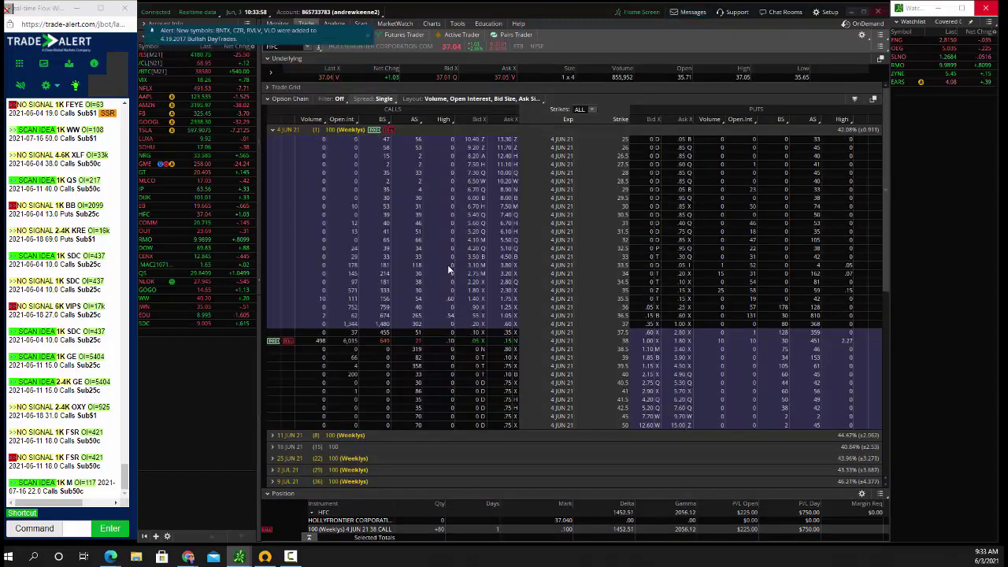
click(476, 341)
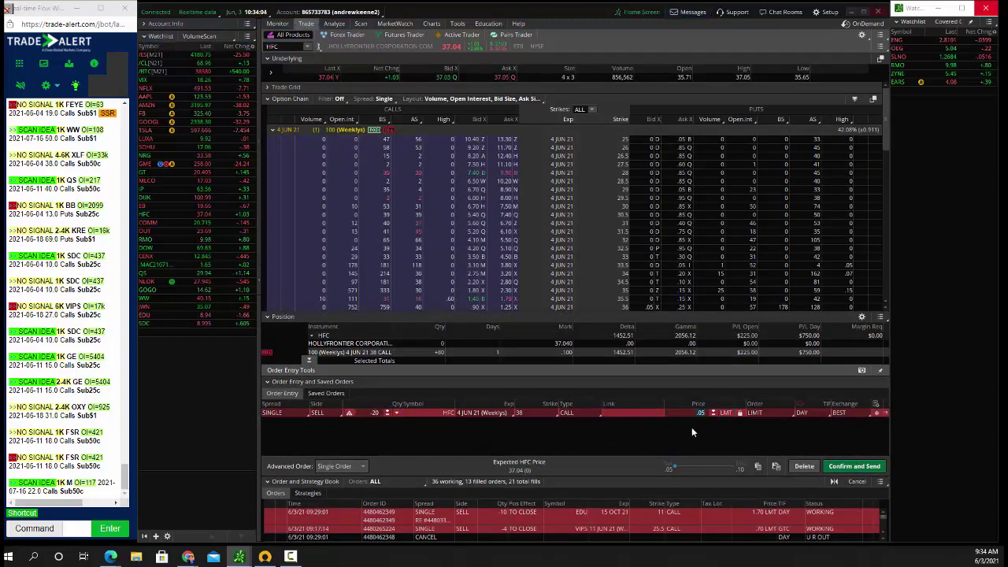
click(845, 466)
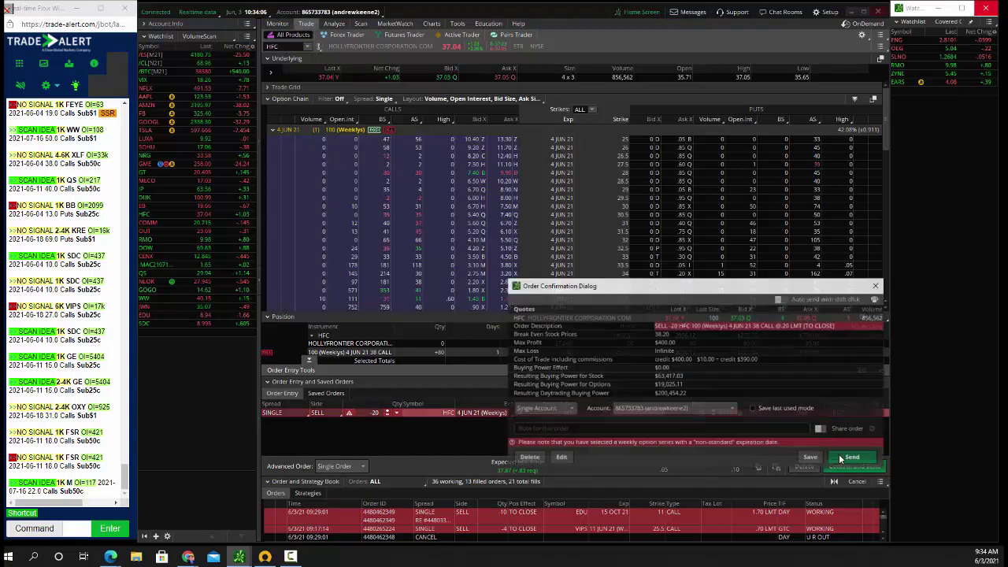
click(853, 458)
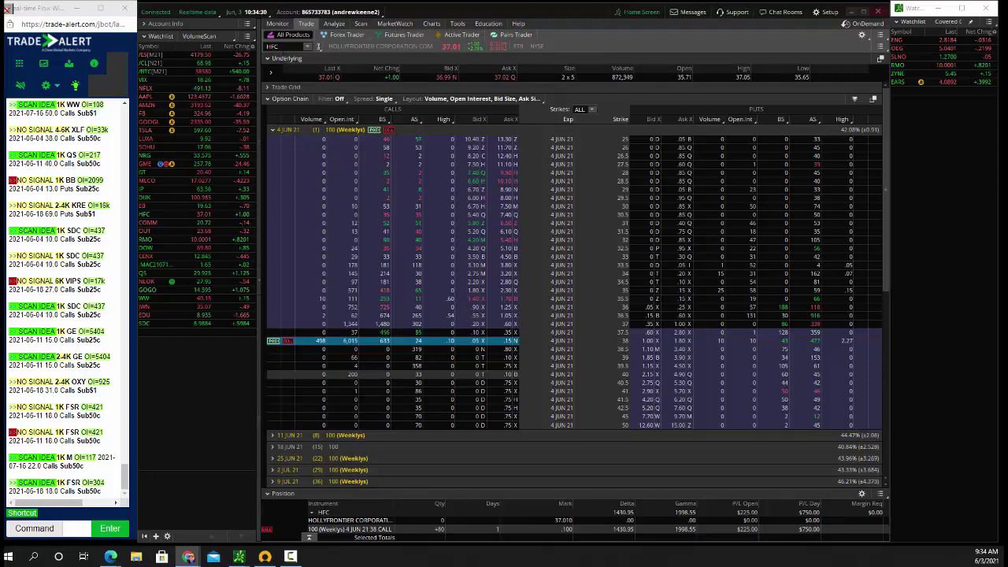
Step: Load the FSR symbol, check the account's positions, and return to the FSR option chain
click(280, 46)
text(FSR)
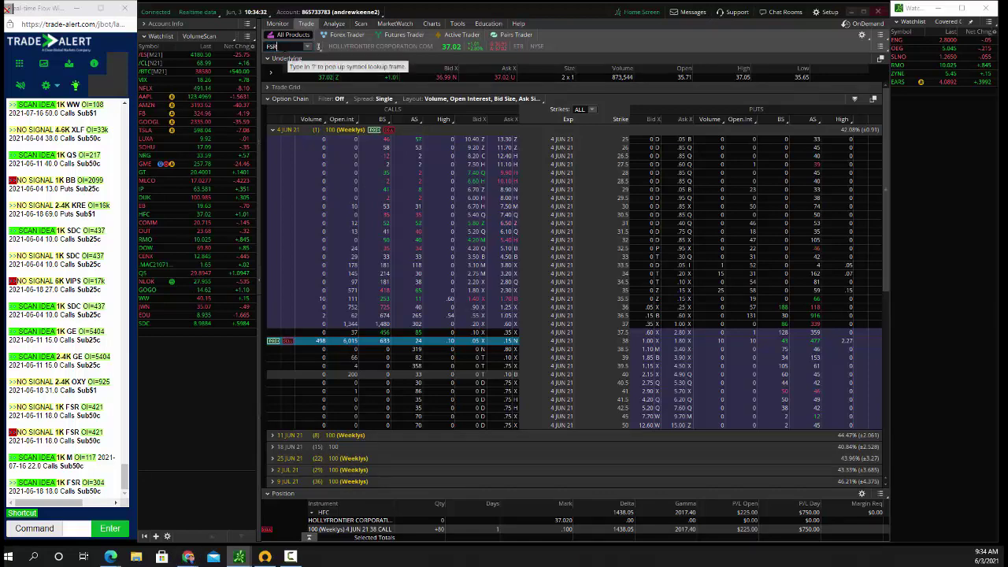
key(Return)
click(280, 25)
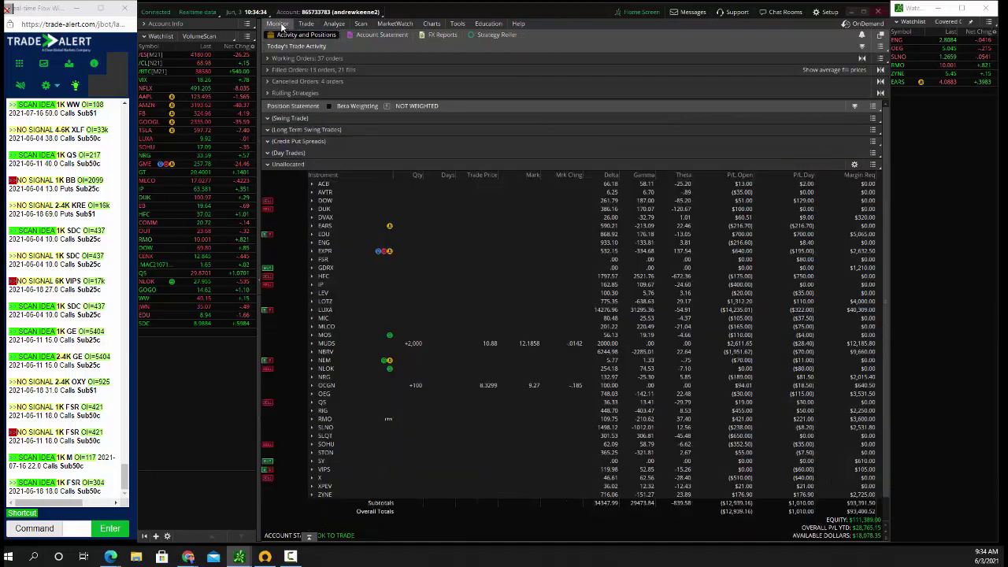
mouse_move(307, 25)
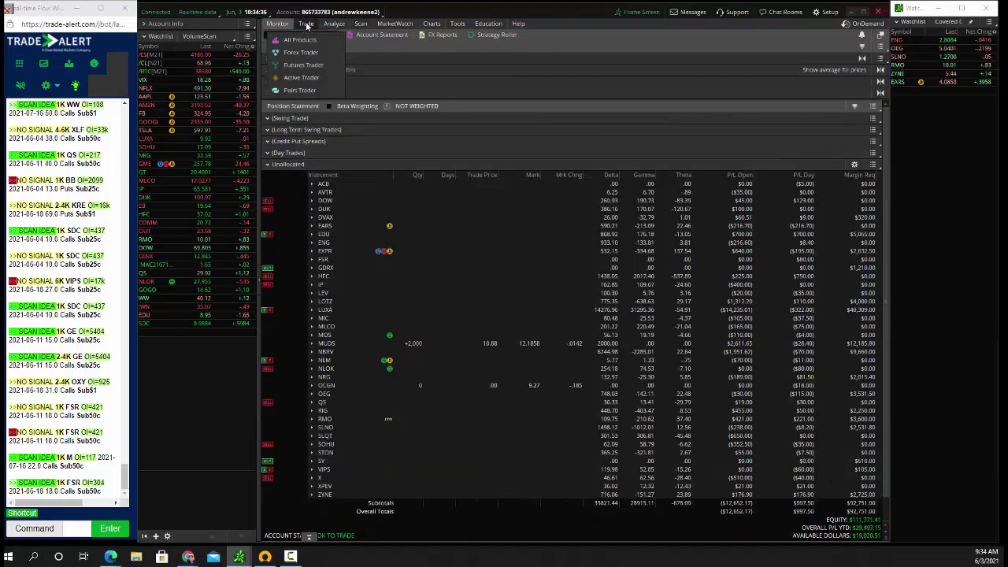
click(306, 25)
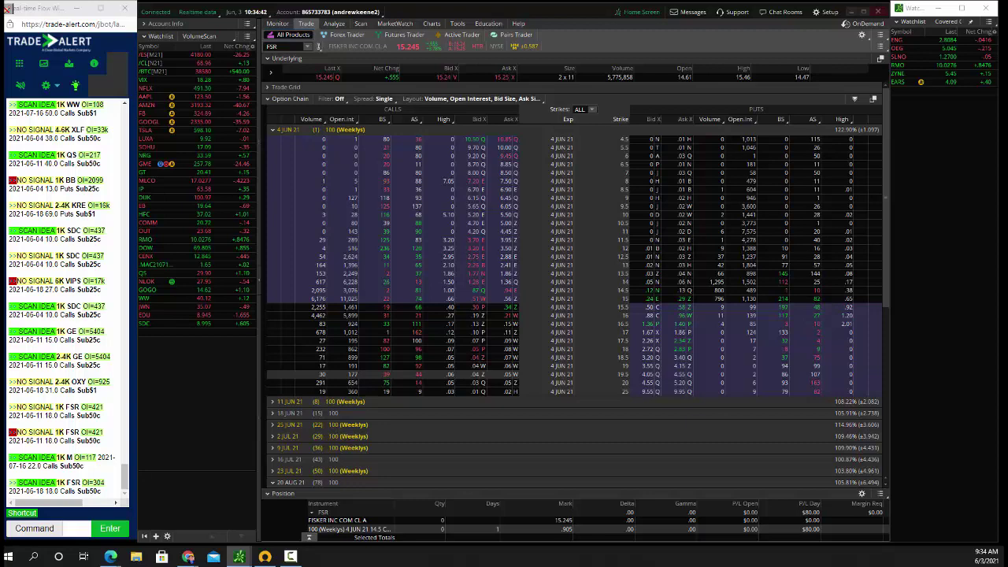
Step: Load the GT option chain and expand its 16 JUL 21 expiration
click(282, 47)
text(GT)
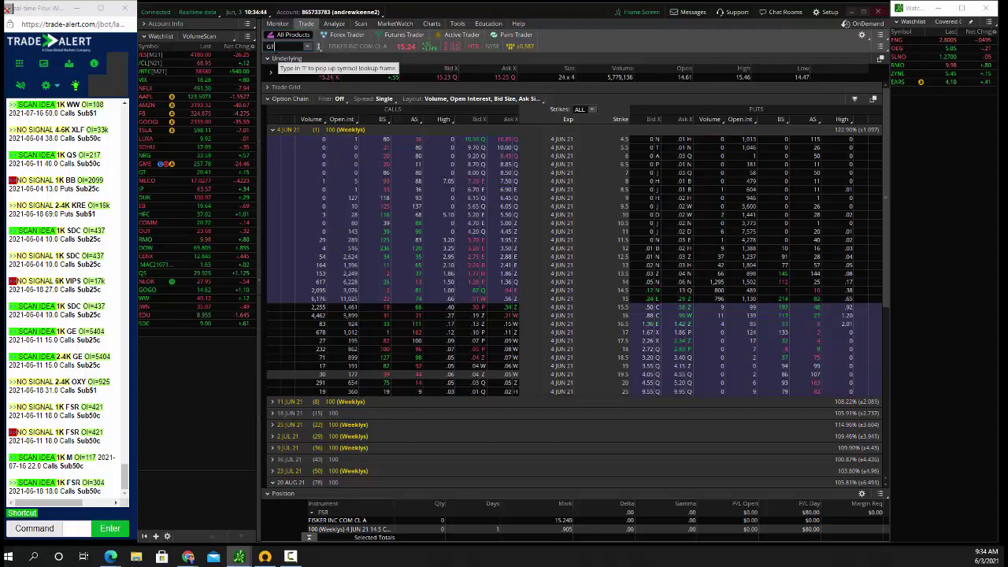
key(Return)
click(286, 131)
click(291, 222)
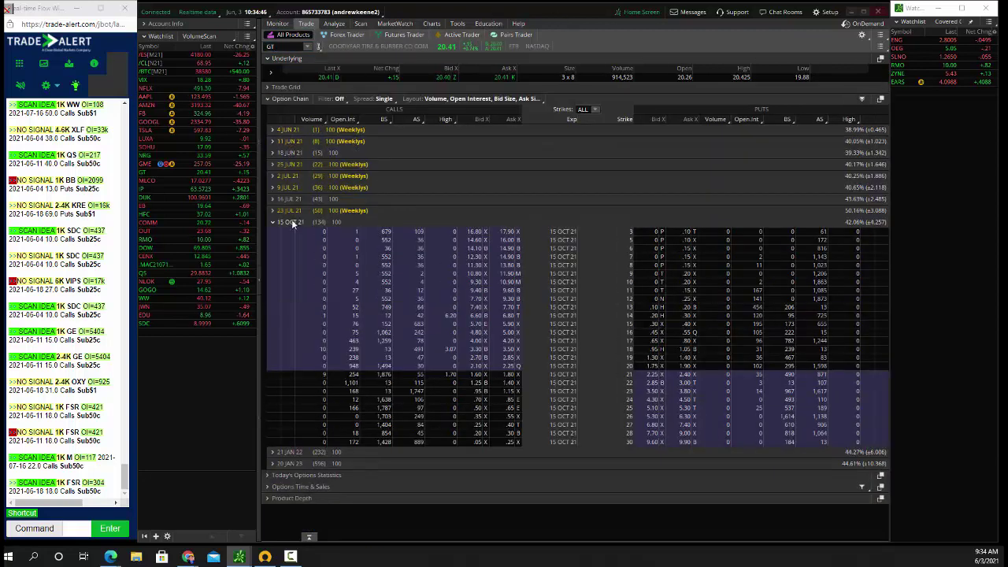
click(290, 199)
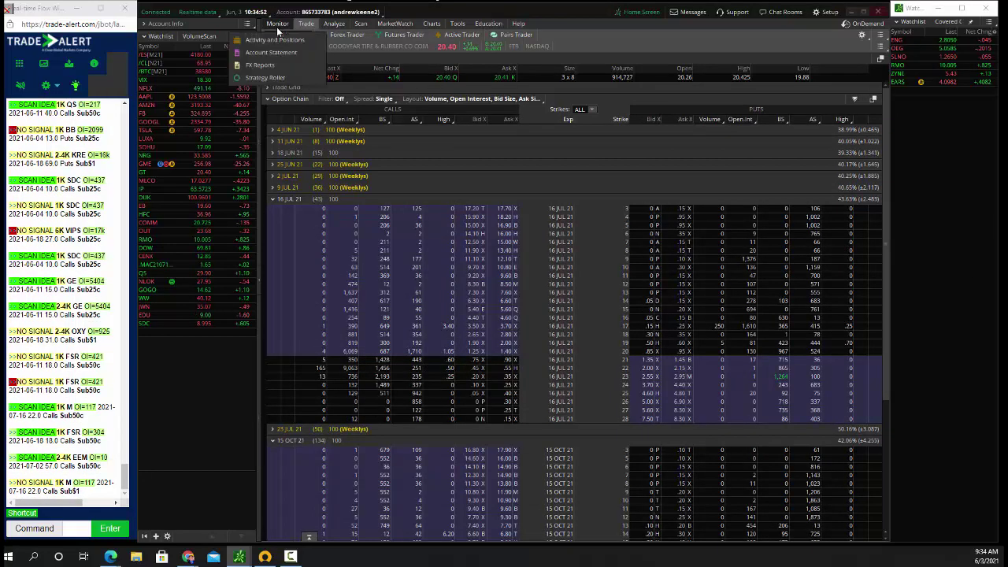
Step: Check the positions briefly, load the HFC option chain, and expand its 4 JUN 21 weekly expiration
click(278, 24)
click(305, 23)
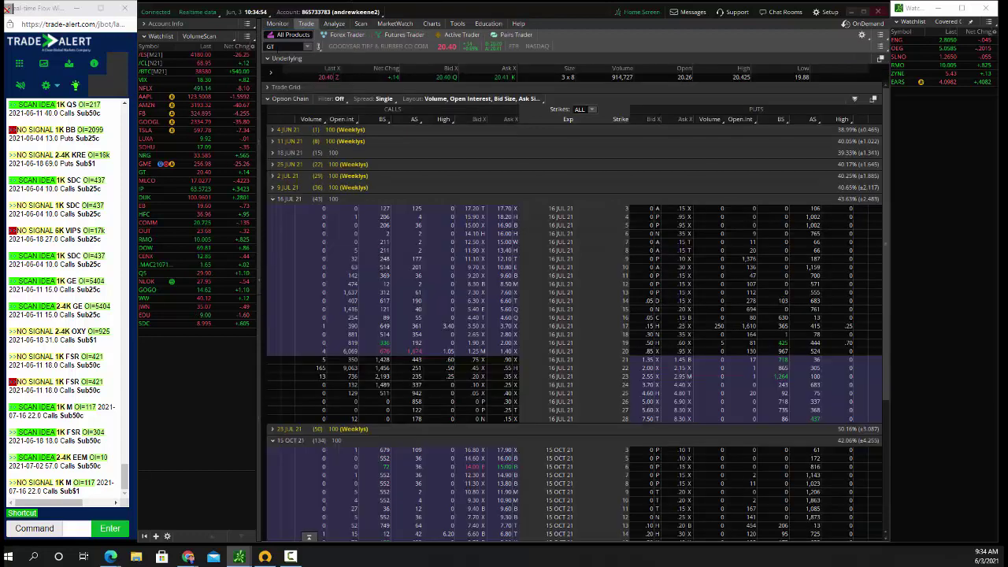
text(HFC)
key(Return)
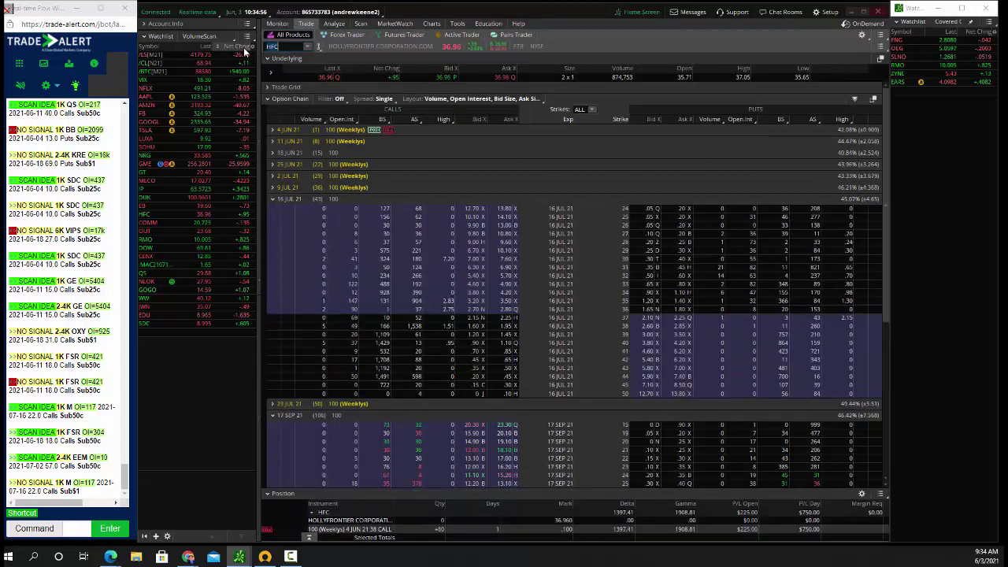
click(293, 131)
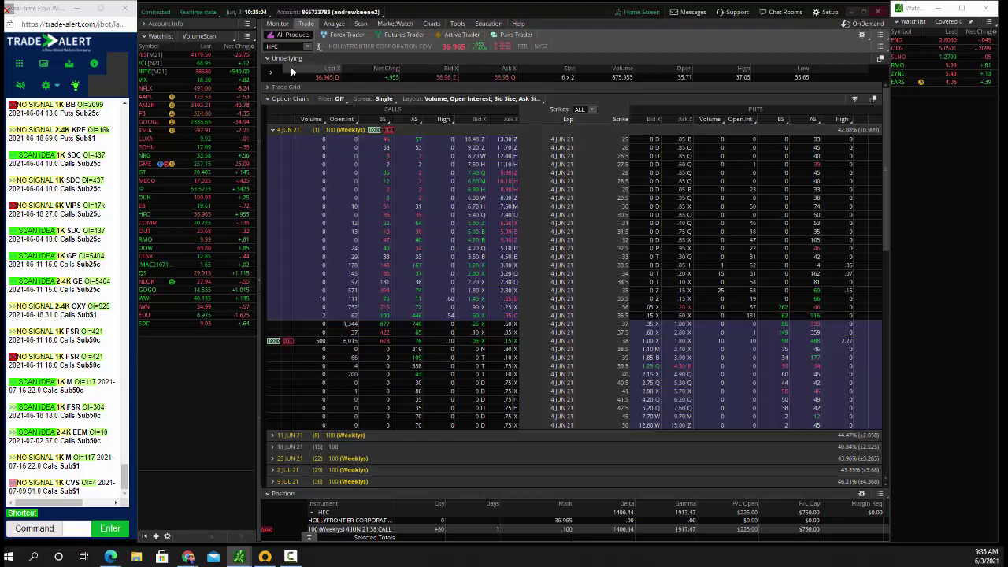
Step: Load the WW option chain and collapse its 4 JUN 21 expiration to view the later-dated contracts
click(282, 46)
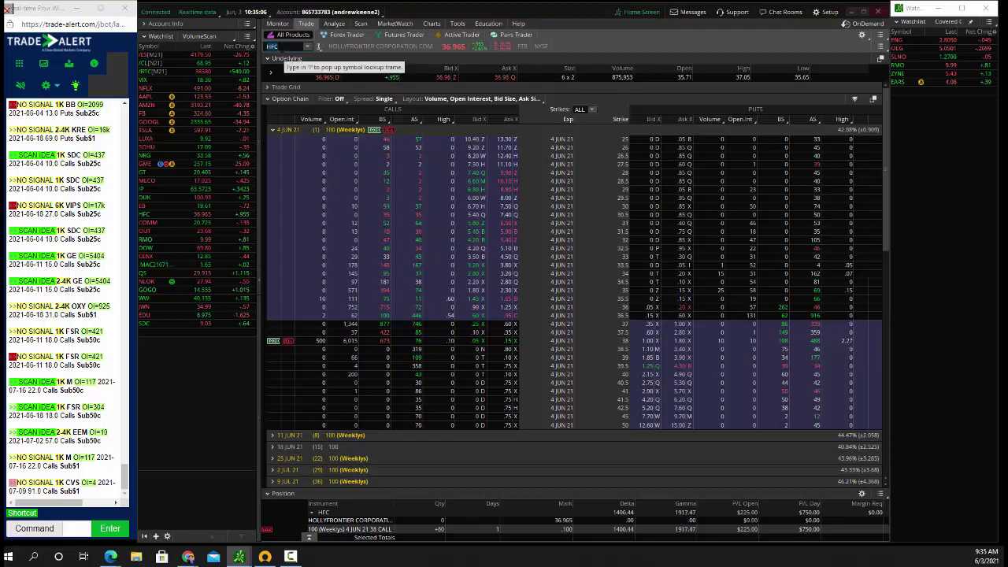
text(WW)
key(Return)
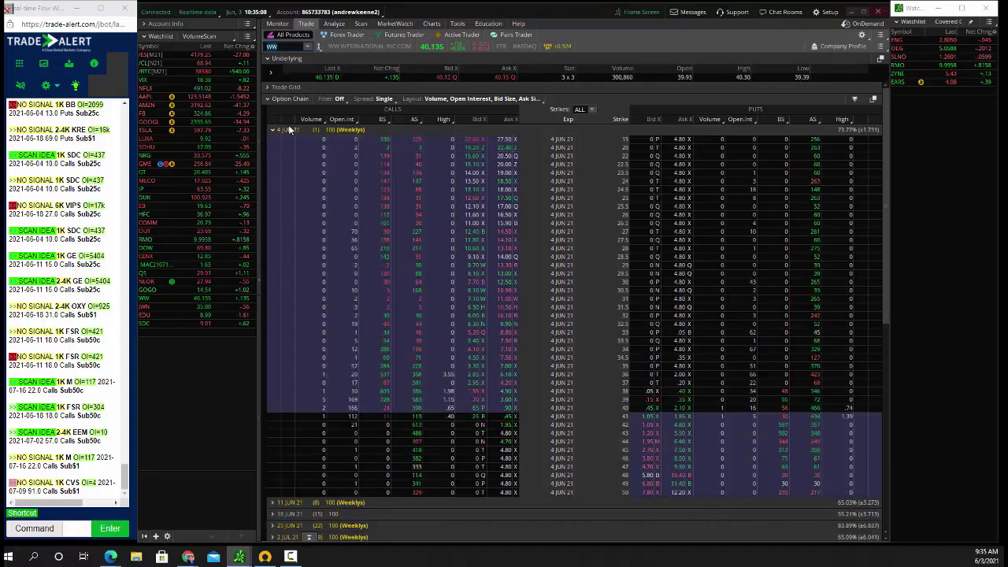
click(290, 130)
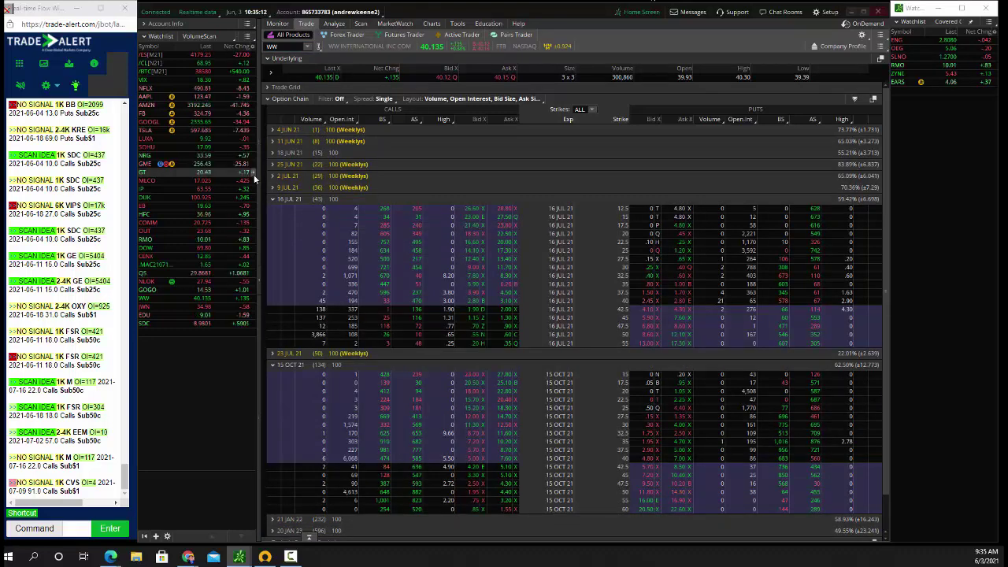
Step: Expand WW's 18 JUN 21 expiration and point out the 16 JUL 21 50-strike row, clearing the mark
click(293, 153)
scroll(335, 177, down, 2)
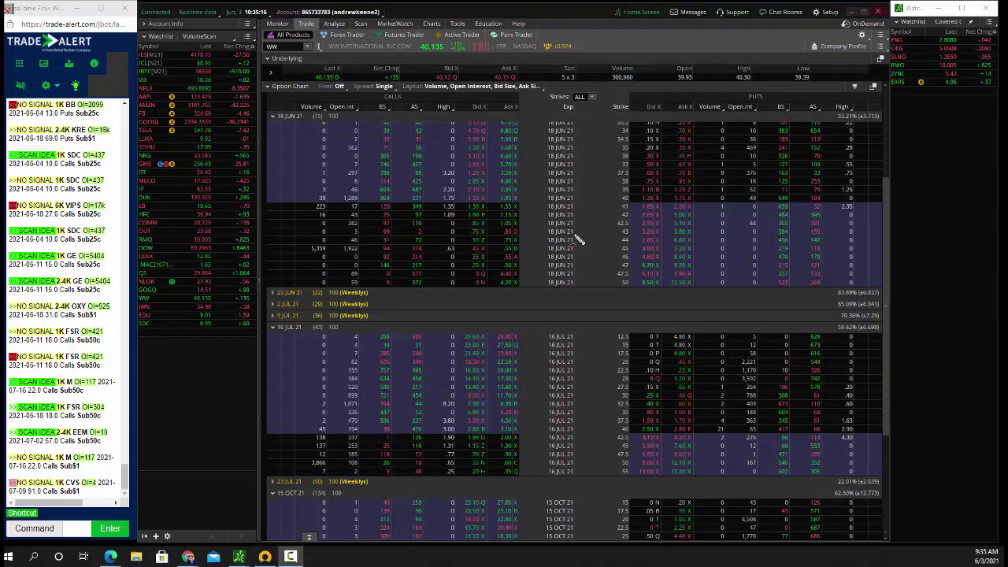
drag(280, 451, 734, 473)
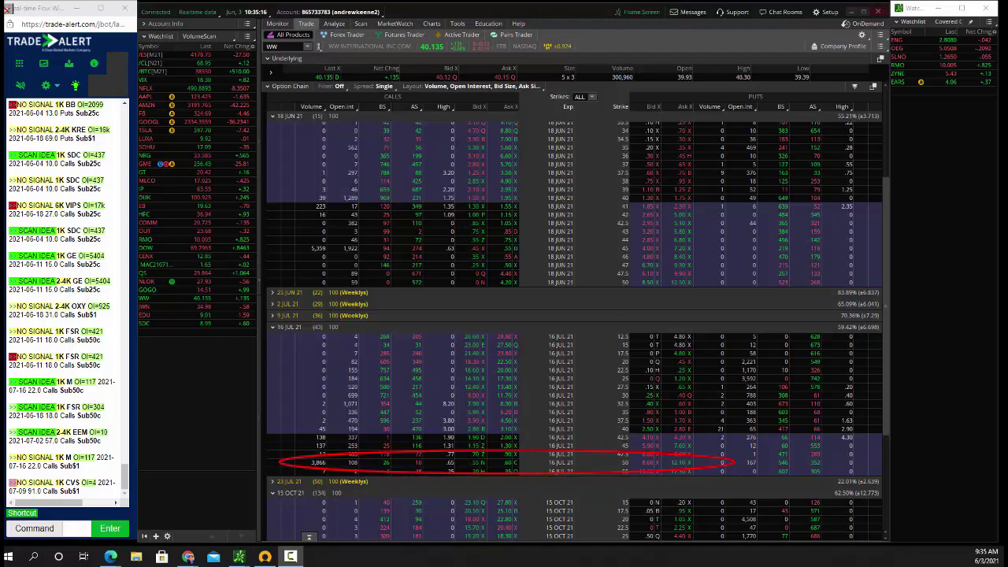
key(Escape)
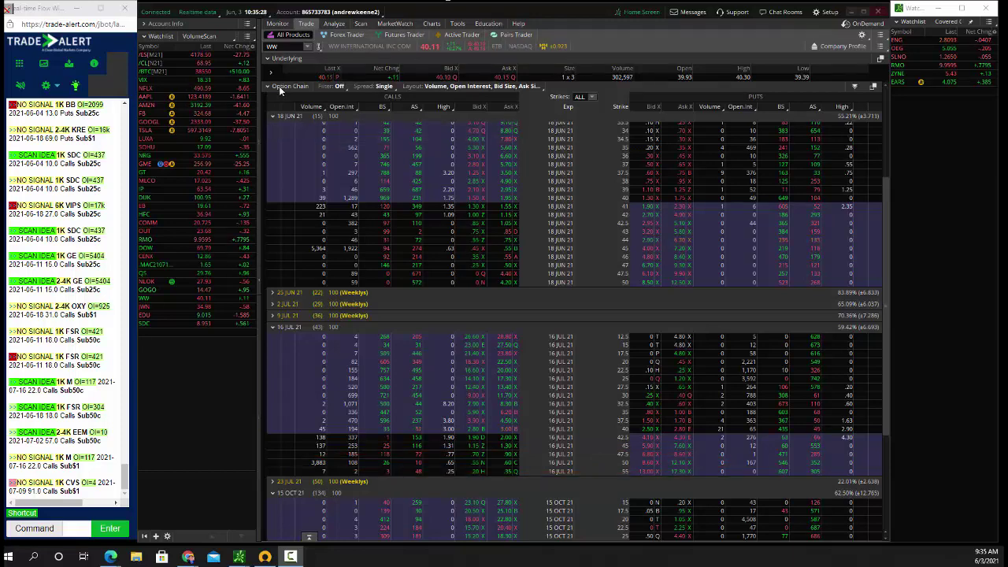
Step: Load the EDU option chain, collapse 16 JUL 21, and point out the 15 OCT 21 11 and 12.5 call rows
click(281, 46)
text(EDU)
key(Return)
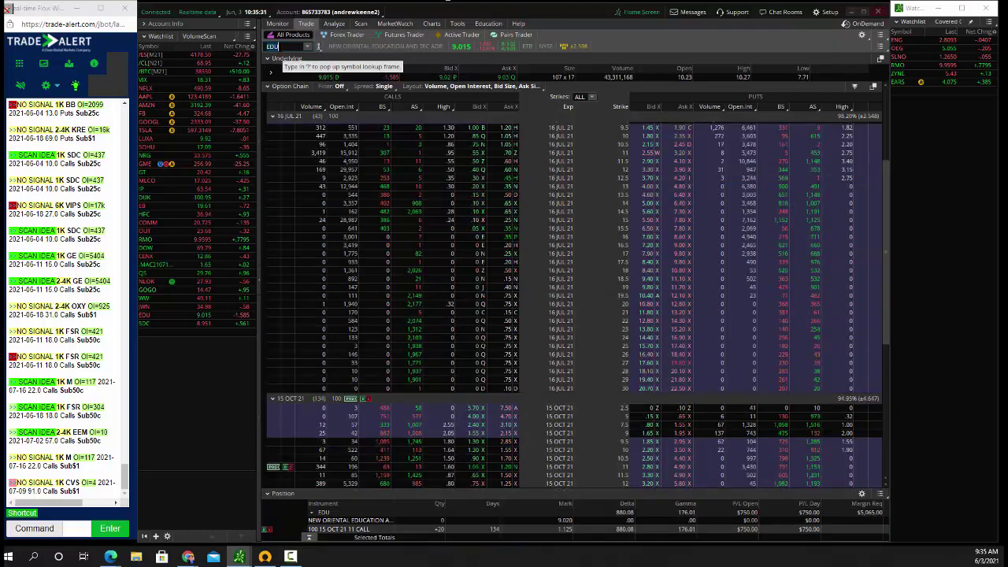
click(291, 116)
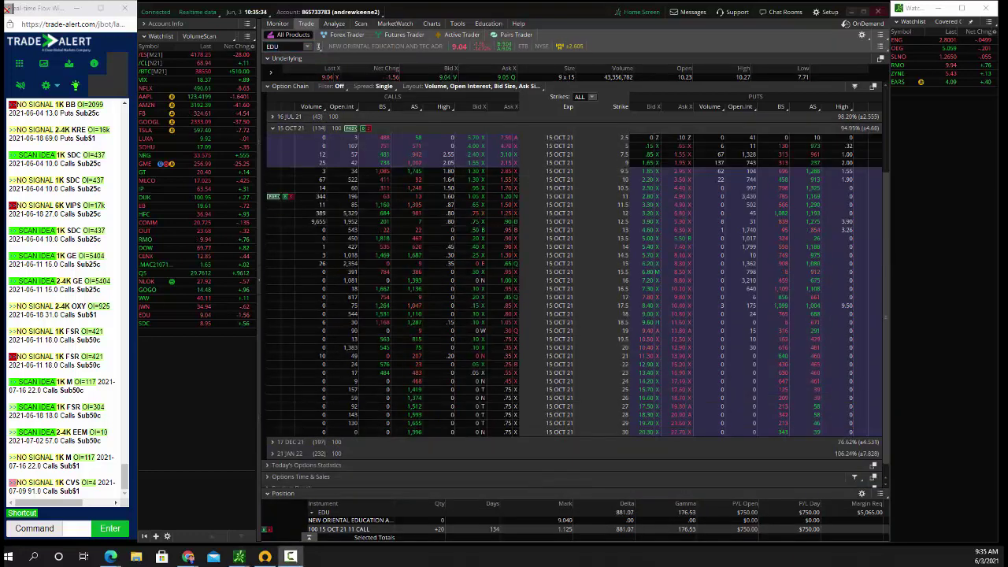
drag(286, 183, 682, 206)
drag(287, 211, 721, 236)
key(Escape)
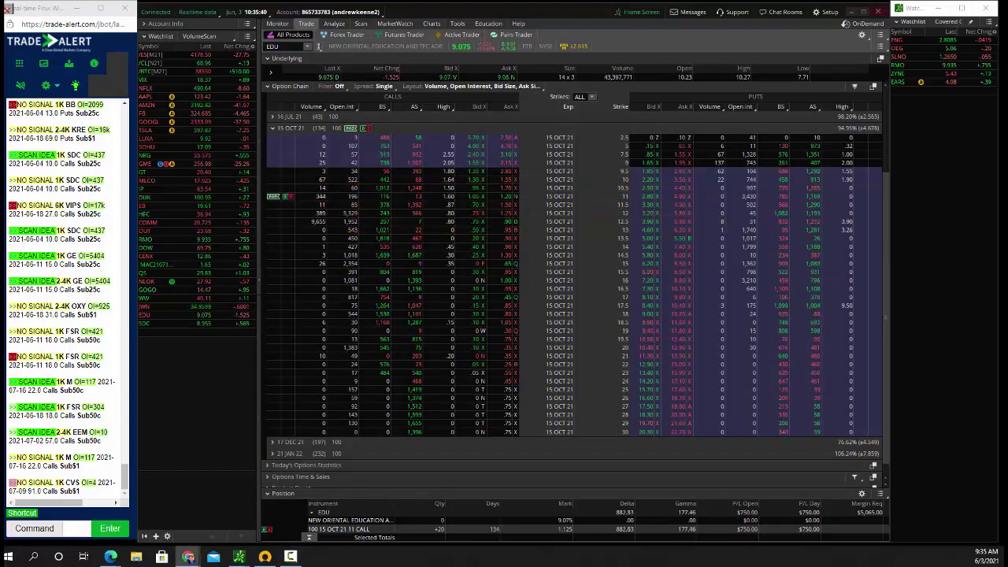
Step: Bring up the 1450 Club Portfolio spreadsheet, select the GT trade's row 386, and return to the trading platform
drag(1007, 141, 798, 38)
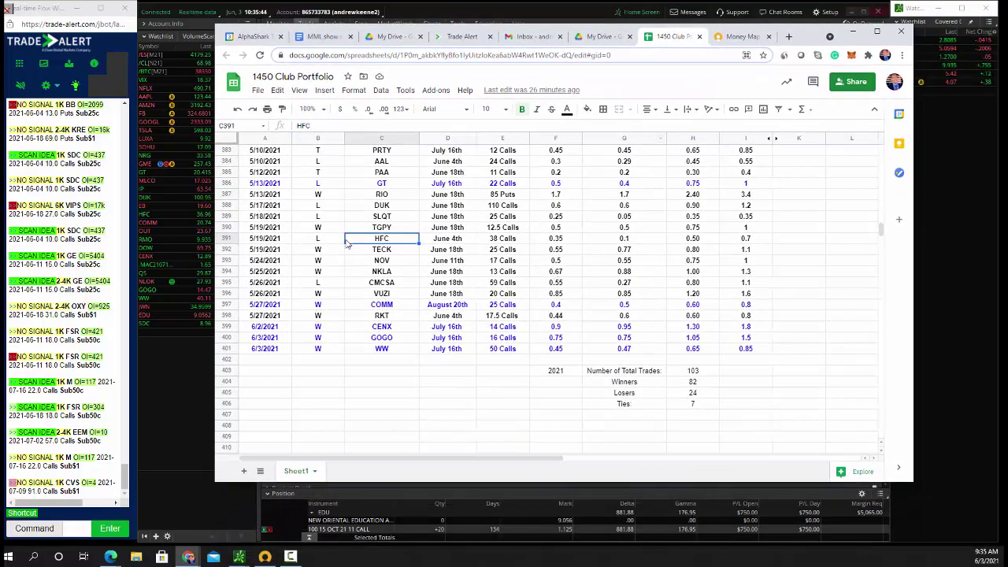
click(228, 184)
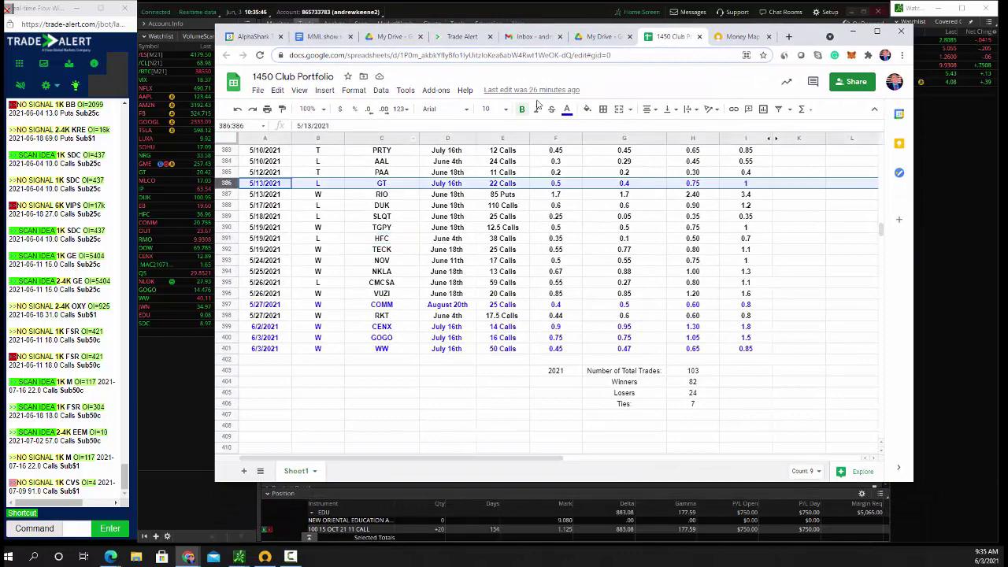
drag(807, 37, 1007, 1)
Step: Load the GT option chain, expand its 16 JUL 21 expiration, and point out the 22-strike row
click(272, 46)
text(GT)
key(Return)
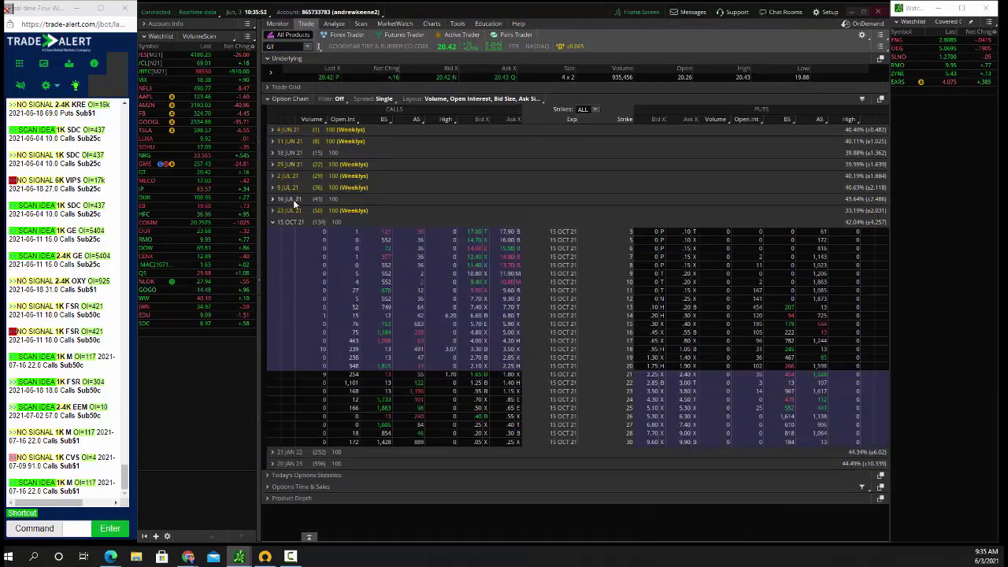
click(292, 199)
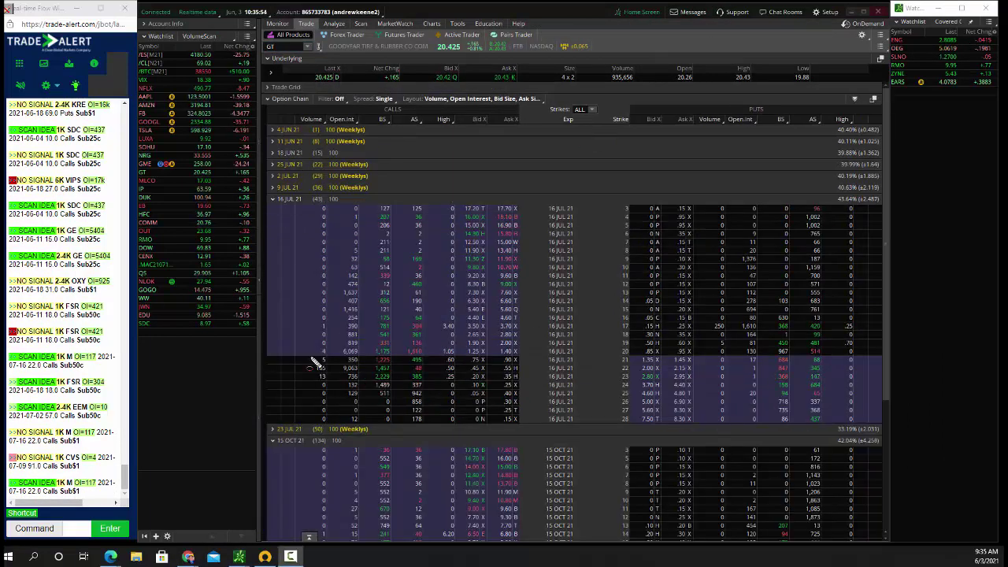
drag(315, 363, 672, 371)
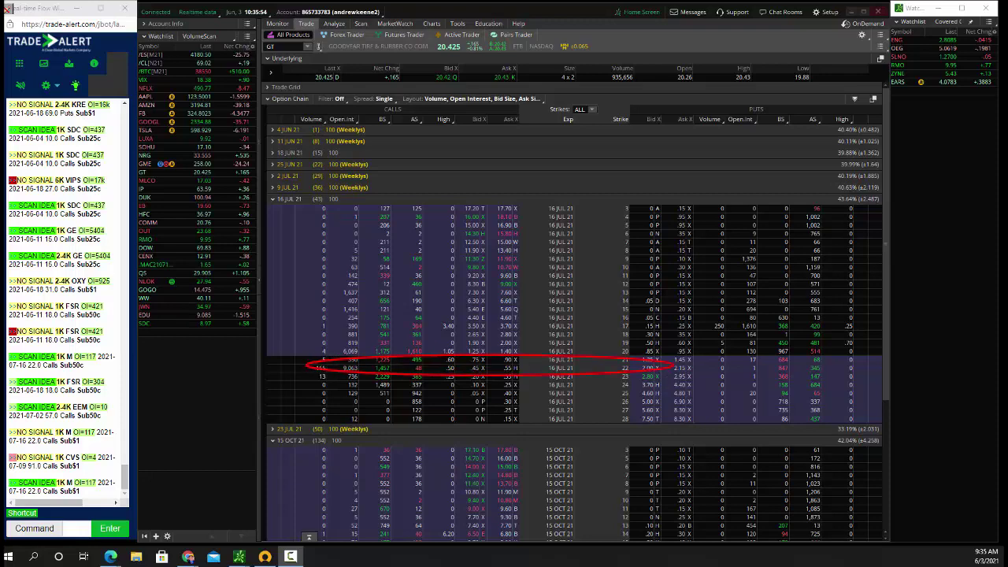
key(Escape)
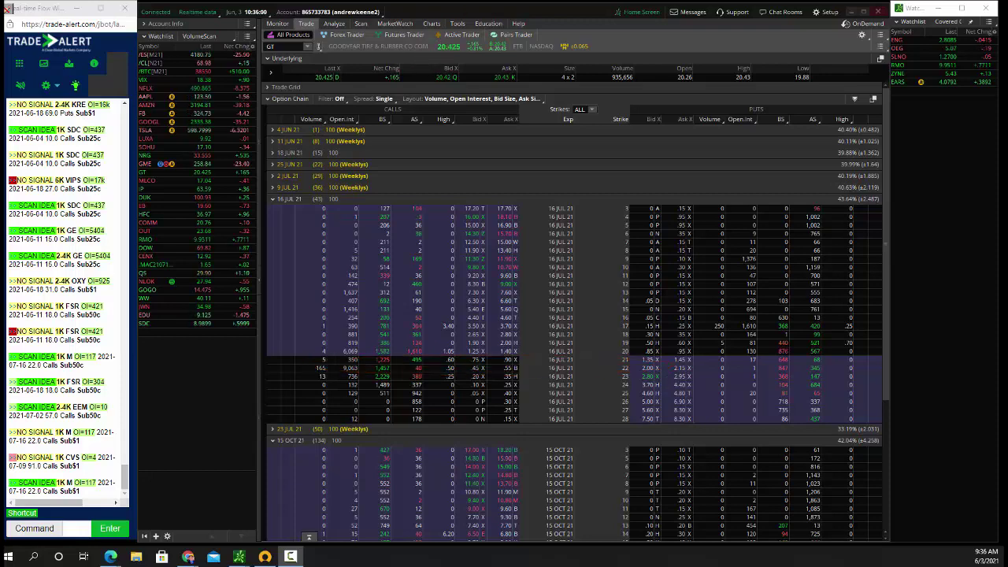
Step: Switch to the 1450 Club Portfolio spreadsheet and set the text colour of the GT row to black
key(alt+Tab)
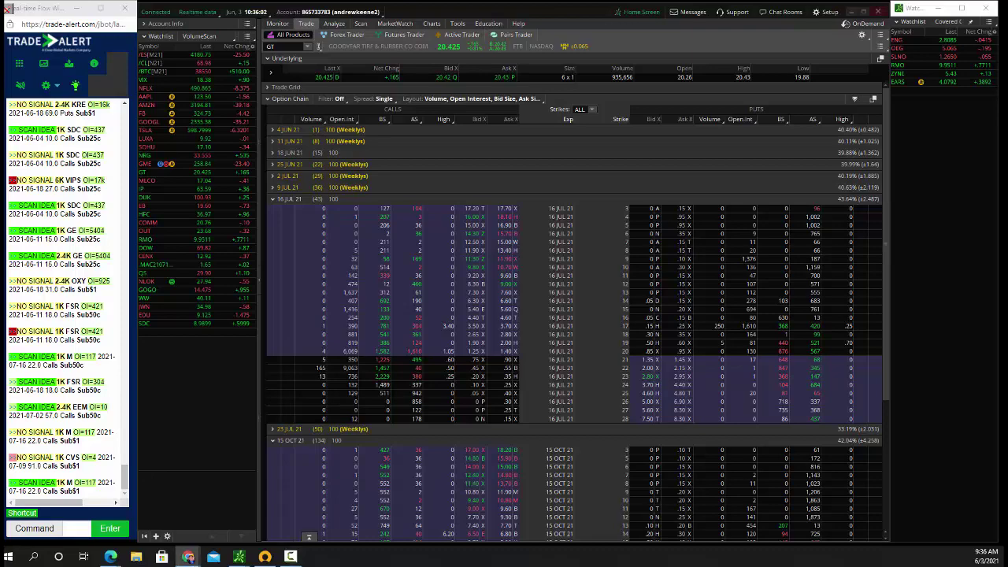
drag(1007, 1, 749, 80)
click(519, 152)
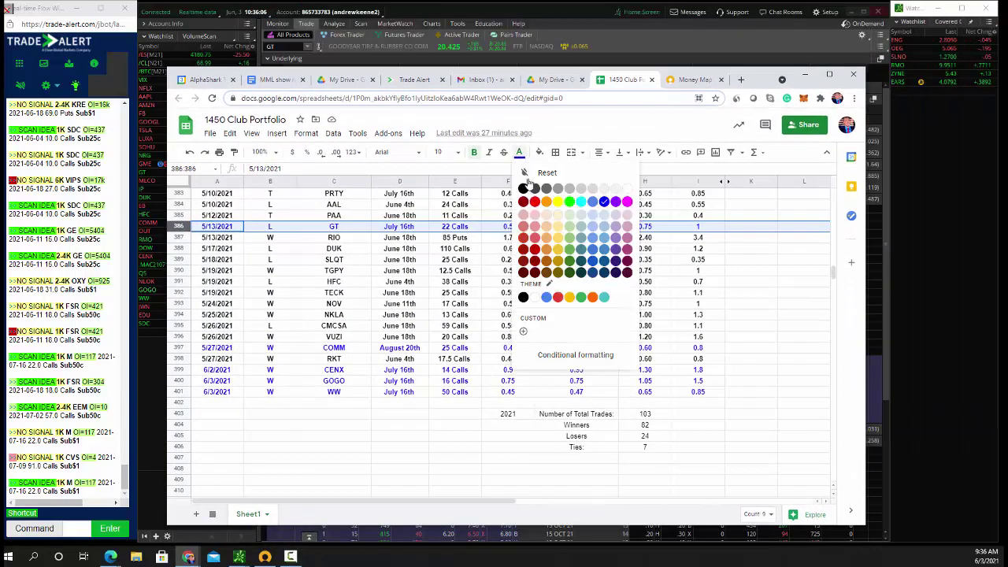
click(522, 195)
Step: Change the GT trade's result in column B to T and its price in column G to 0.5
click(269, 228)
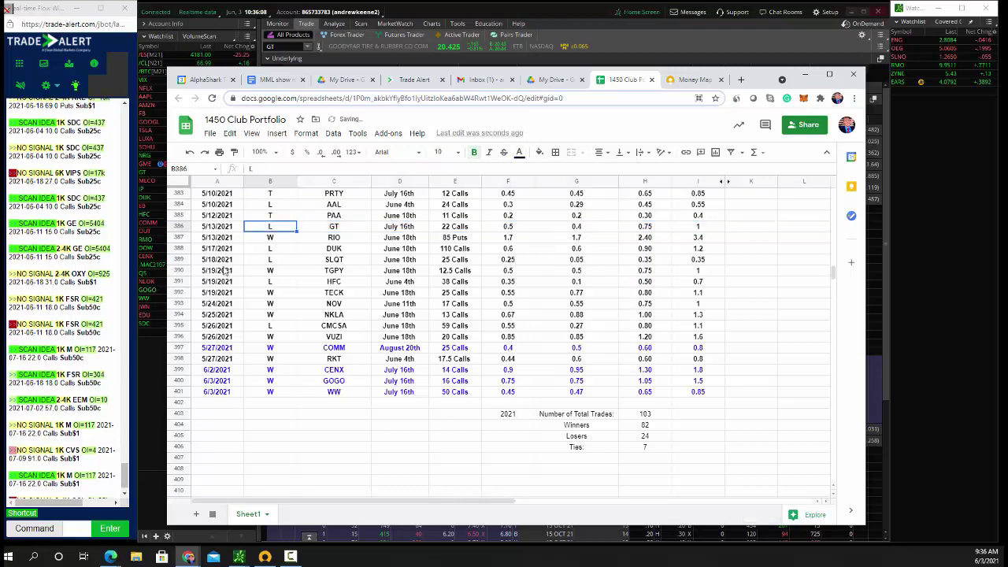
text(T)
key(Right)
key(Right)
key(Right)
key(Right)
key(Right)
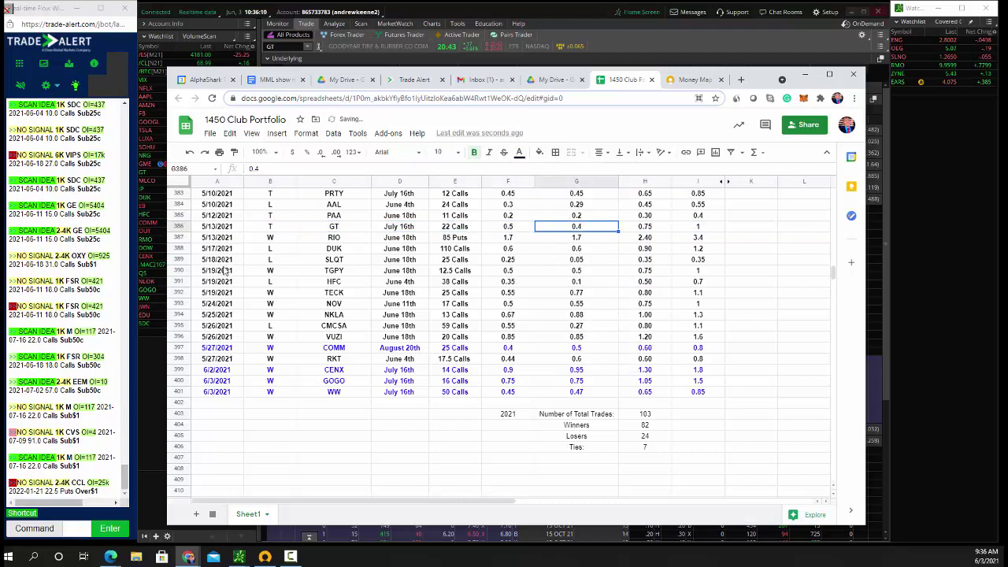
text(0.5)
key(Return)
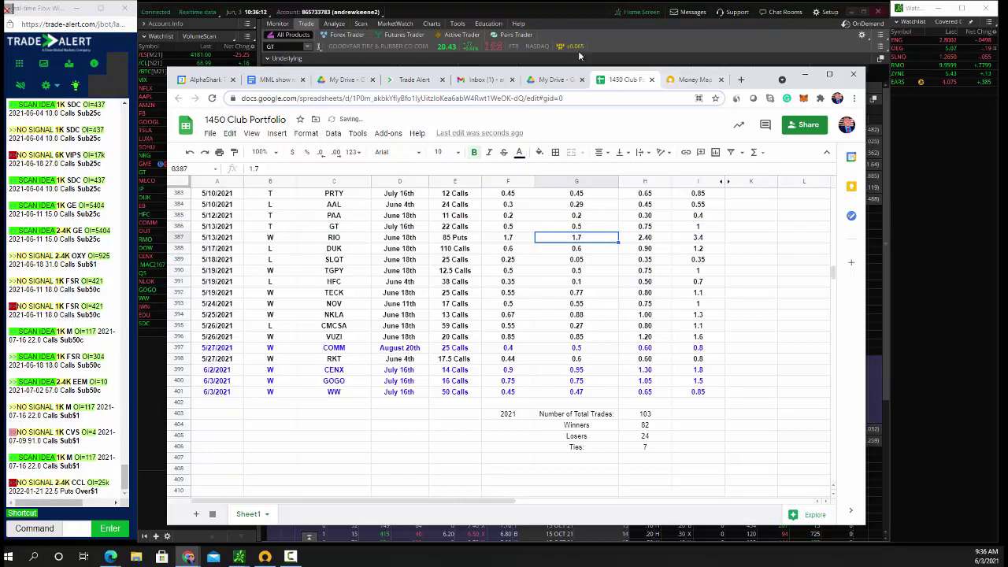
Step: Set the text colour of the GOGO trade's row 400 to black
scroll(338, 269, down, 1)
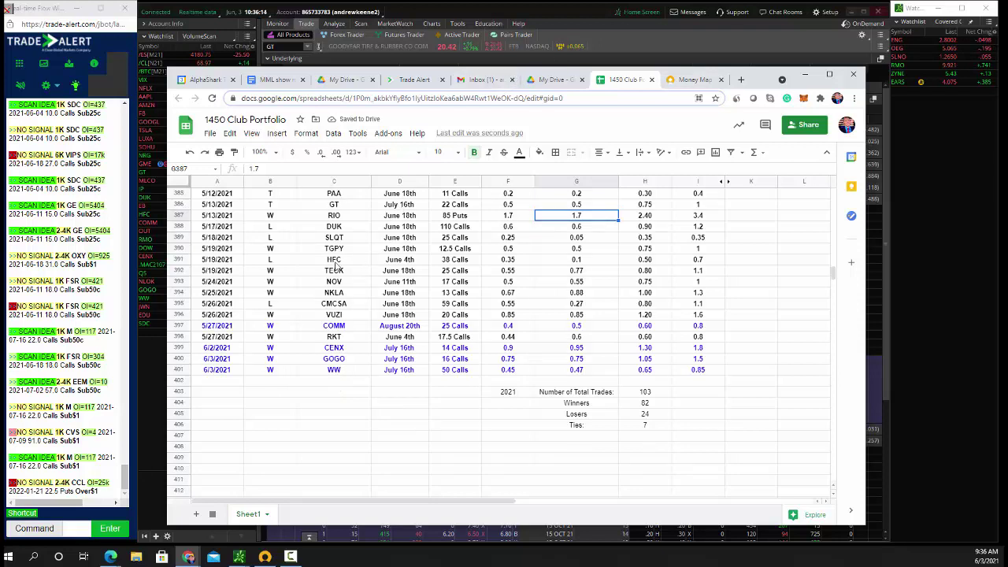
click(178, 359)
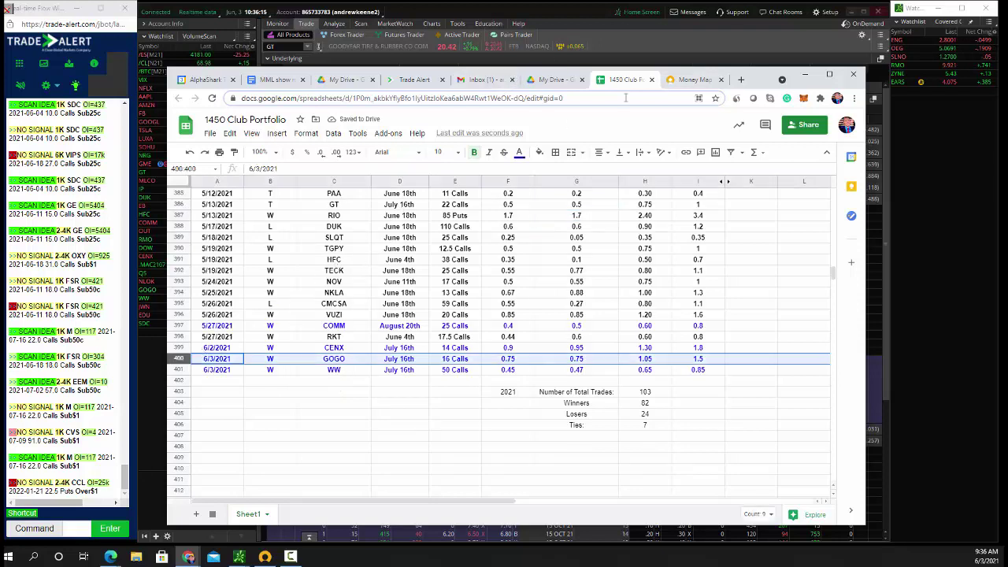
click(519, 152)
click(524, 189)
Step: Review the HFC trade's result cell, switch to the trading platform, and load HFC's option chain with 4 JUN 21 expanded
scroll(308, 301, up, 1)
click(270, 281)
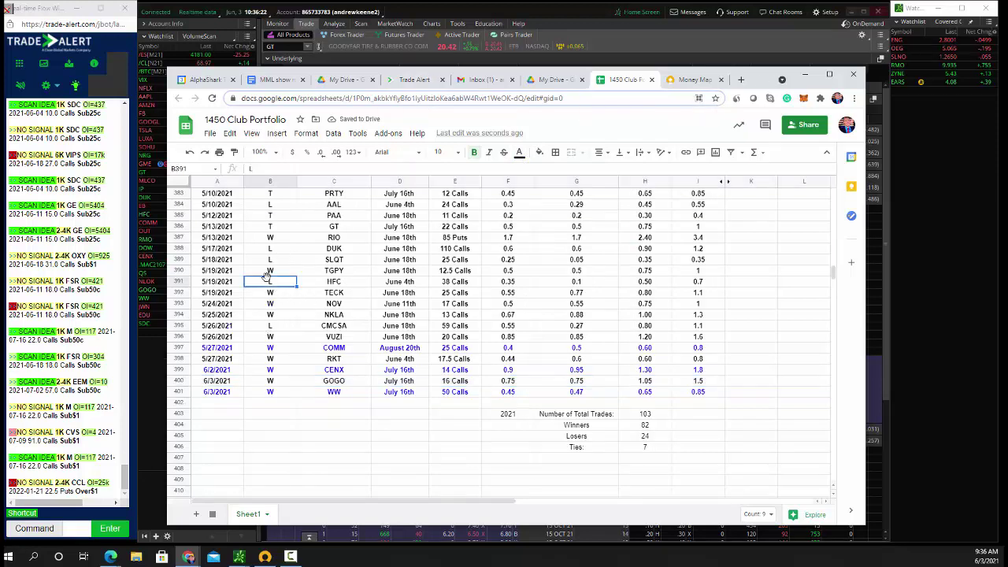
drag(758, 85, 1007, 37)
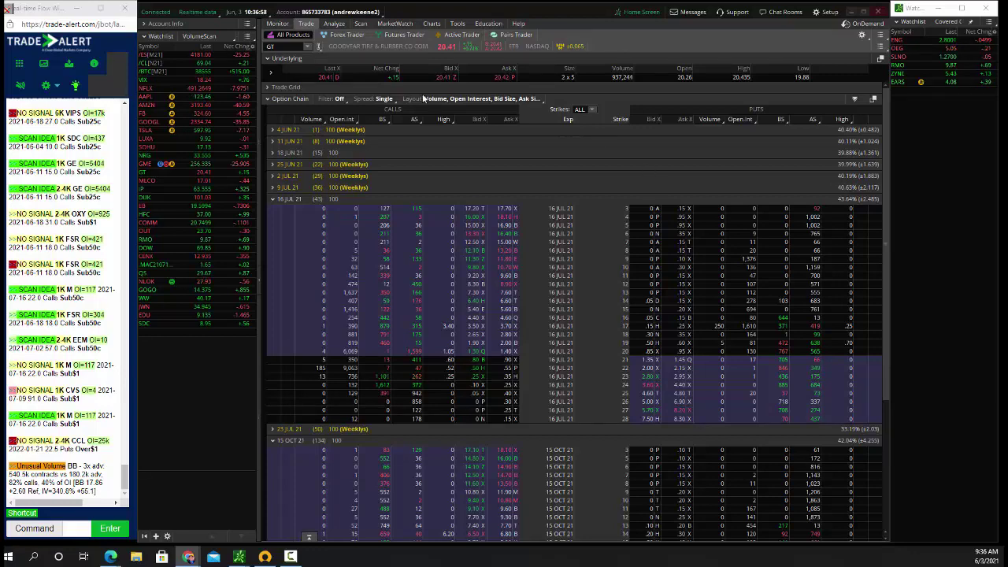
click(278, 46)
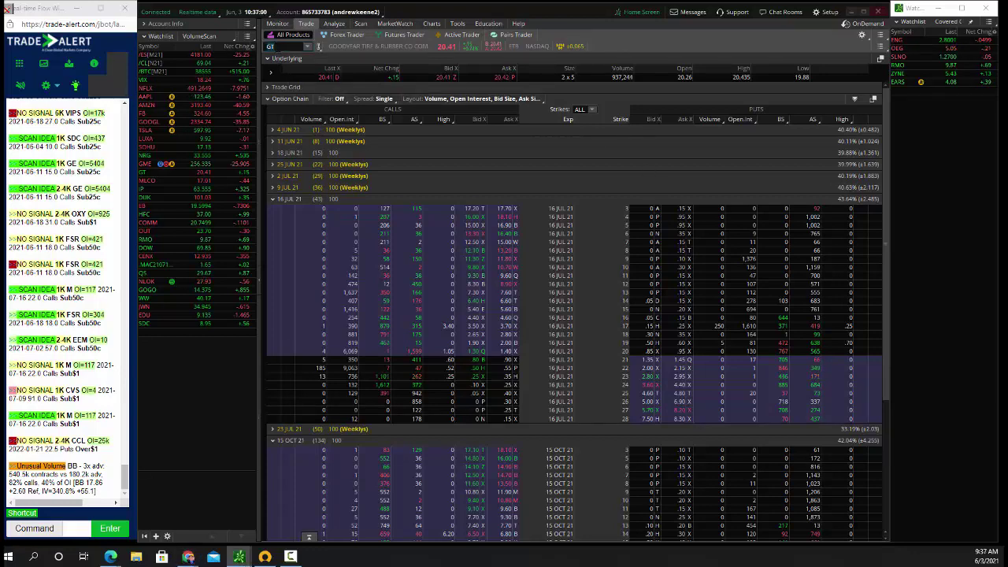
text(HFC)
key(Return)
click(286, 131)
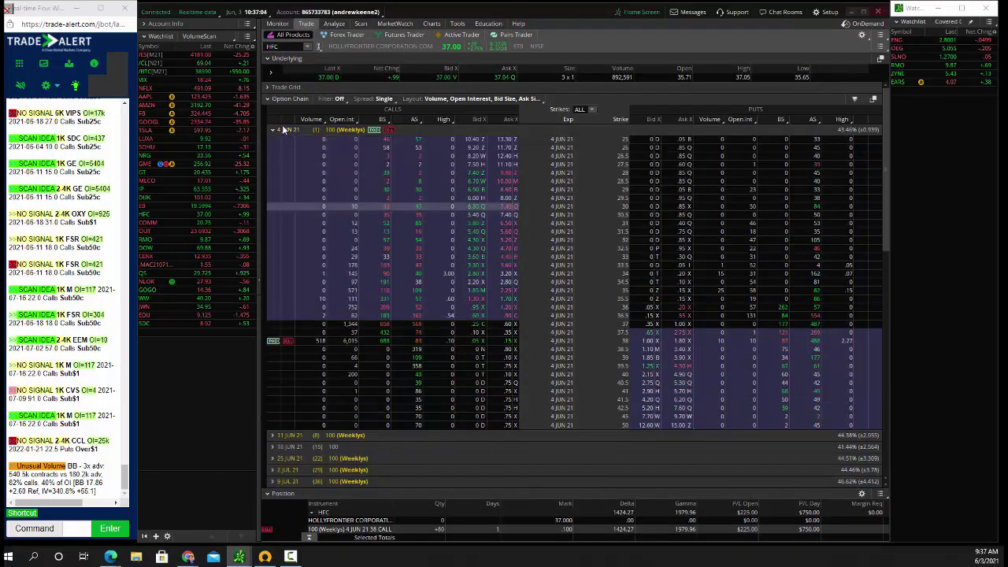
Step: Load the DOW option chain, briefly check the account's positions, and return to the trading view
click(277, 46)
text(DOW)
key(Return)
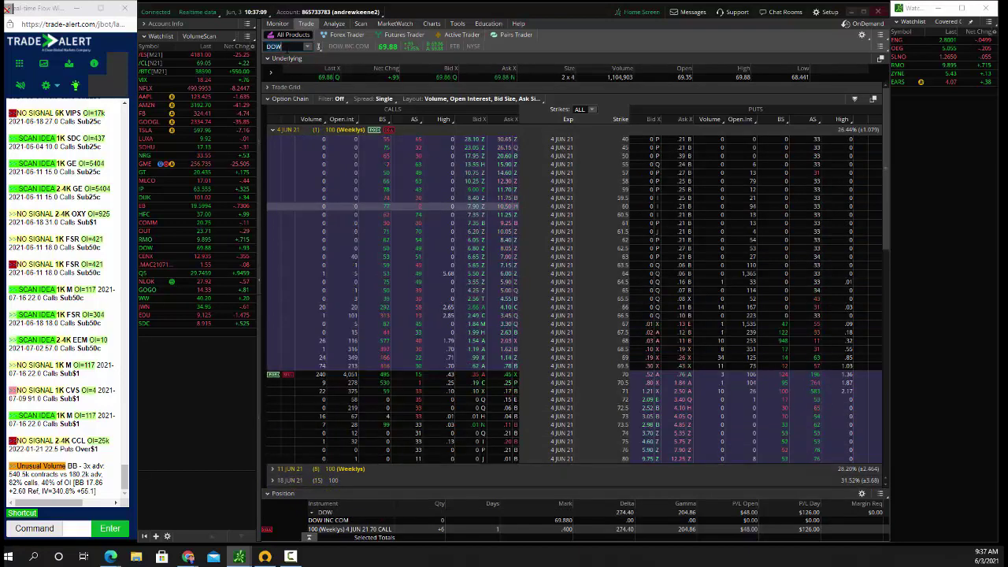
click(277, 23)
click(307, 22)
Step: Load the EDU option chain and collapse 16 JUL 21 to view the 15 OCT 21 contracts
click(278, 46)
text(EDU)
key(Return)
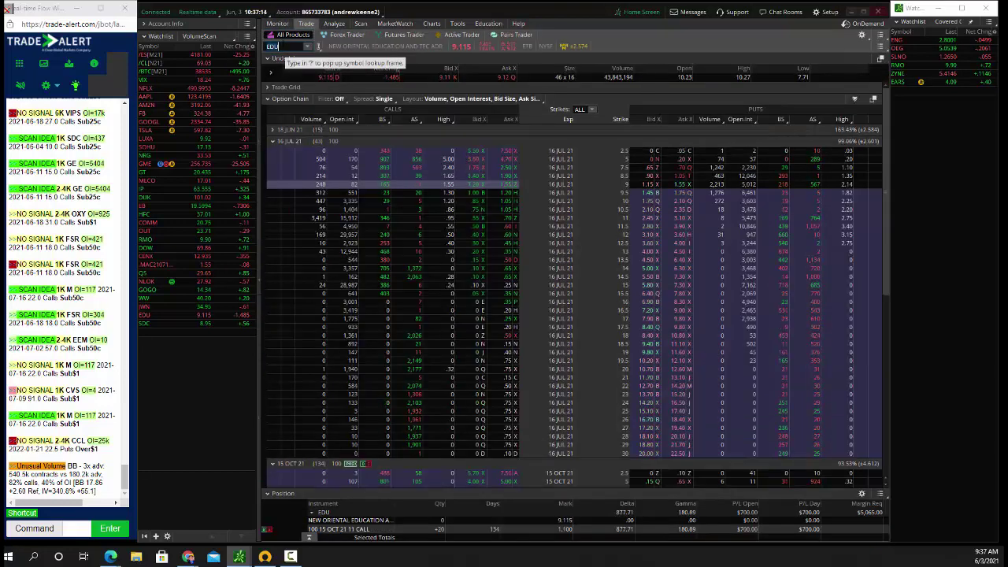
click(296, 142)
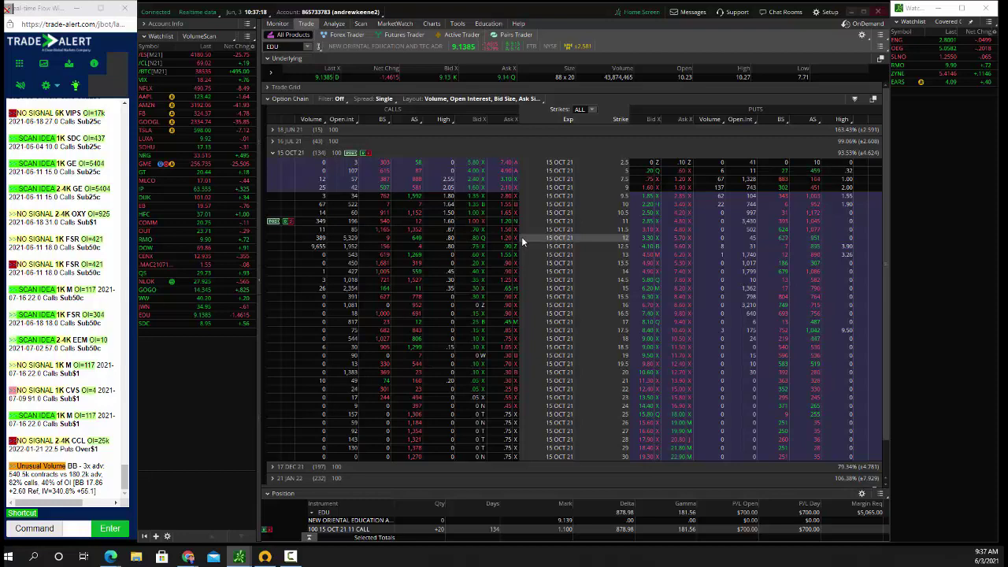
Step: Load the SOHU option chain and expand its 18 JUN 21 expiration
click(279, 47)
text(DOHU)
key(Return)
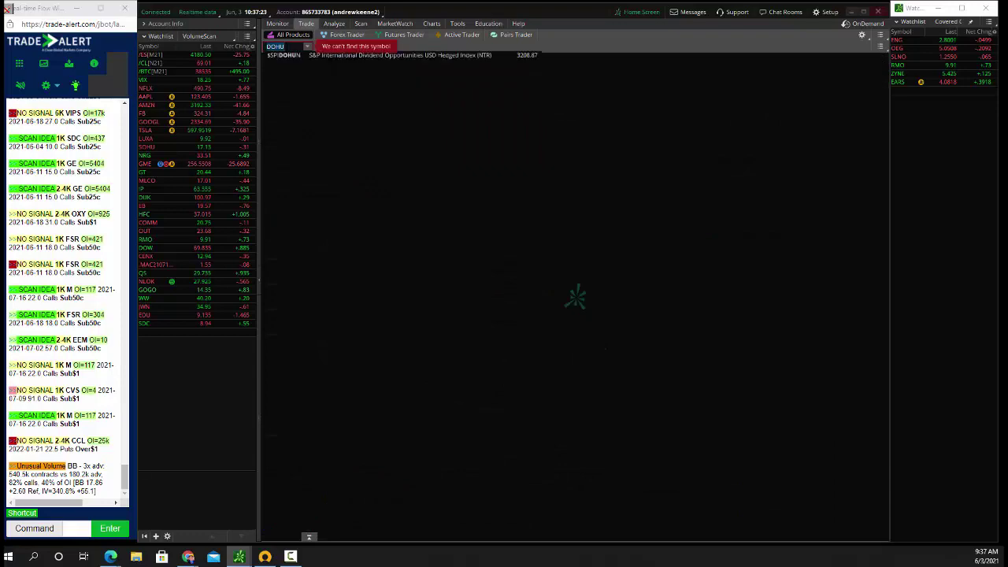
key(BackSpace)
key(BackSpace)
key(BackSpace)
key(BackSpace)
text(SOHU)
key(Return)
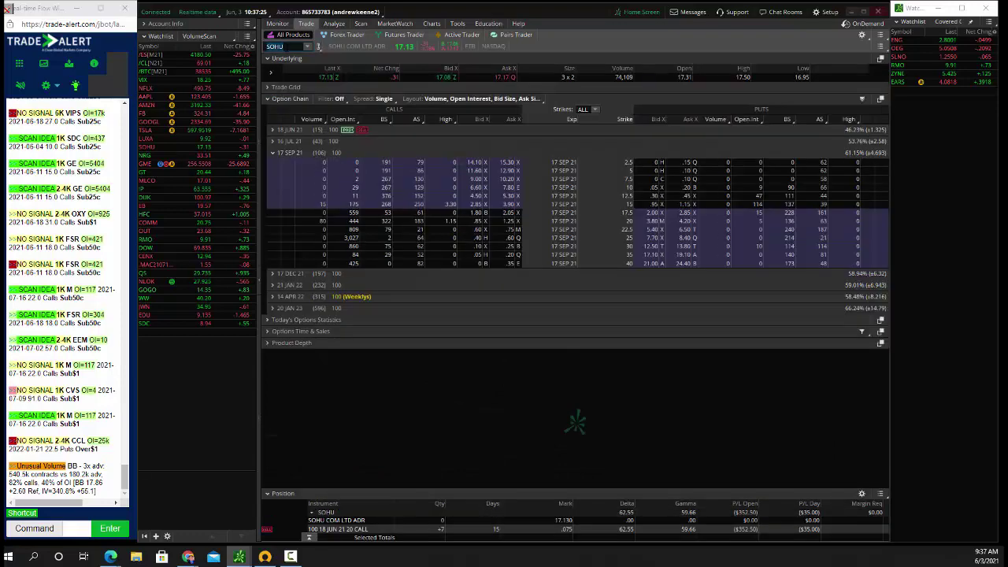
click(298, 132)
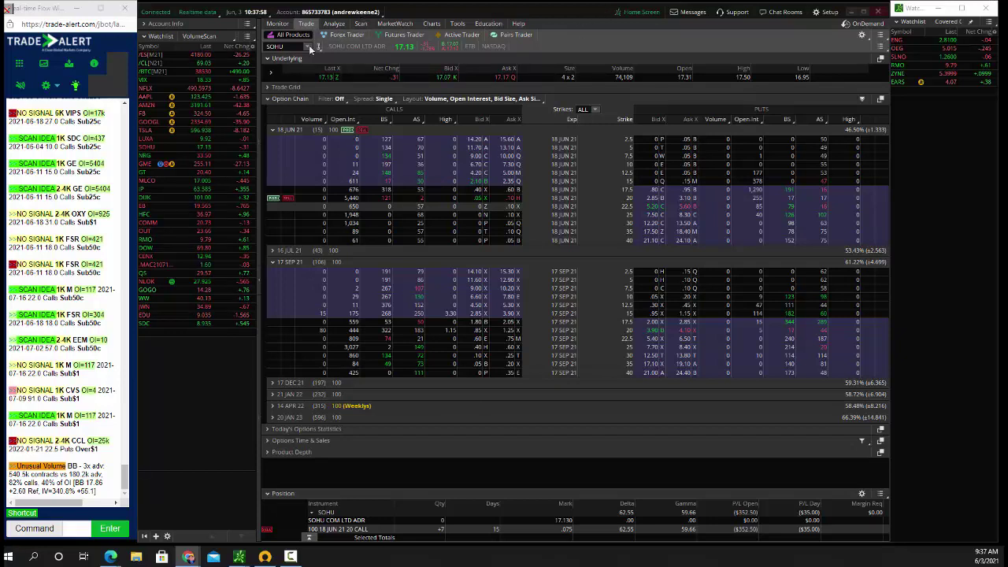
Step: Load the GOGO option chain, switch the expanded expiration from 18 JUN 21 to 16 JUL 21, and point out the 16-strike row
click(284, 46)
text(GOGO)
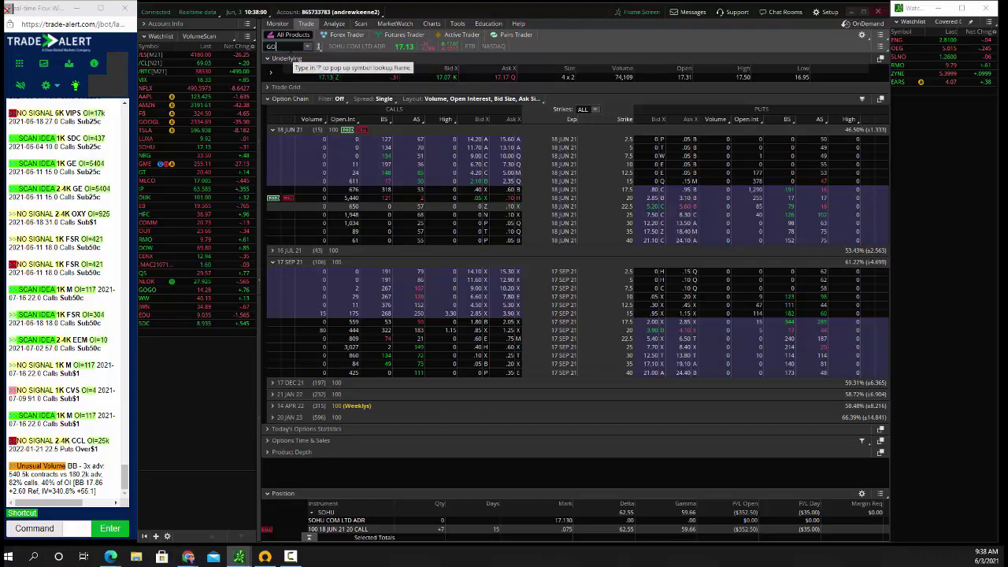
key(Return)
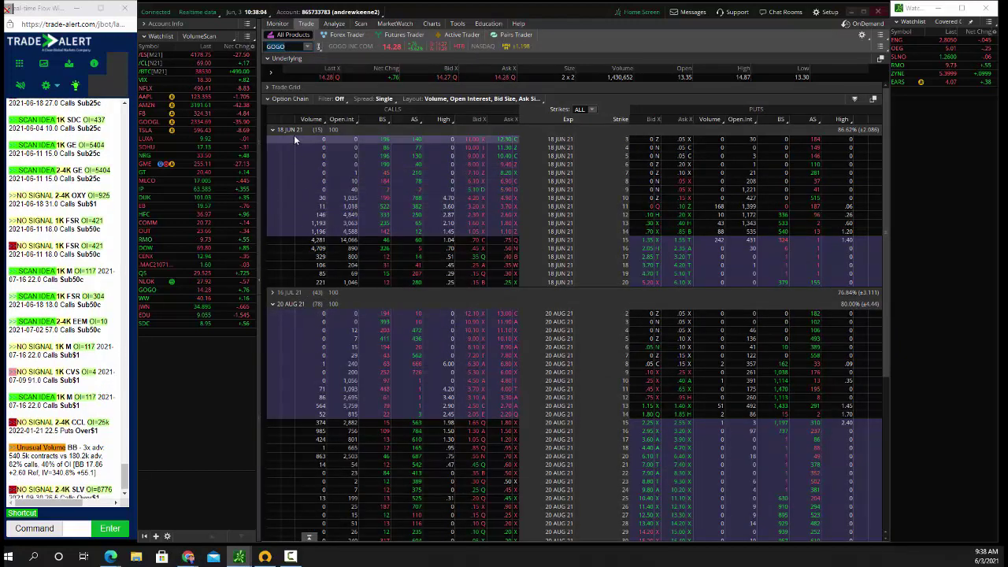
click(294, 131)
click(294, 141)
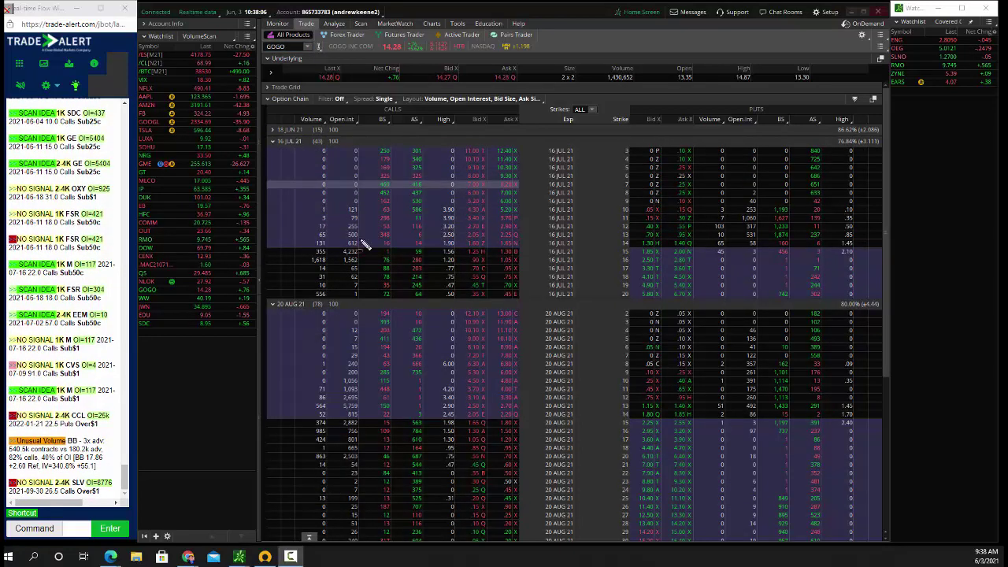
mouse_move(281, 252)
mouse_down()
mouse_move(664, 261)
mouse_move(705, 274)
mouse_up()
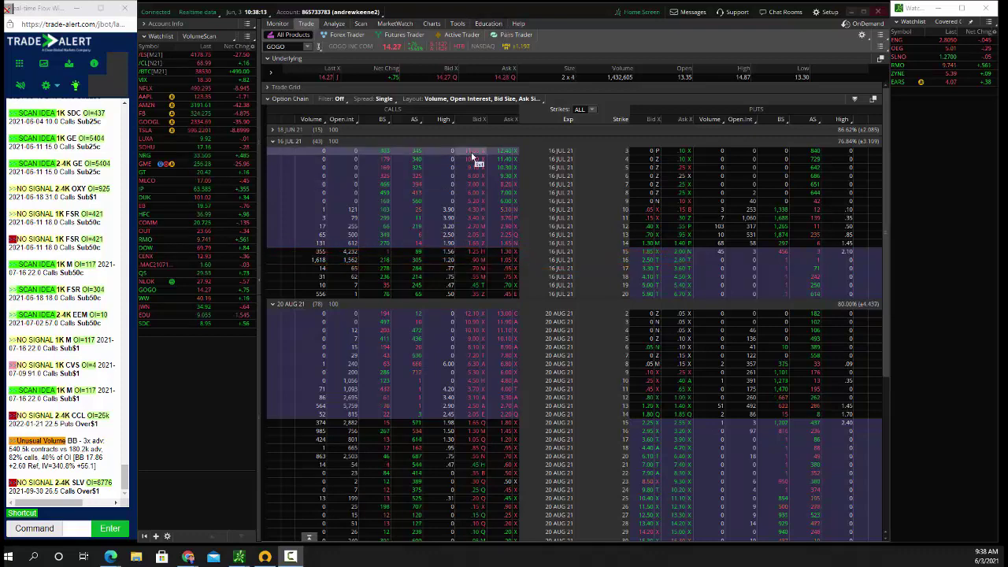
Step: Load the GDRX option chain in the trading view
click(188, 557)
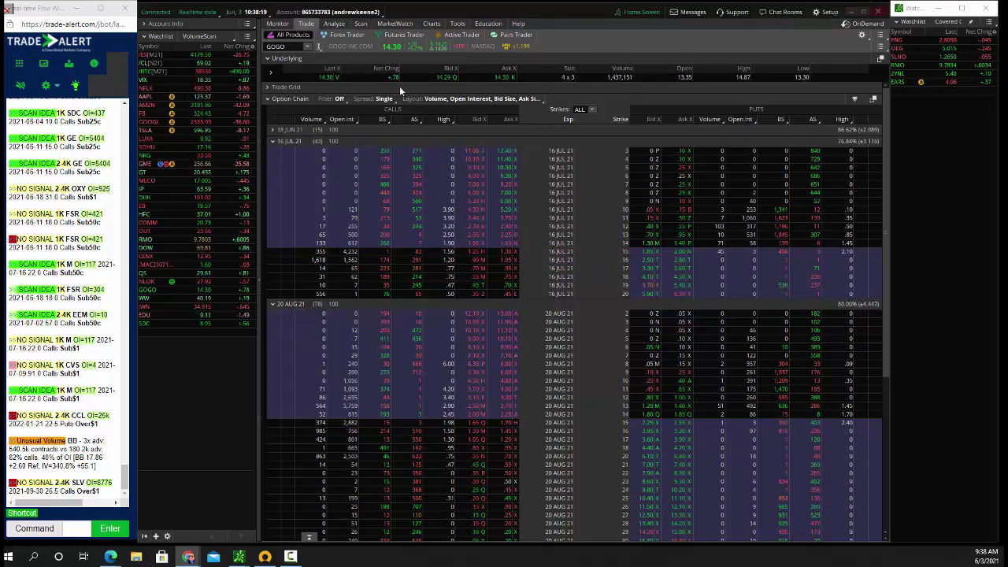
click(278, 46)
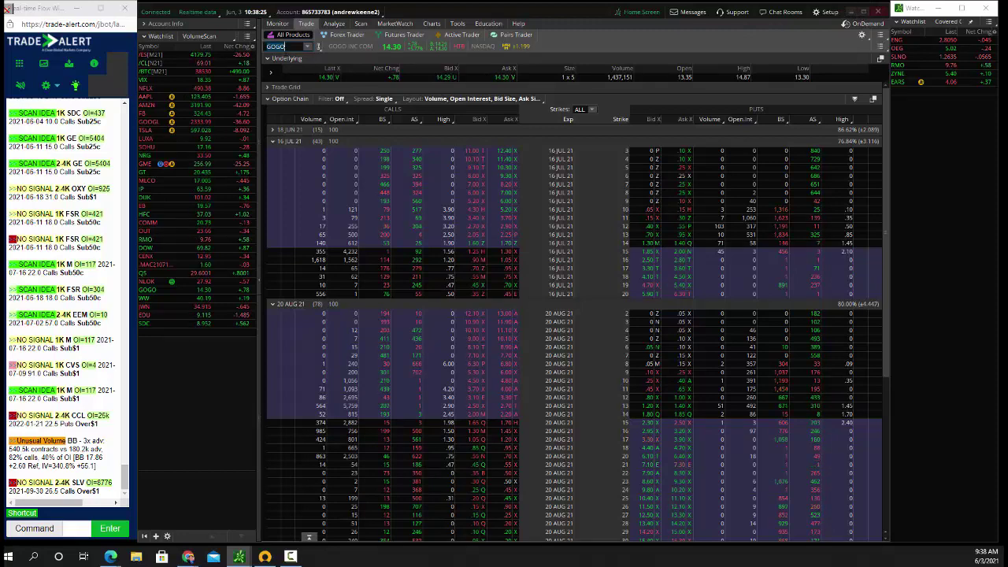
text(GDRX)
key(Return)
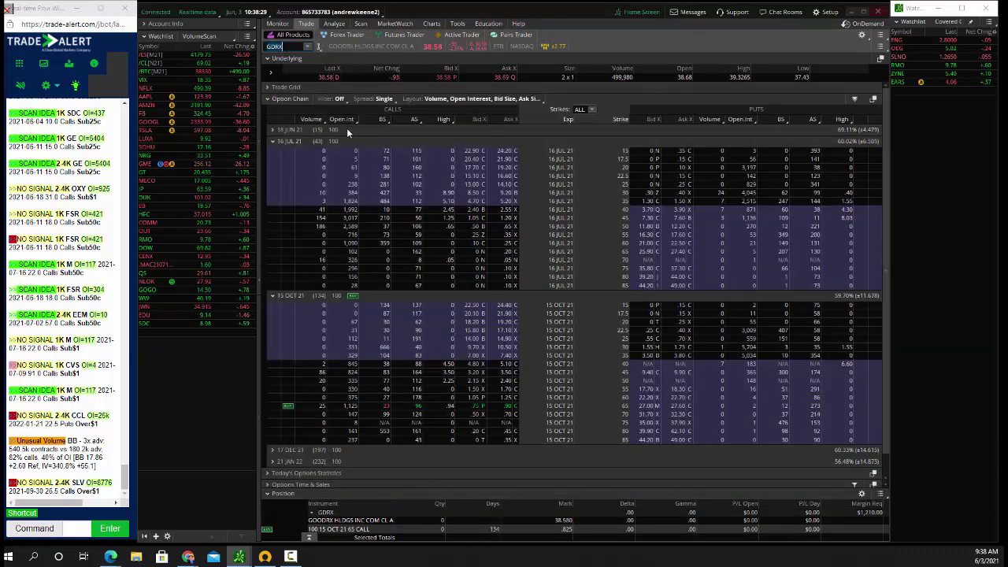
Step: Check the account's positions briefly, and return to the trading view to load the HFC option chain
click(277, 25)
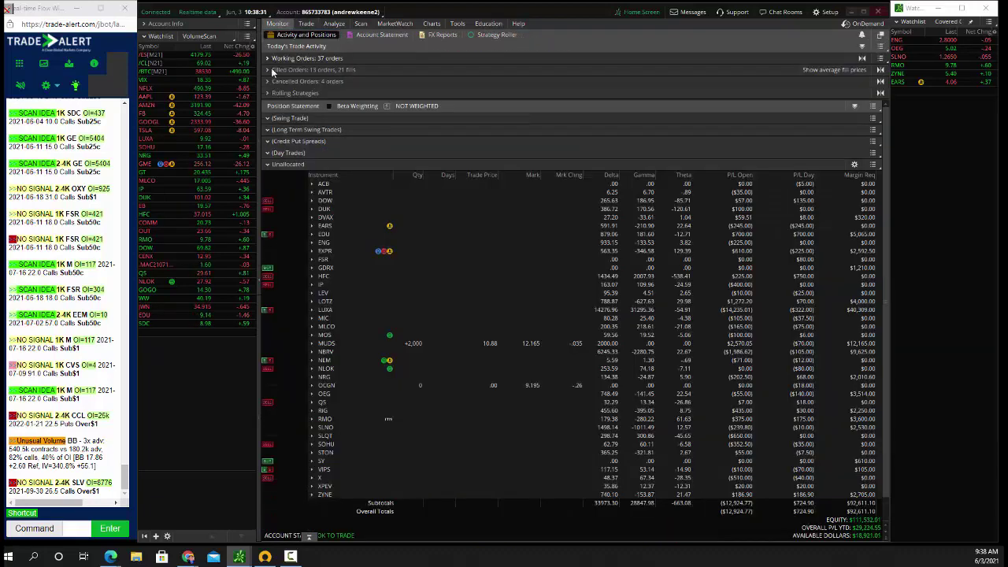
click(303, 26)
click(276, 46)
text(HFC)
key(Return)
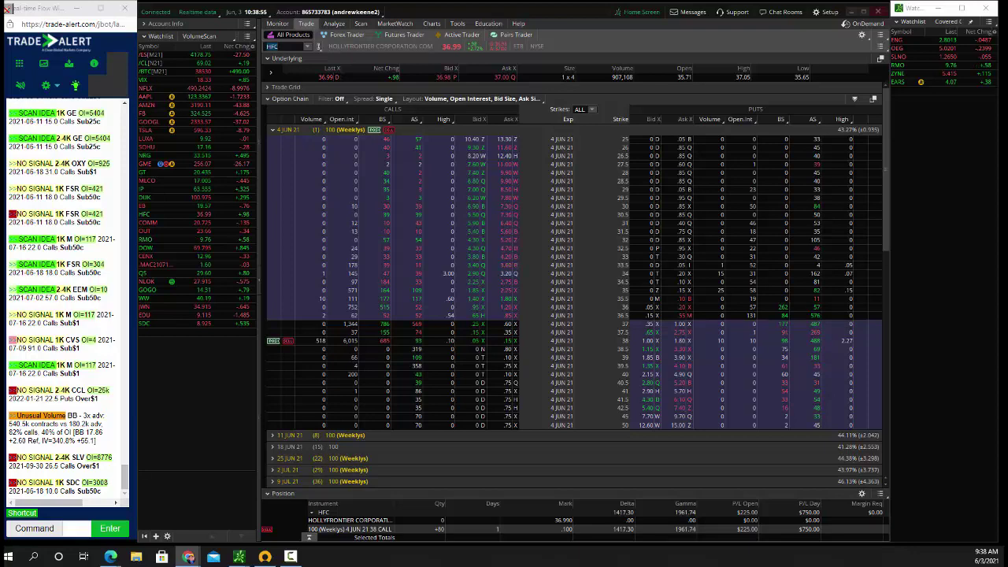
Step: Bring the optionhacker feed onto the main screen, highlight the UBER, GOGO and WETF sweep signals, and move the feed back off screen
drag(1007, 158, 457, 57)
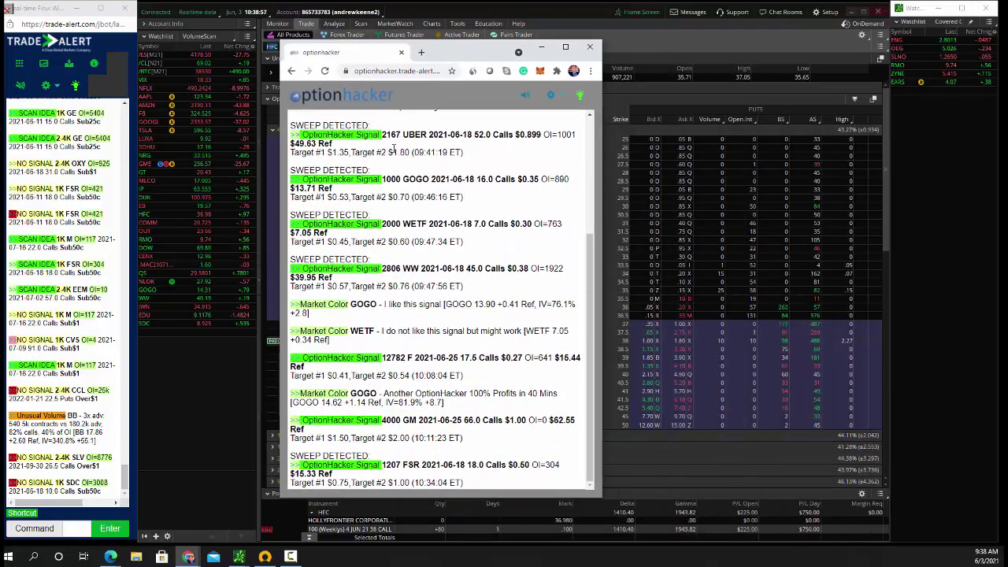
drag(315, 146, 276, 136)
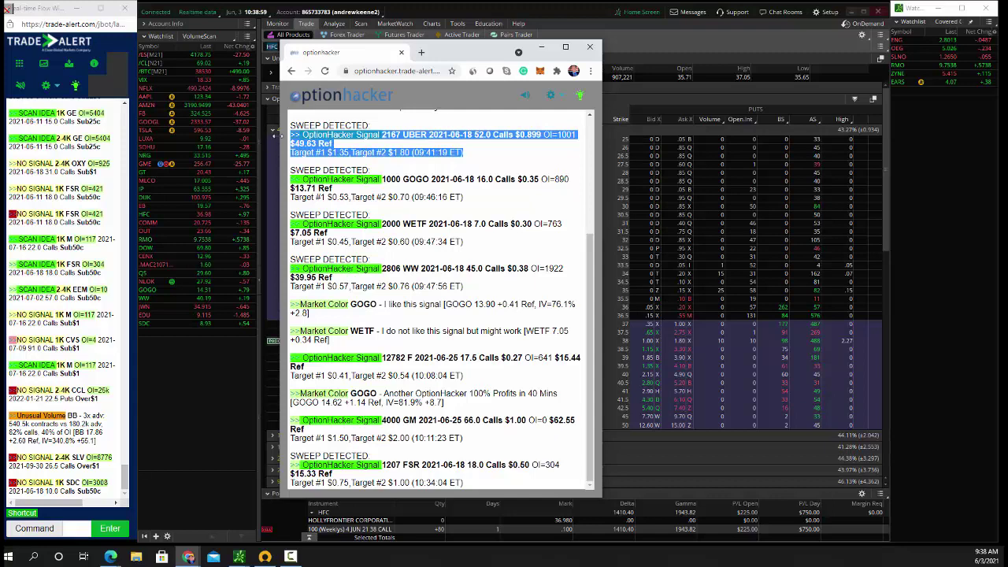
drag(471, 200, 243, 172)
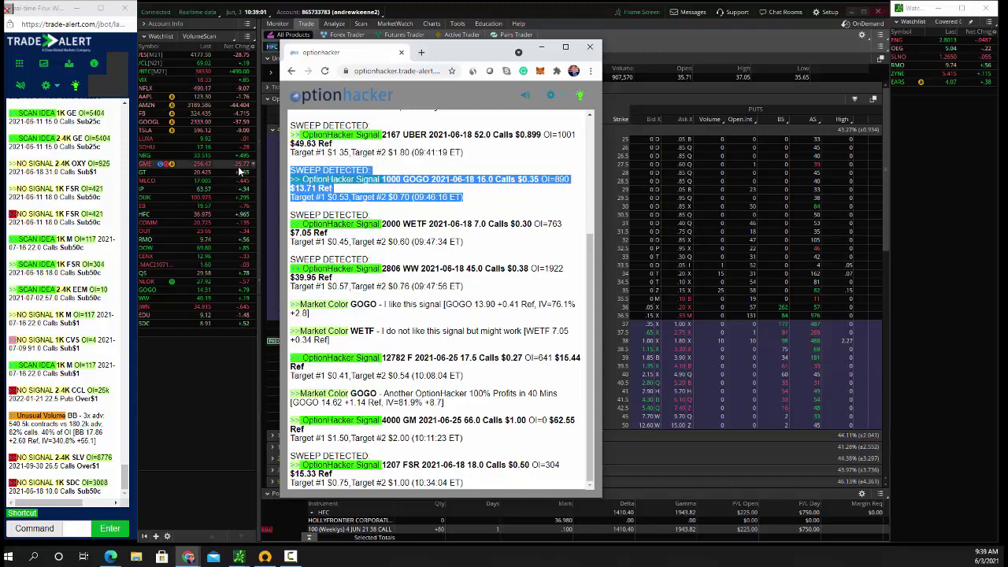
drag(465, 242, 290, 224)
click(428, 200)
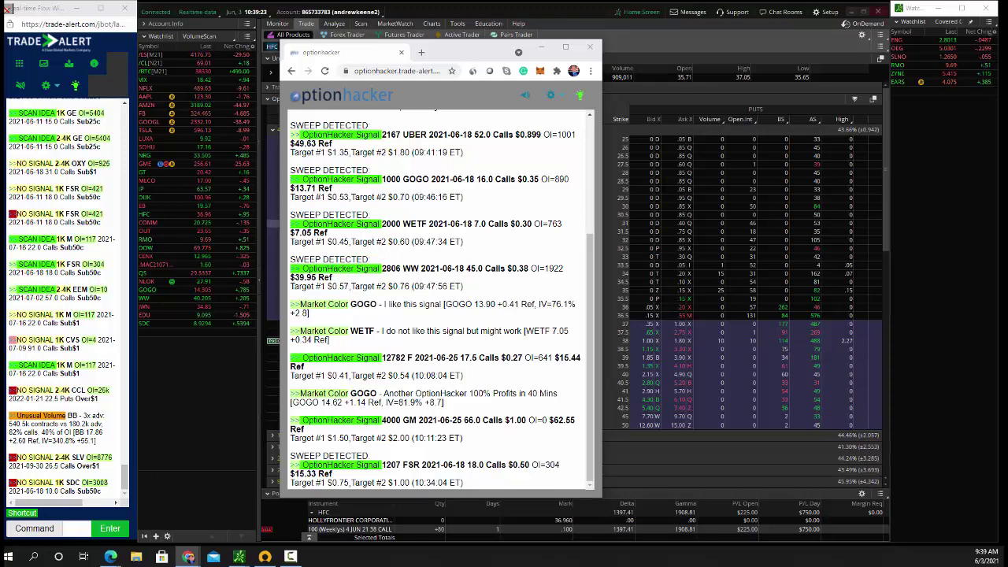
triple_click(480, 386)
click(481, 390)
drag(460, 56, 1007, 52)
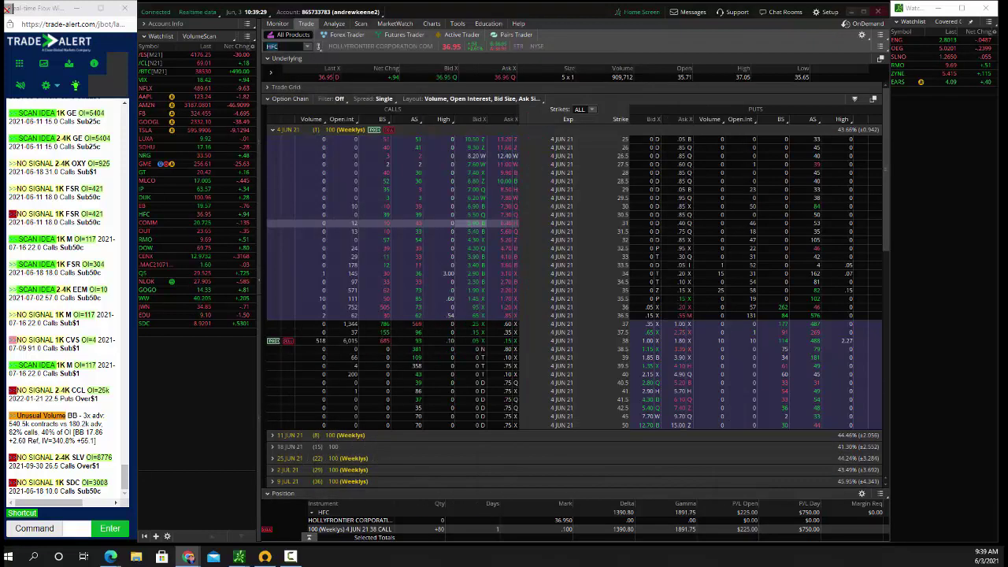
Step: Load the GM option chain
click(274, 46)
text(F)
key(Return)
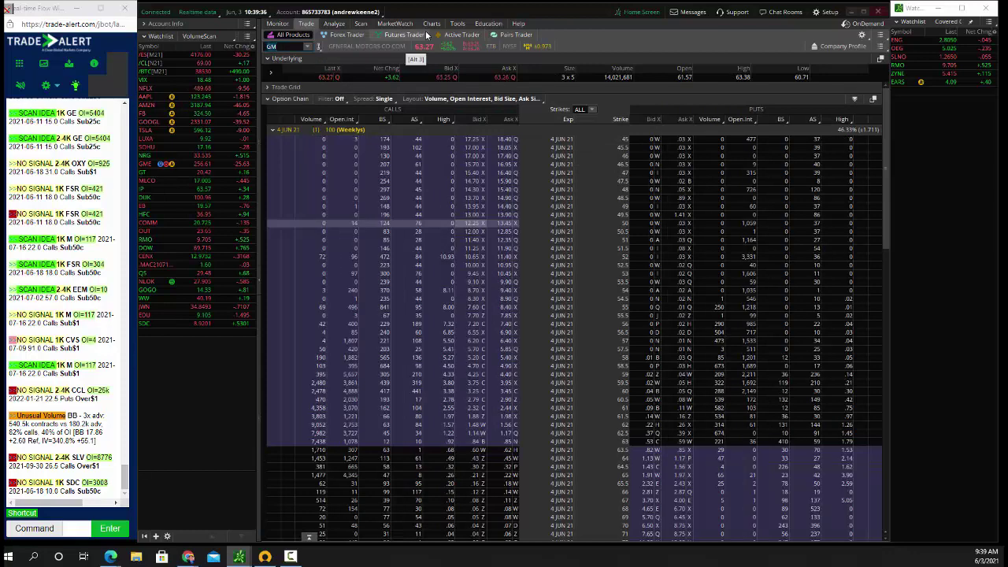
Step: Load the daily one-year chart for F and frame its recent price action
click(432, 23)
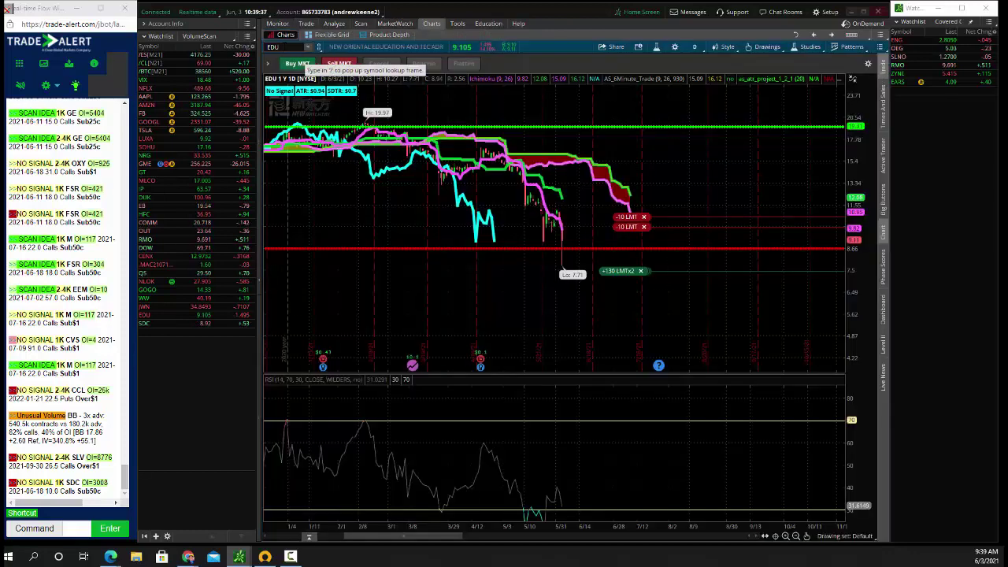
text(F)
key(Return)
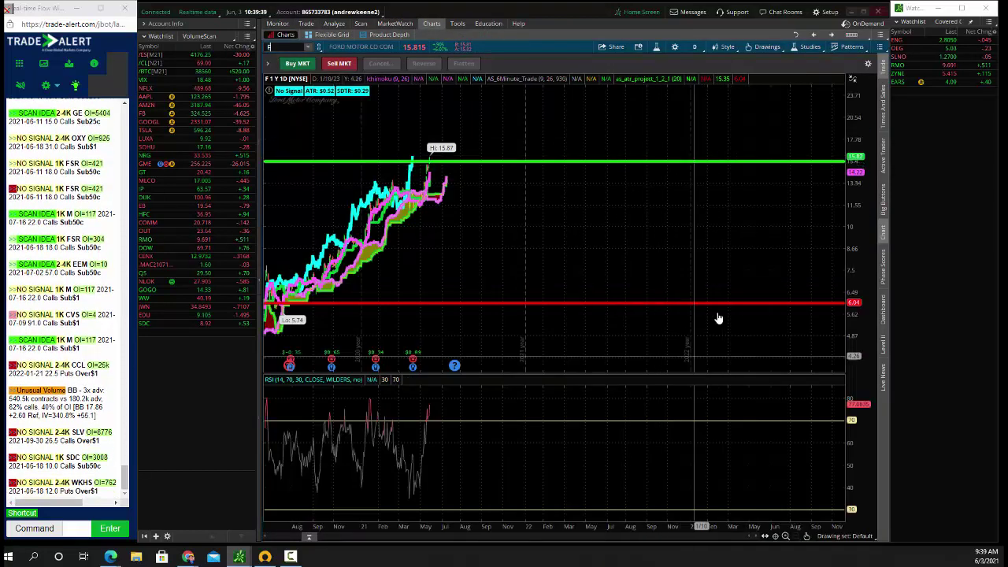
click(785, 537)
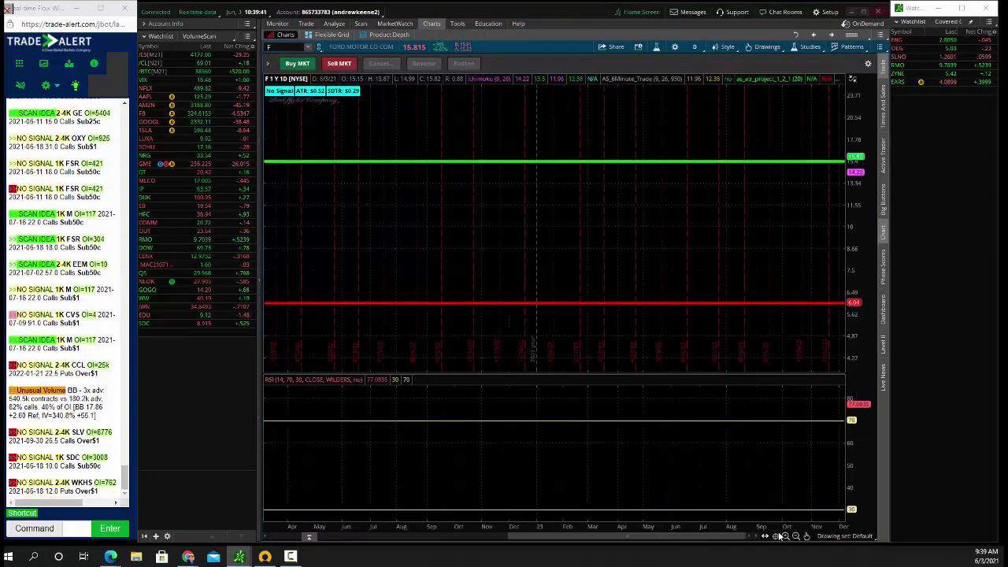
drag(300, 234, 693, 260)
drag(354, 270, 833, 270)
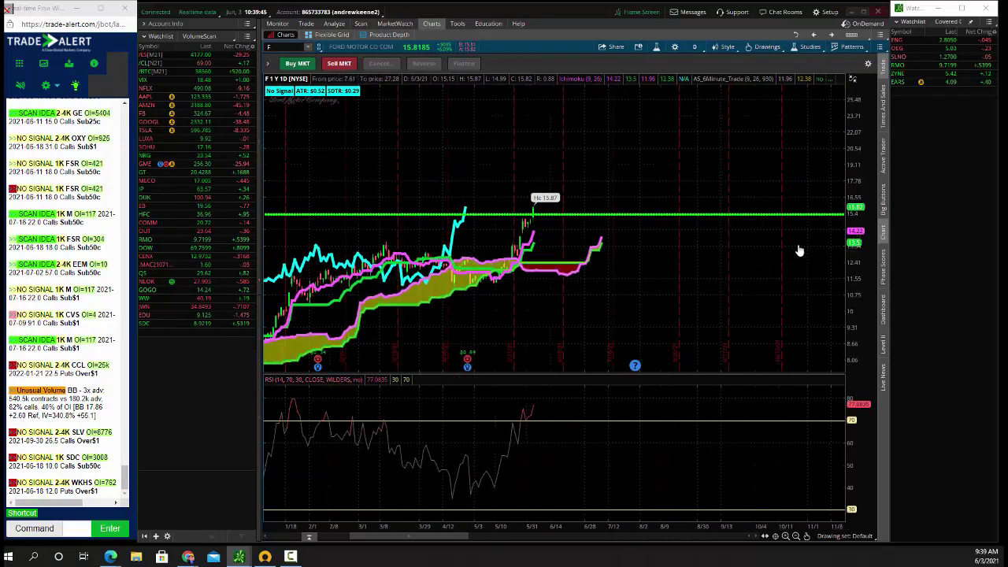
drag(748, 259, 714, 227)
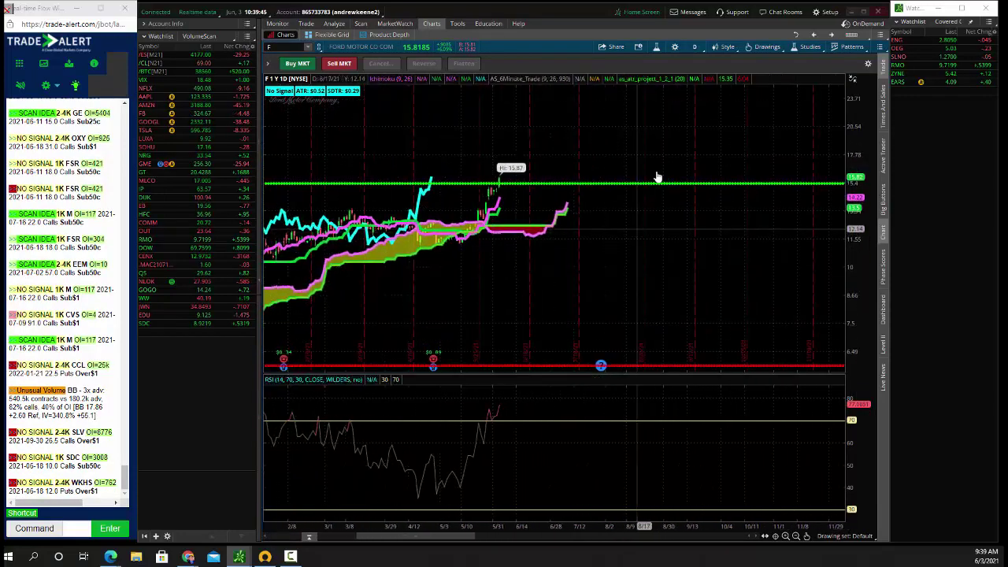
Step: Restore the multi-symbol chart grid and return to the trading view
click(881, 49)
click(849, 192)
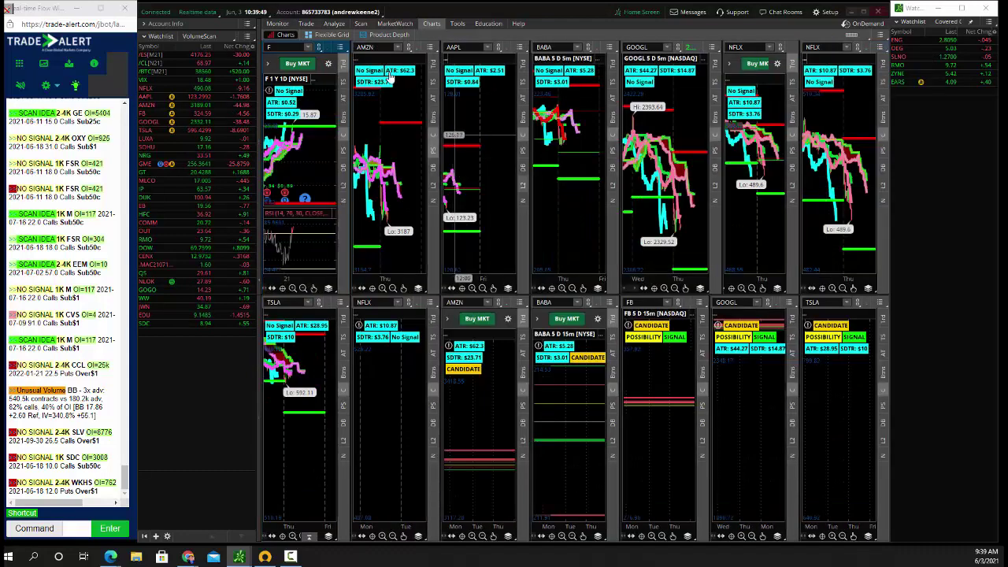
click(304, 25)
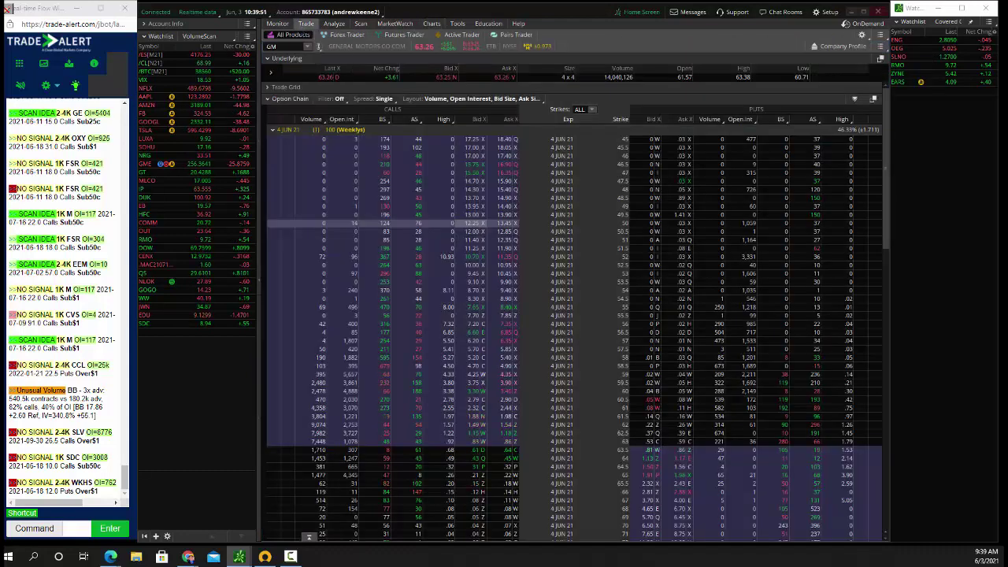
Step: Replace the displayed GM option chain with the one for HFC
click(276, 46)
text(HFC)
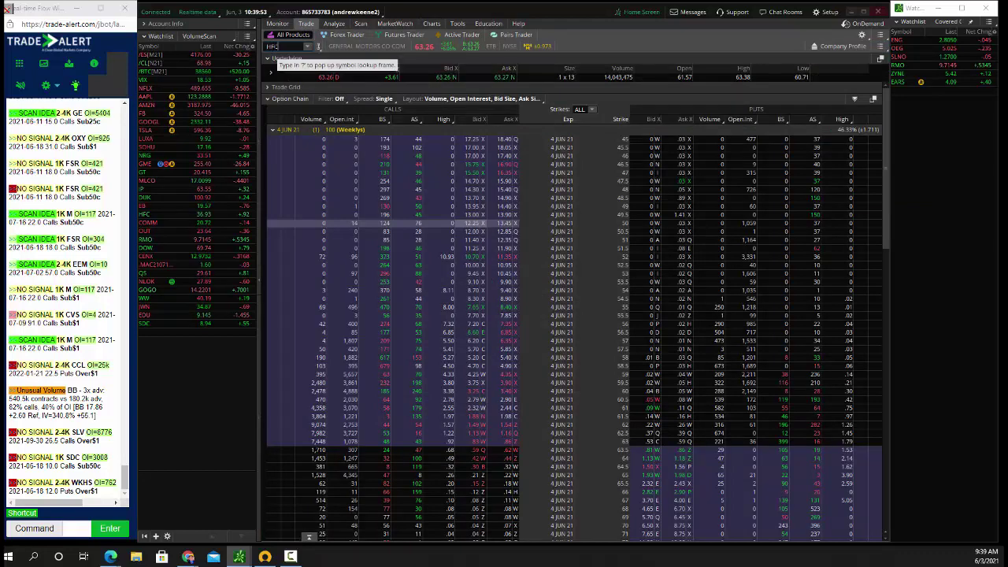
key(Return)
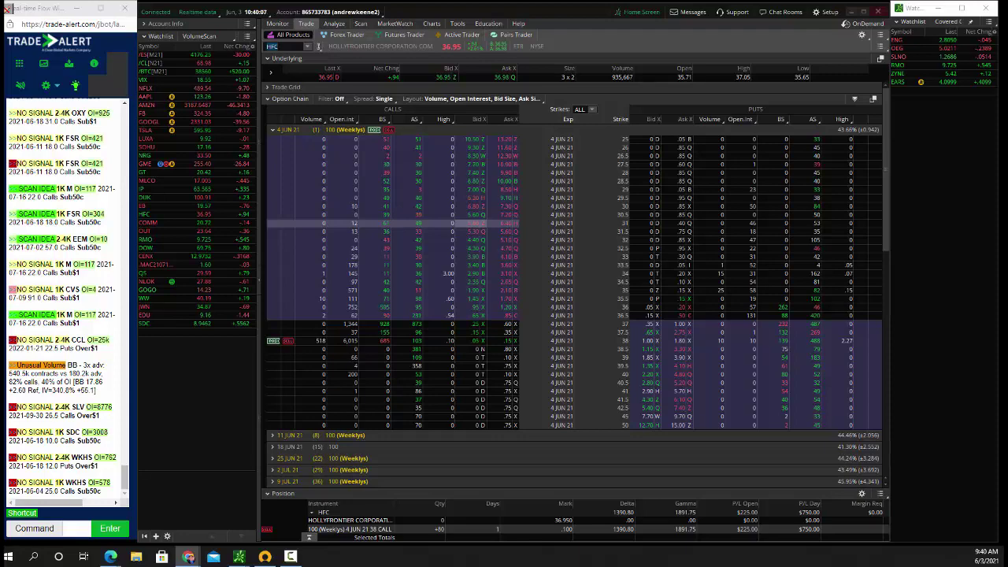
Step: Open the Project 3-03 spreadsheet from Google Drive and find its latest trades from May and June 2021
click(189, 557)
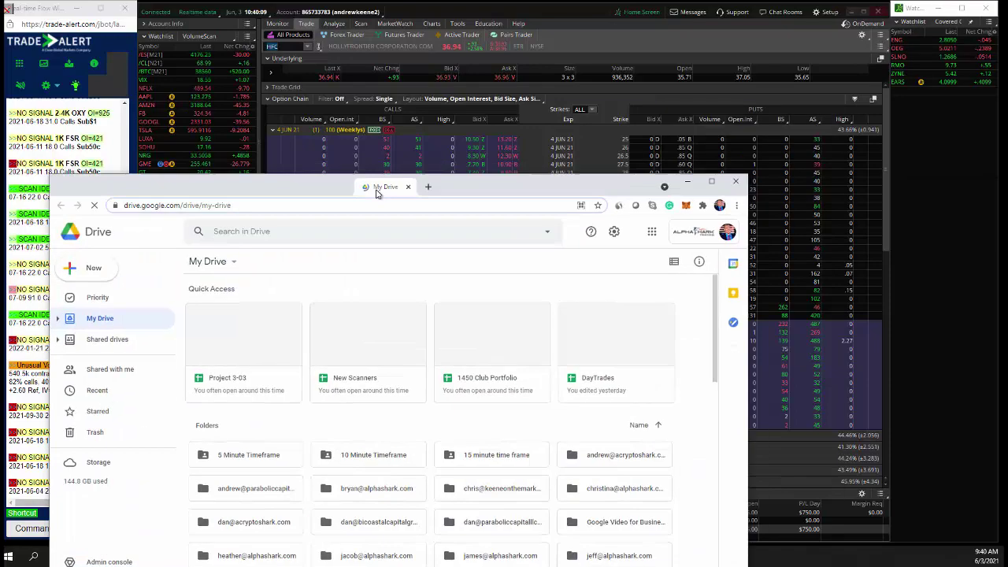
double_click(345, 226)
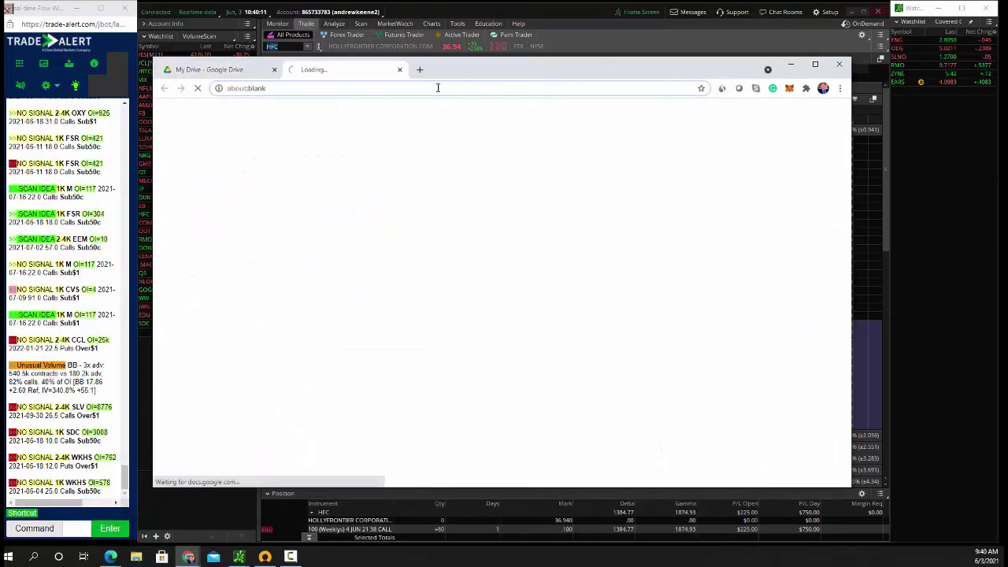
drag(368, 61, 333, 61)
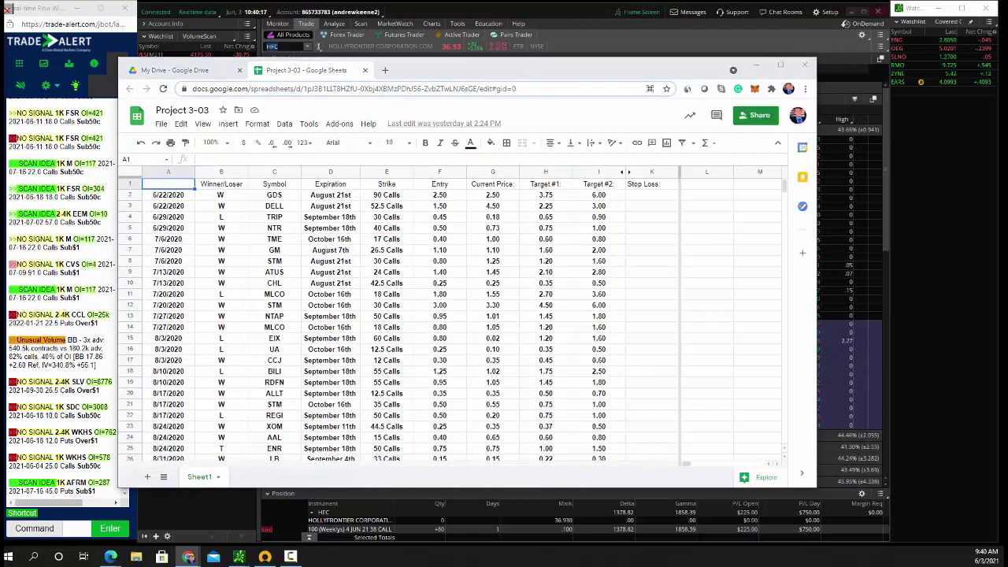
click(359, 339)
scroll(362, 335, down, 10)
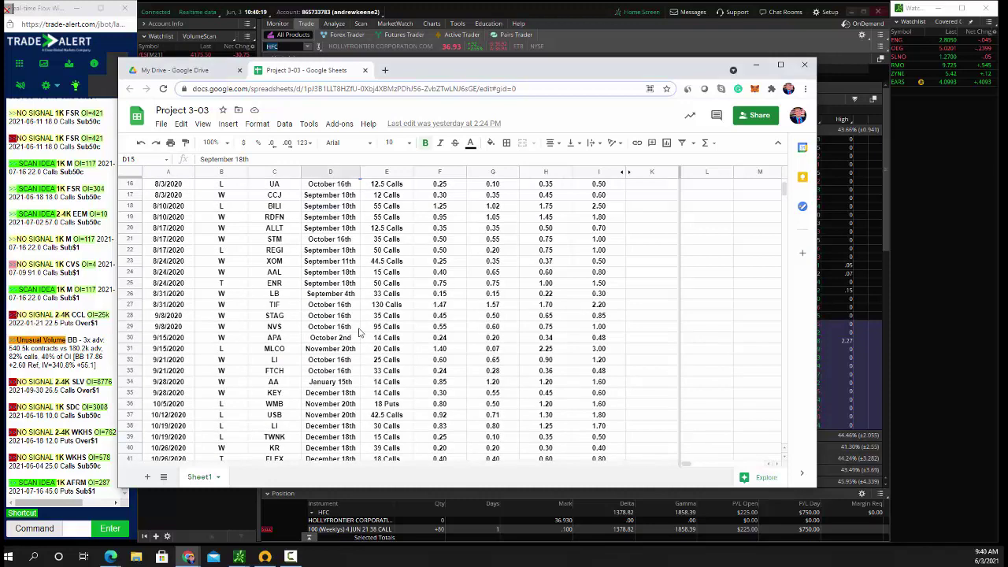
scroll(363, 332, down, 12)
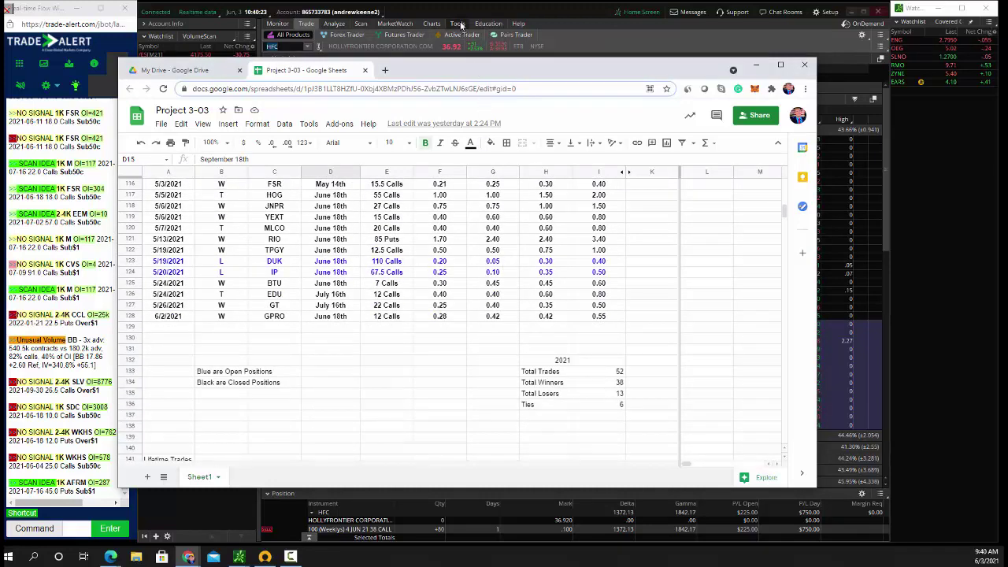
Step: Return to the trading platform and load the DUK option chain
click(277, 39)
text(DUK)
key(Return)
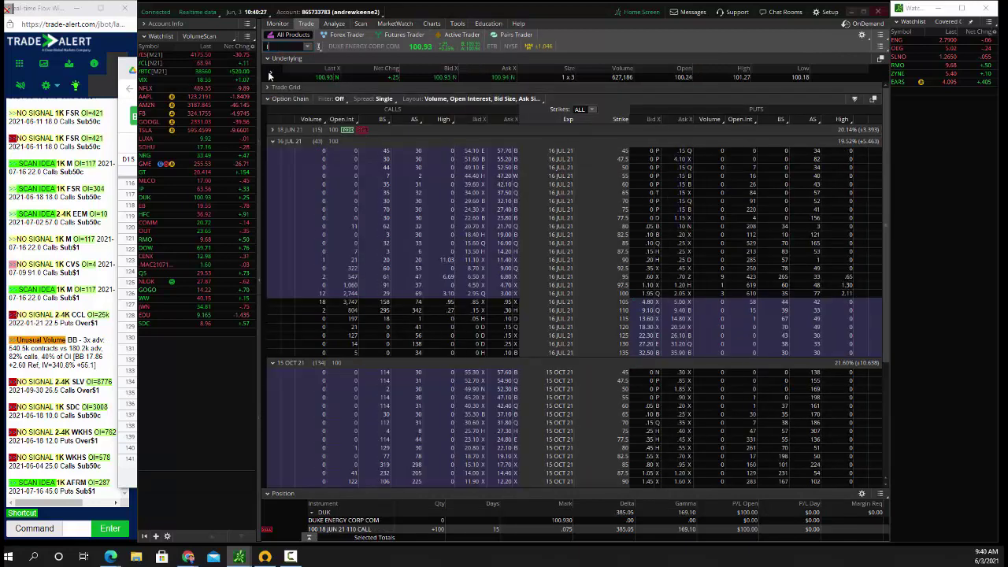
Step: Load the IP option chain and expand its 18 JUN 21 expiration
text(IP)
key(Return)
click(288, 130)
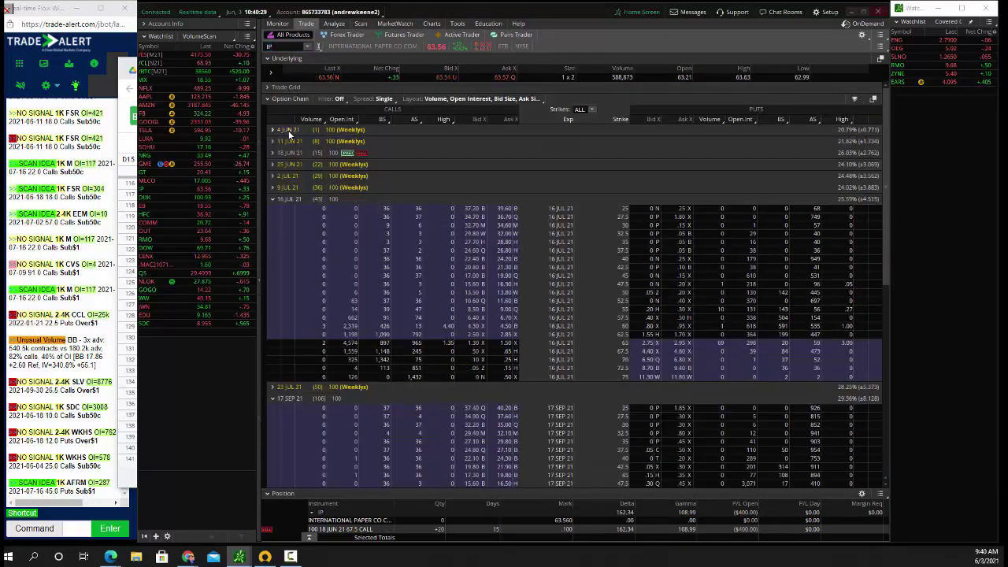
click(289, 153)
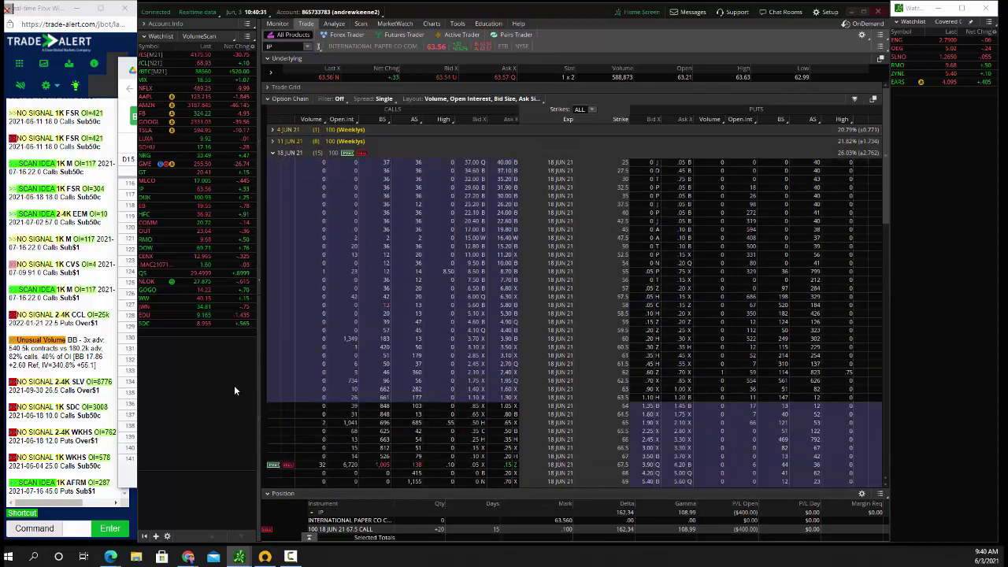
Step: Recheck the latest Project 3-03 trades, load the GPRO option chain, and collapse its 18 JUN 21 expiration
click(130, 324)
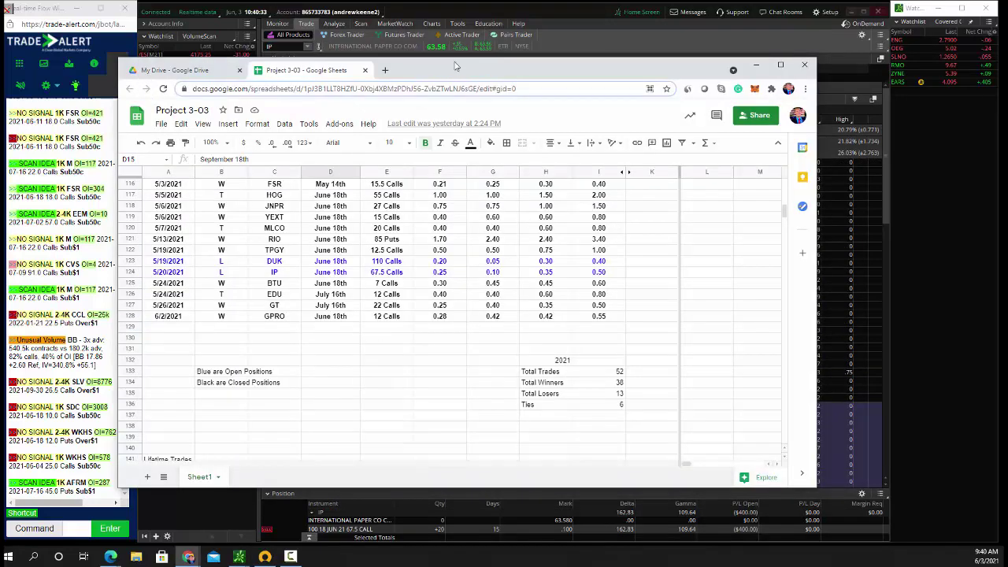
click(331, 35)
click(300, 46)
text(GPRO)
key(Return)
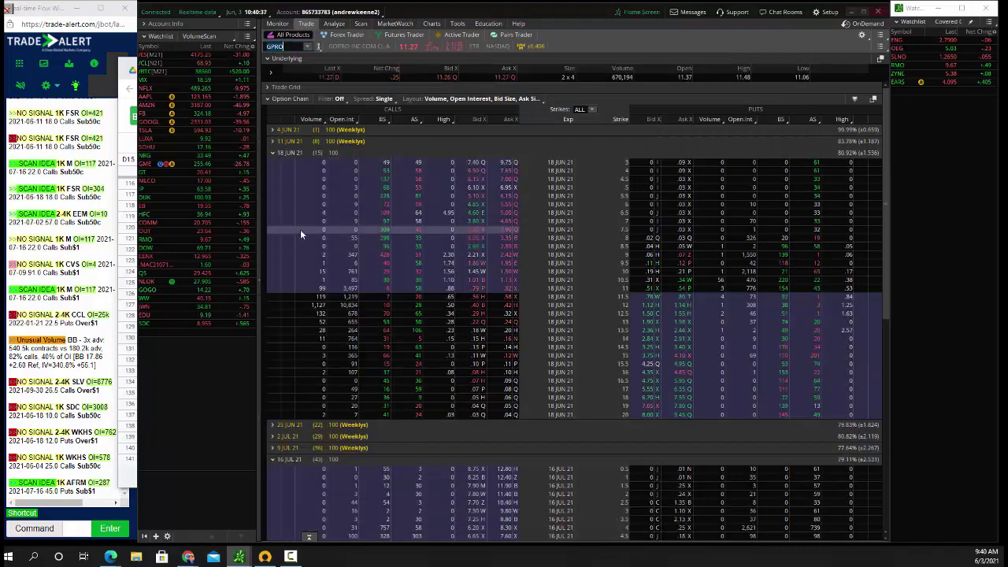
click(297, 152)
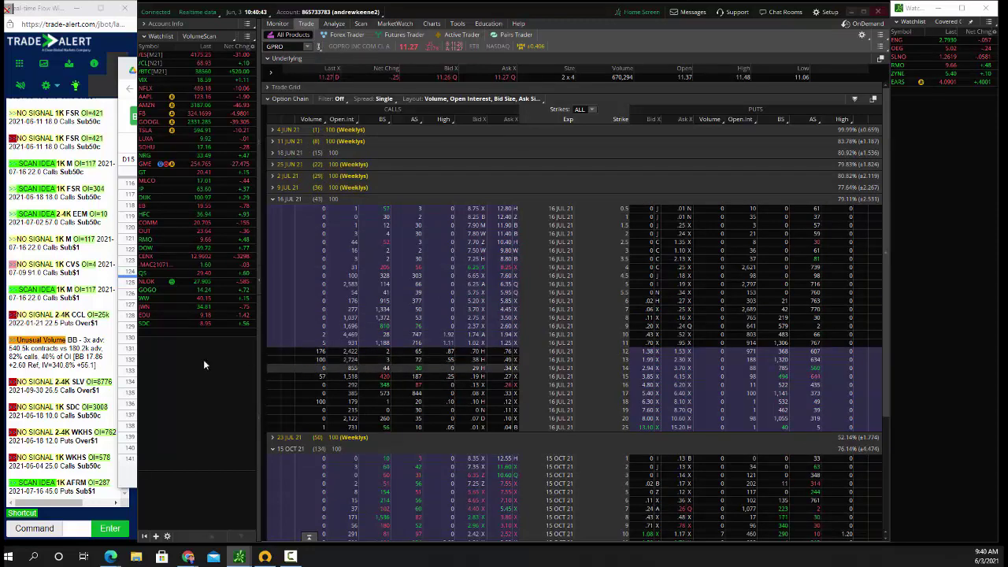
Step: Review the earlier spring 2021 trades in the Project 3-03 spreadsheet, and minimize its window
click(131, 193)
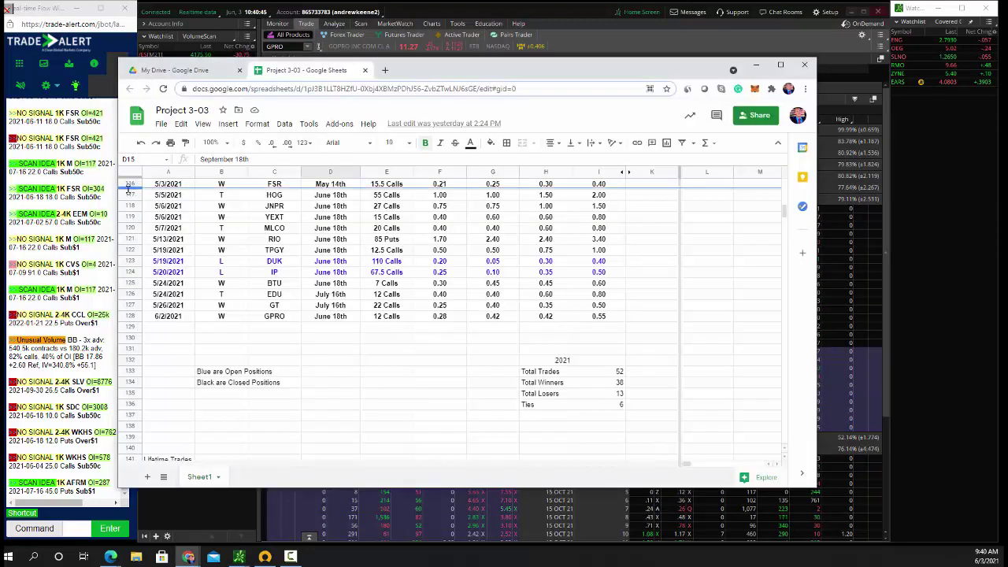
click(298, 287)
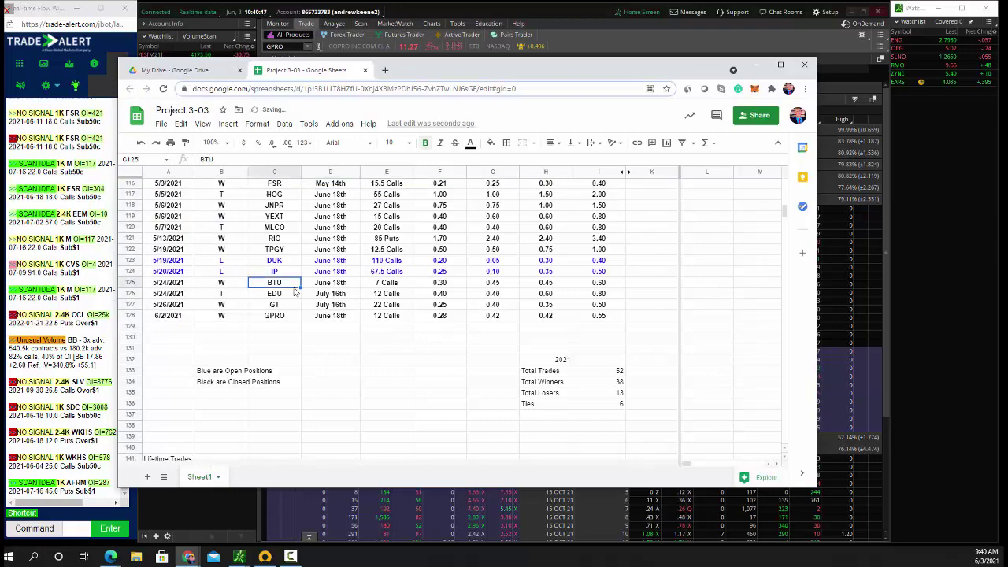
scroll(295, 292, up, 6)
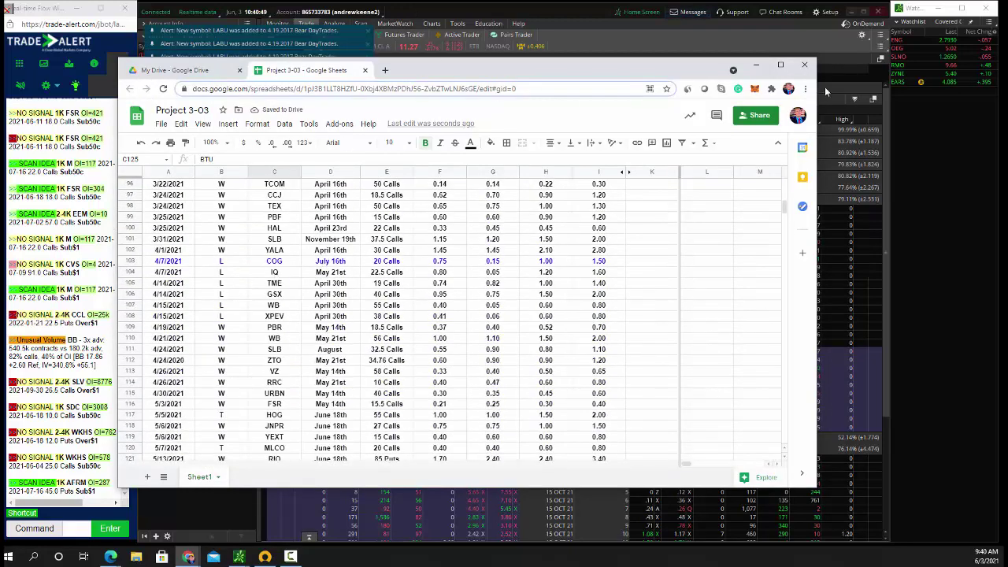
click(756, 65)
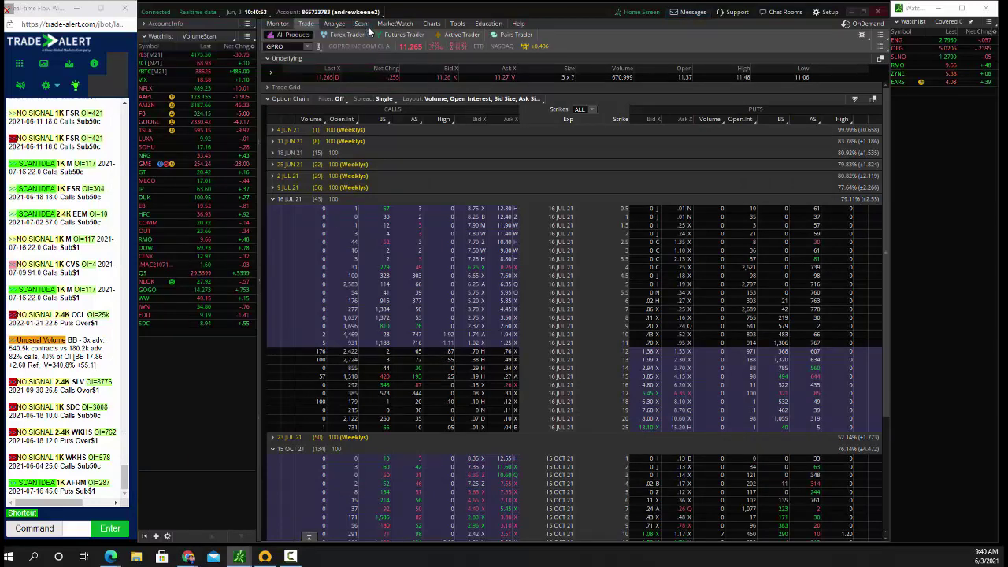
Step: Check the account's activity and positions, and load the RMO option chain
click(364, 25)
click(279, 23)
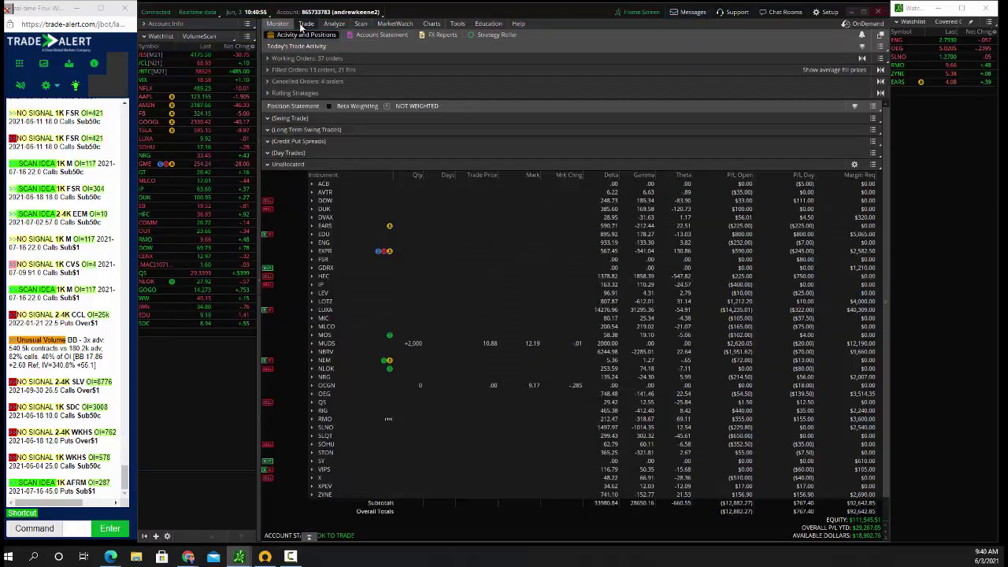
click(304, 24)
click(277, 45)
text(RMO)
key(Return)
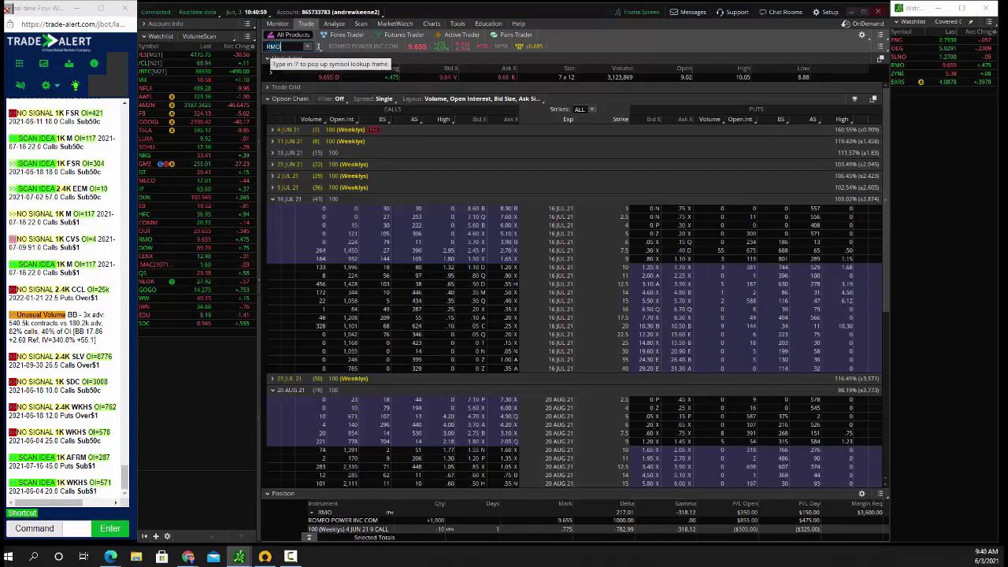
Step: Load the EARS option chain, followed by the ZYNE option chain
text(EARS)
key(Return)
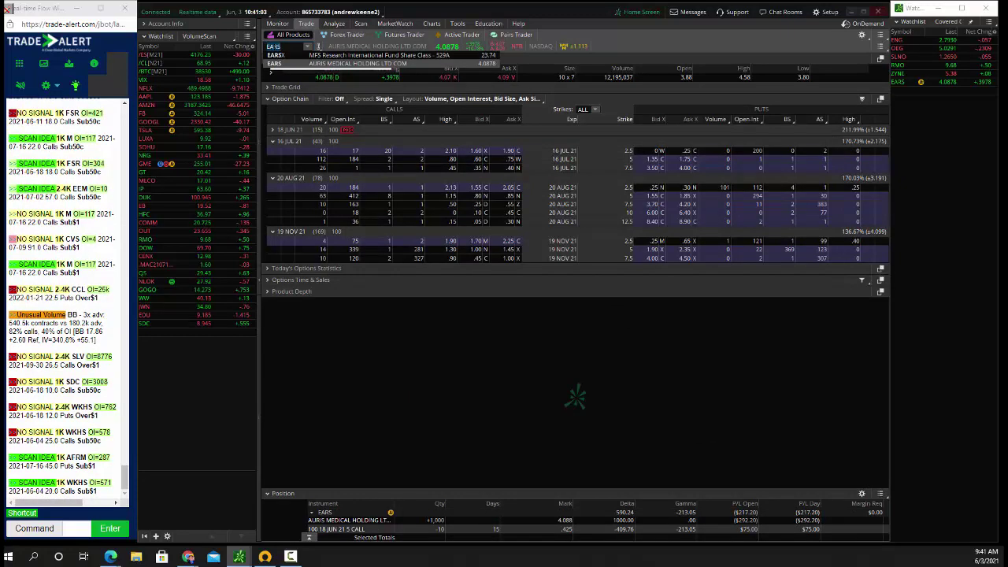
text(ZYNE)
key(Return)
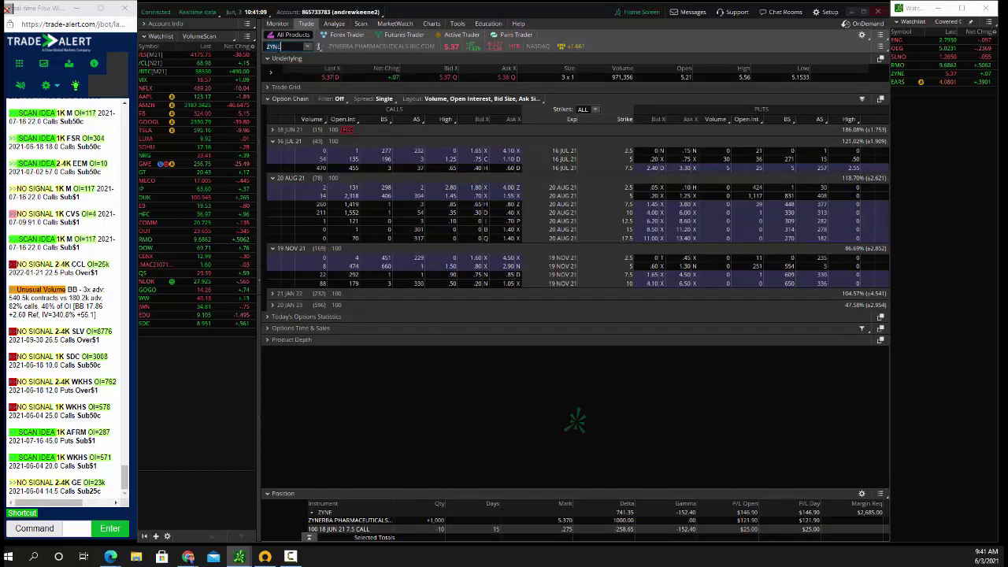
Step: Load the WW option chain and examine its 16 JUL 21 out-of-the-money calls and its 18 JUN 21 expiration
text(WW)
key(Return)
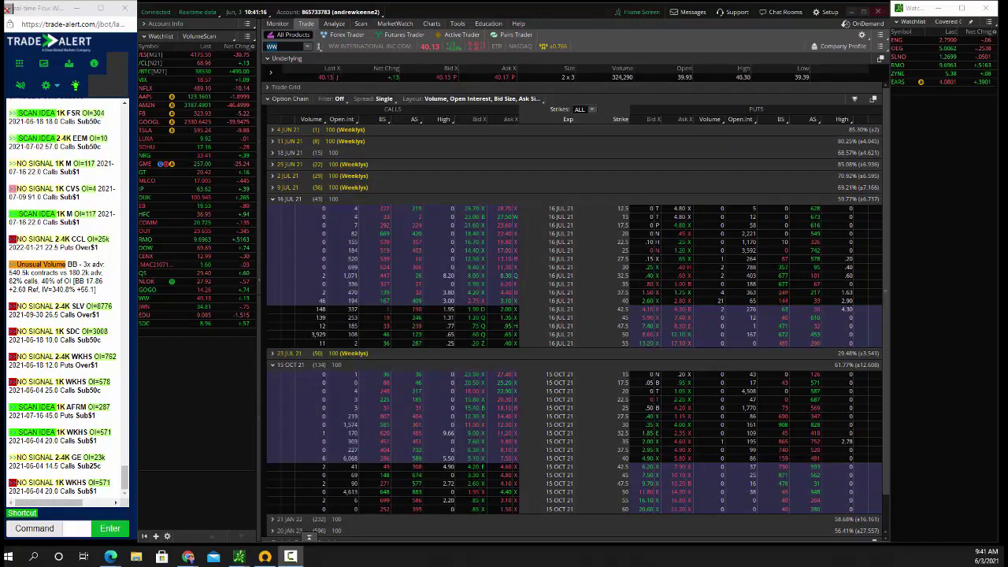
drag(280, 319, 723, 348)
mouse_move(270, 326)
mouse_down()
mouse_move(743, 333)
mouse_move(732, 351)
mouse_up()
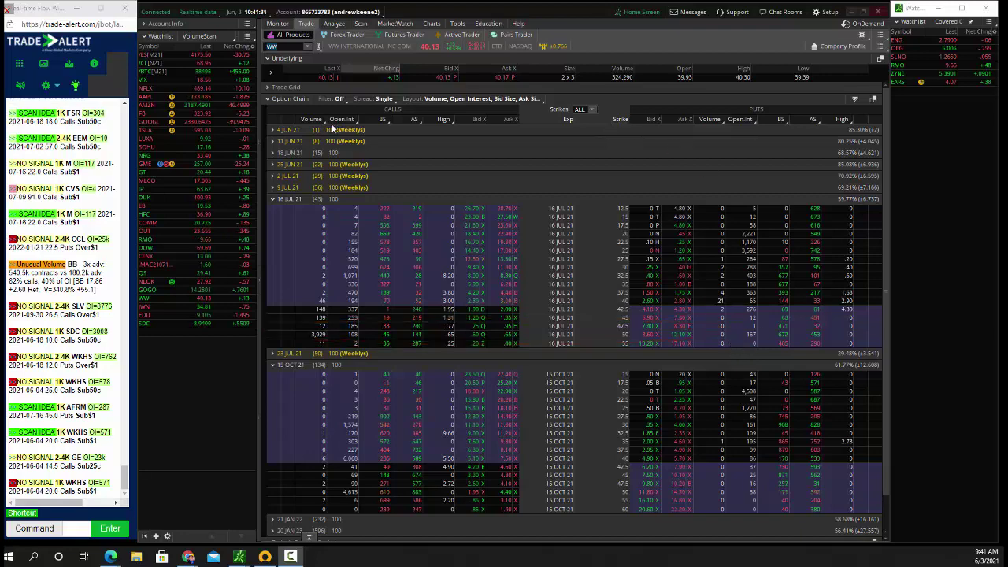
click(290, 154)
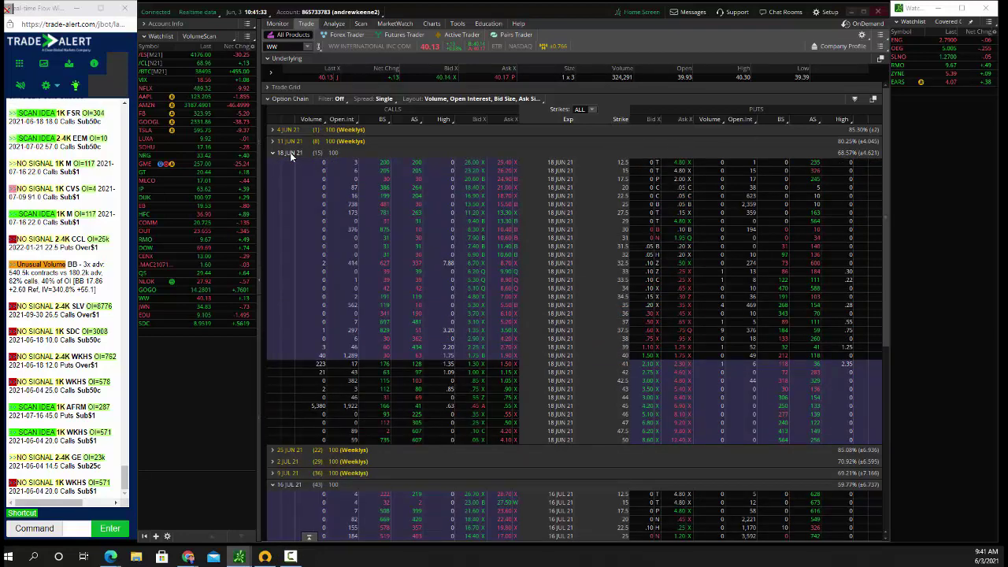
click(291, 154)
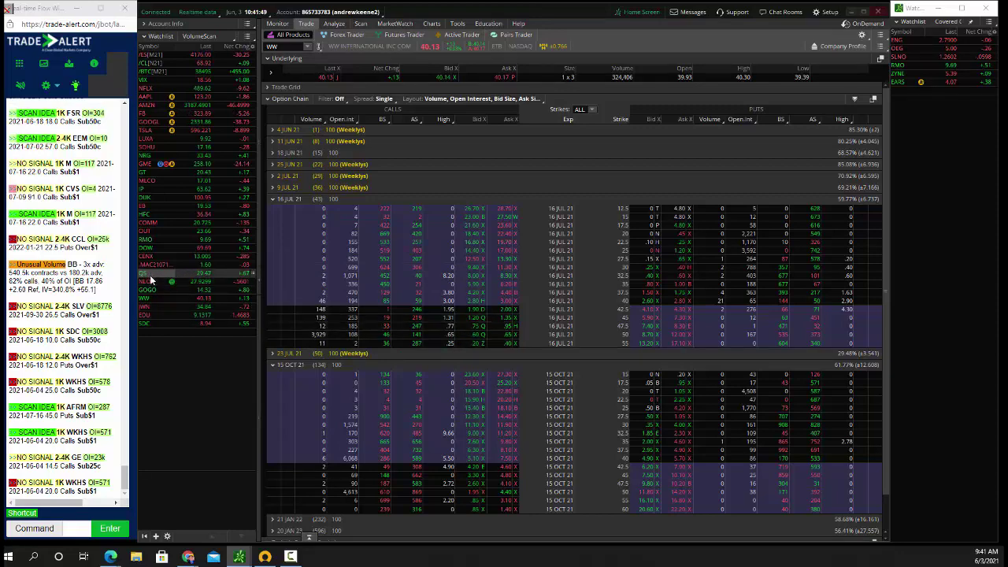
Step: Remove GT and MLCO from the VolumeScan watchlist
click(154, 172)
key(BackSpace)
key(Return)
click(154, 172)
key(BackSpace)
key(Return)
Step: Step down through the watchlist symbols to DOW and back up to HFC
key(Down)
key(Down)
key(Down)
key(Down)
key(Down)
key(Down)
key(Down)
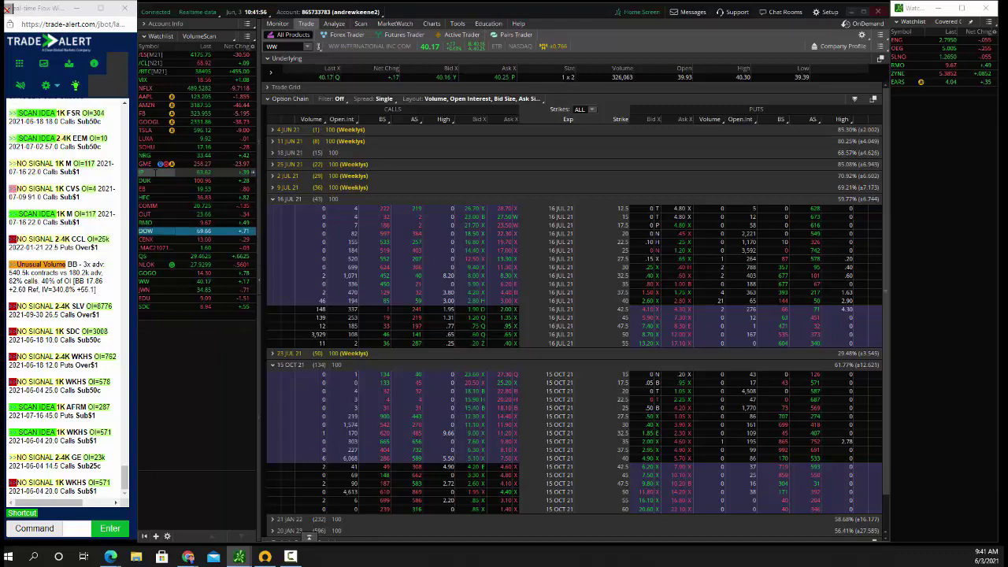
key(Up)
key(Up)
key(Up)
key(Up)
Step: Recheck the account's positions and load the QS option chain
click(189, 557)
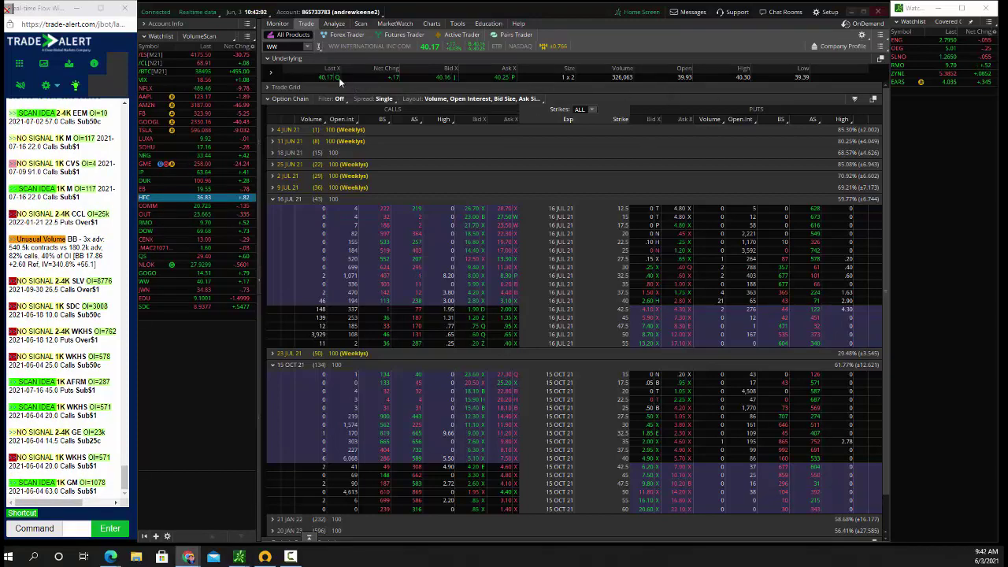
click(279, 23)
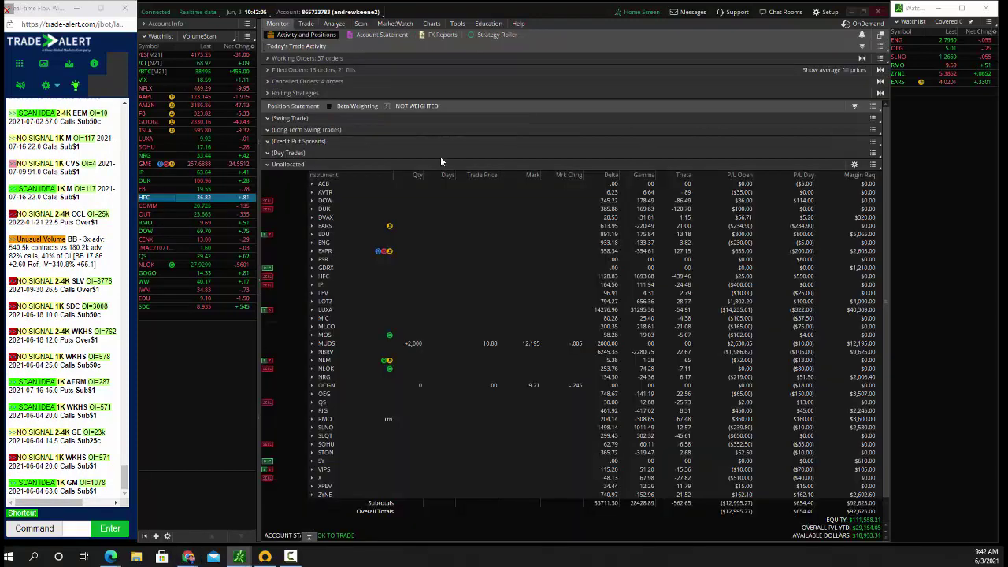
click(306, 25)
click(290, 47)
text(QS)
key(Return)
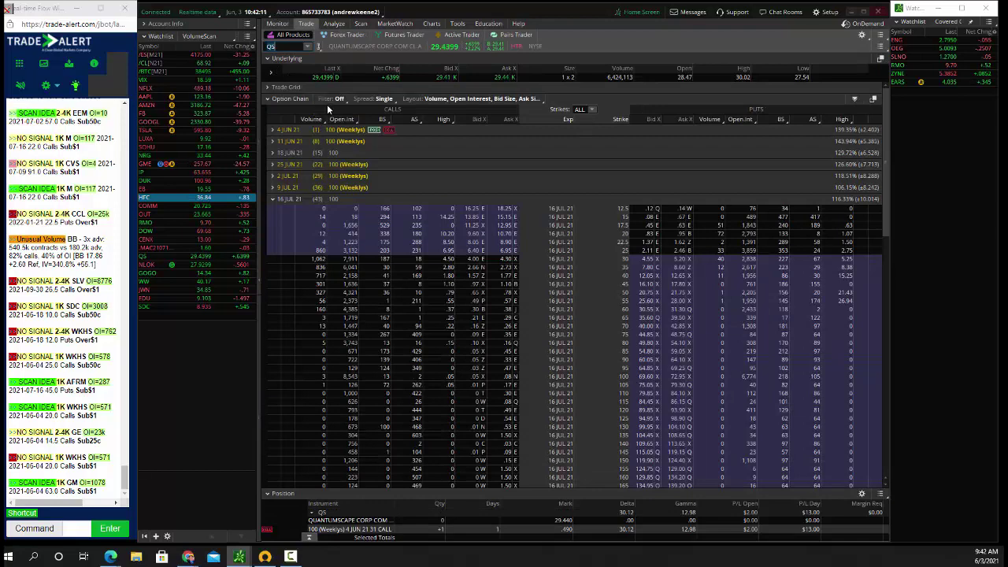
Step: Replace the working QS 4 JUN 21 31 call sell order with a .50 limit order and send it
click(278, 24)
click(282, 59)
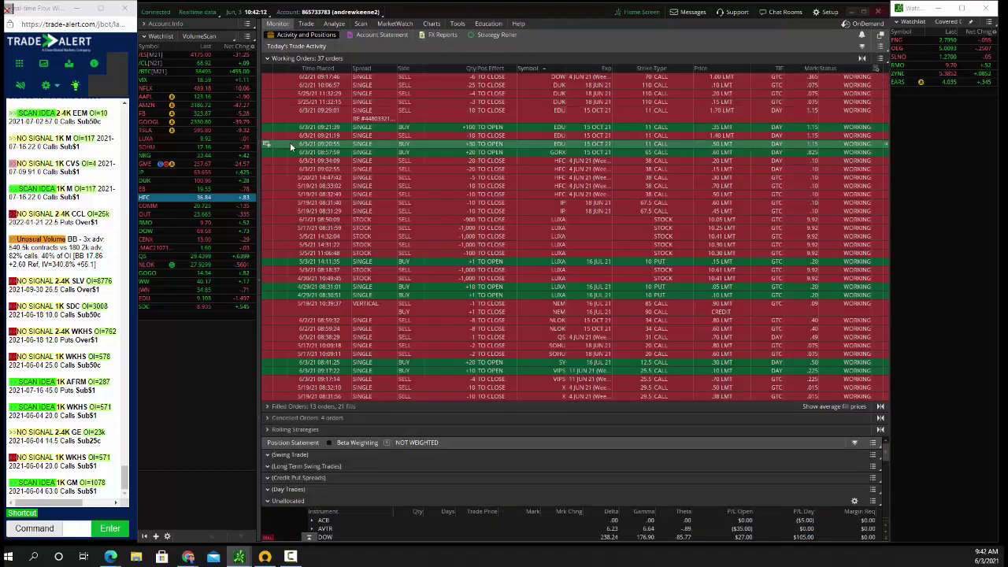
right_click(270, 339)
click(320, 357)
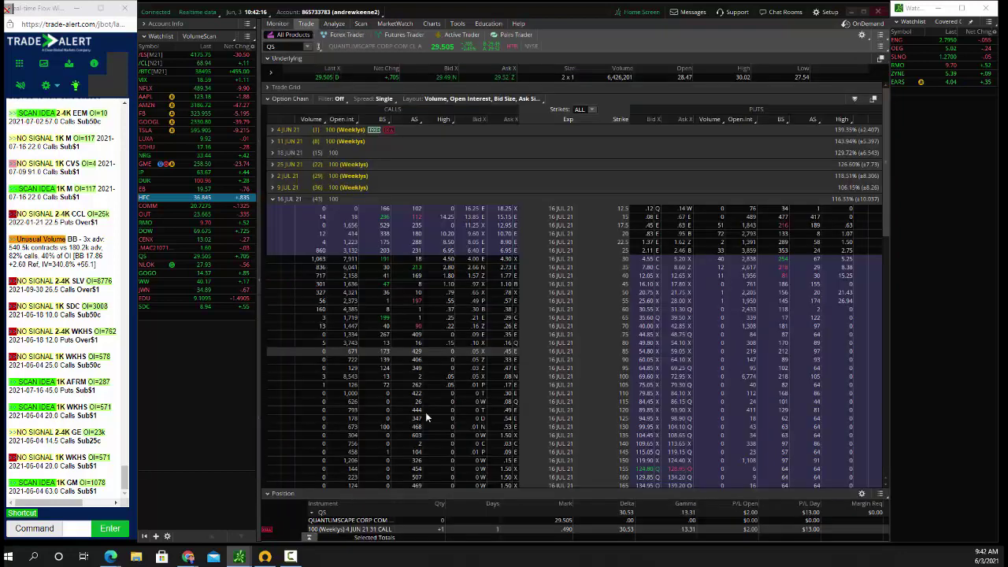
click(700, 411)
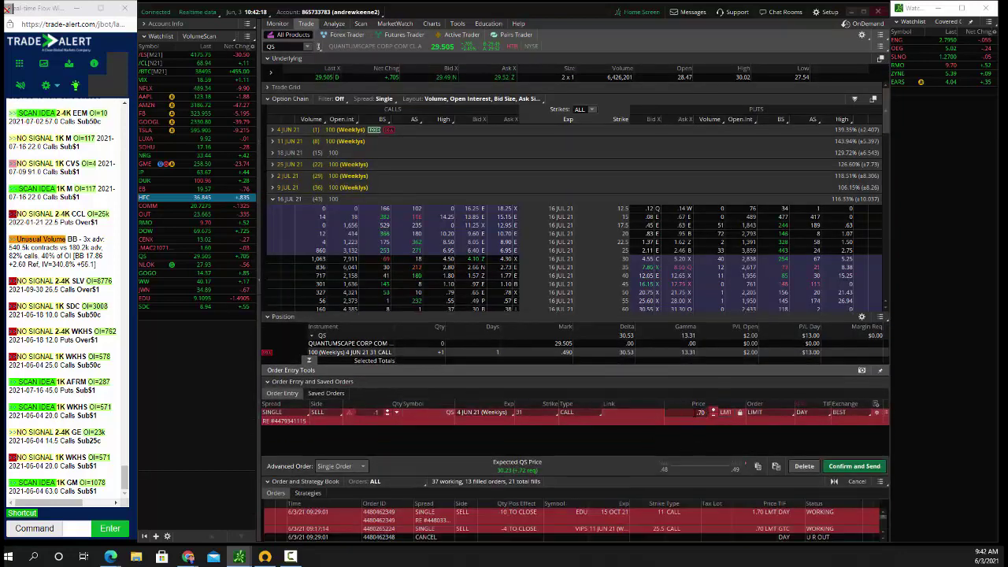
click(848, 466)
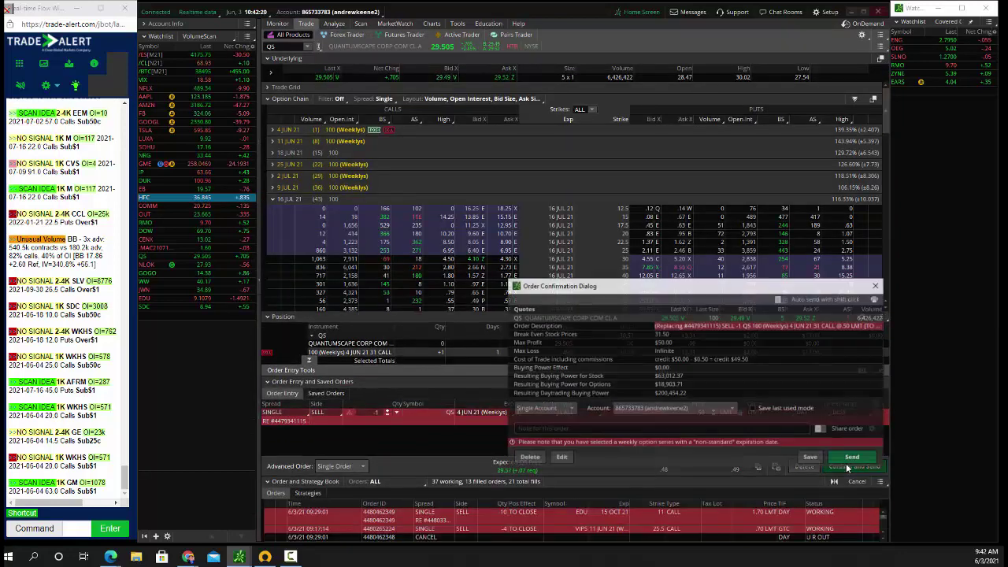
click(851, 458)
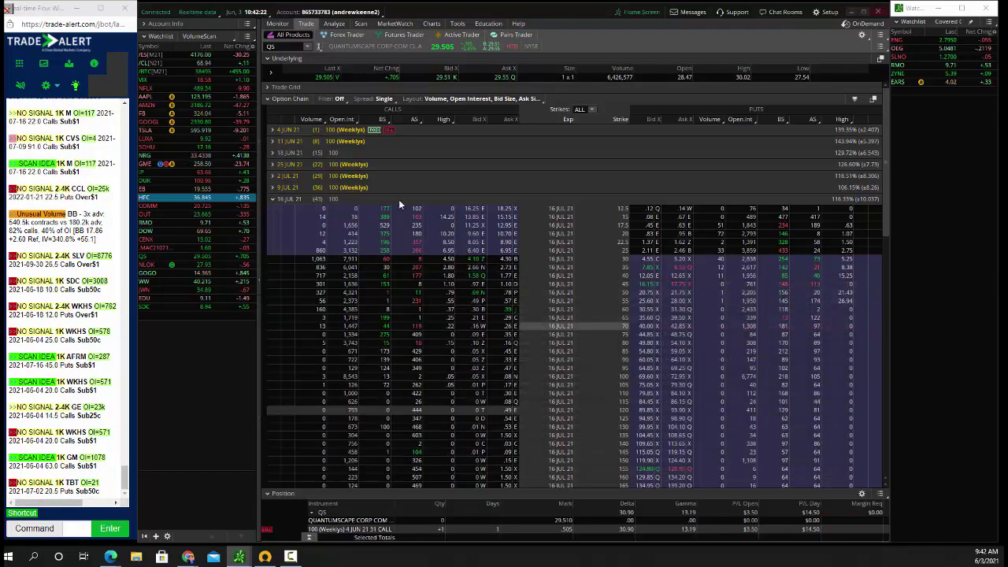
Step: Review the working orders in the account activity and collapse their list
click(386, 24)
click(306, 26)
click(278, 24)
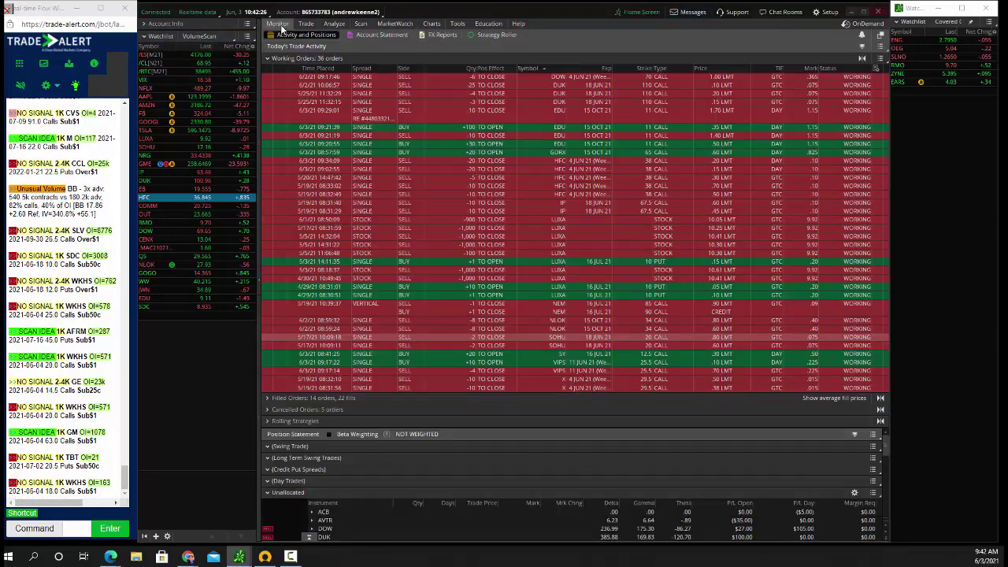
click(298, 59)
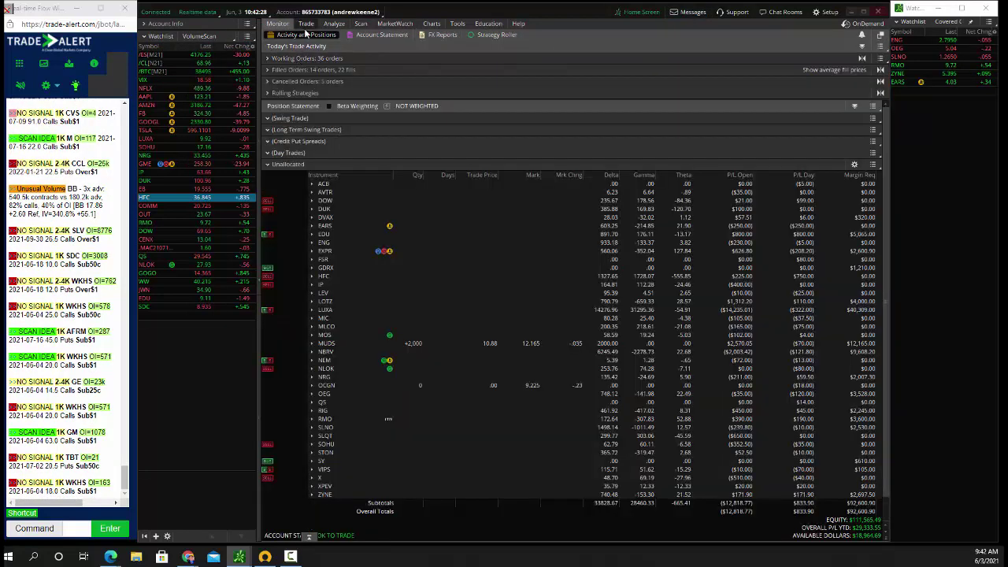
Step: Load the GOGO option chain, and return to the account's positions
click(300, 37)
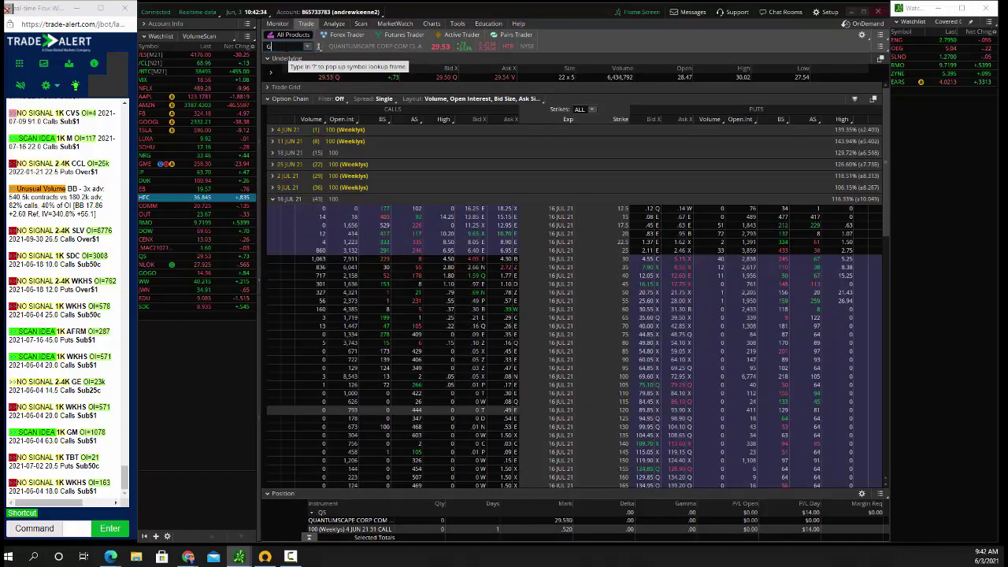
key(Return)
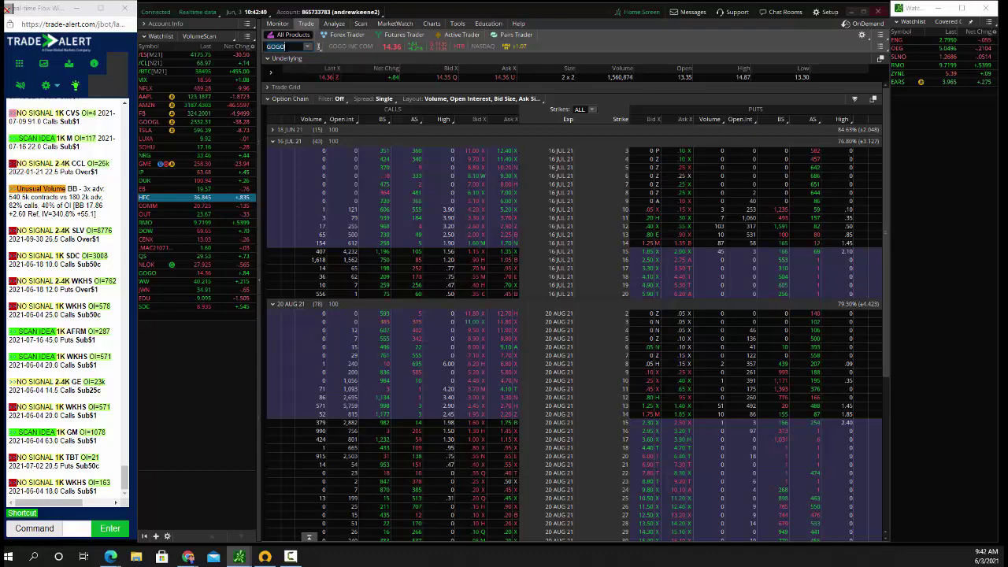
click(280, 24)
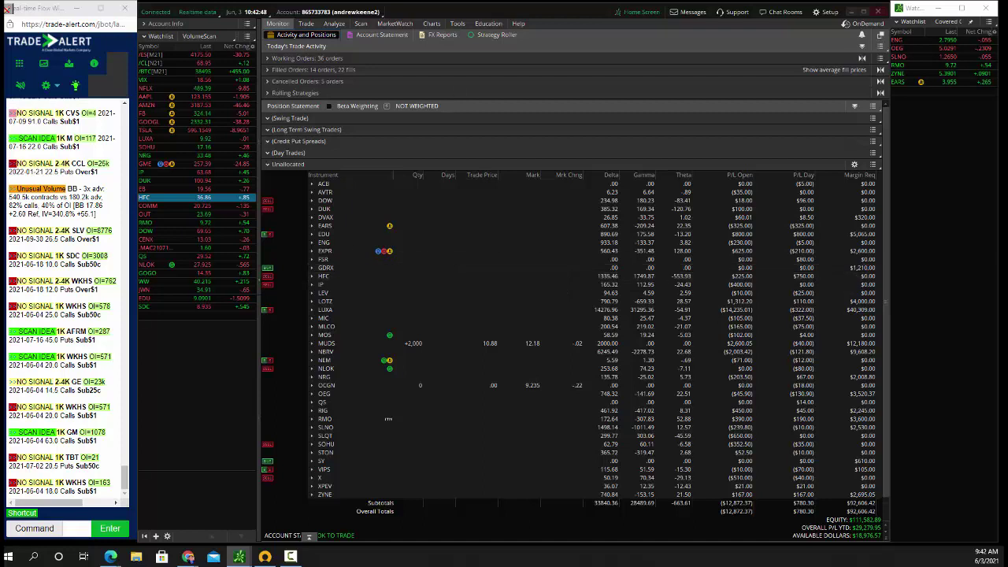
Step: Bring the New Scanners spreadsheet over the trading platform and show its covered call trades from late May to 6.2.2021
click(189, 557)
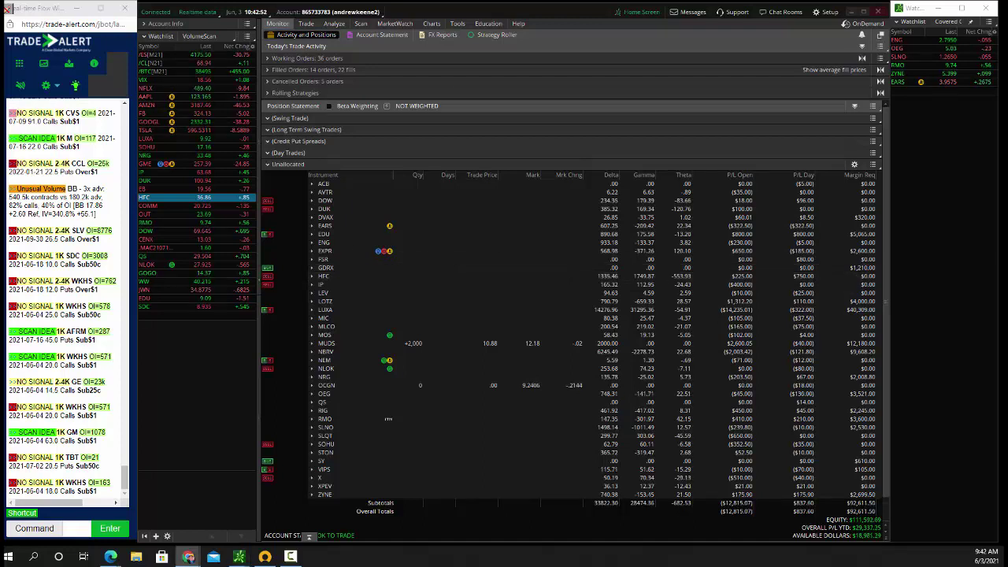
drag(1007, 35, 428, 86)
click(323, 321)
scroll(347, 315, down, 10)
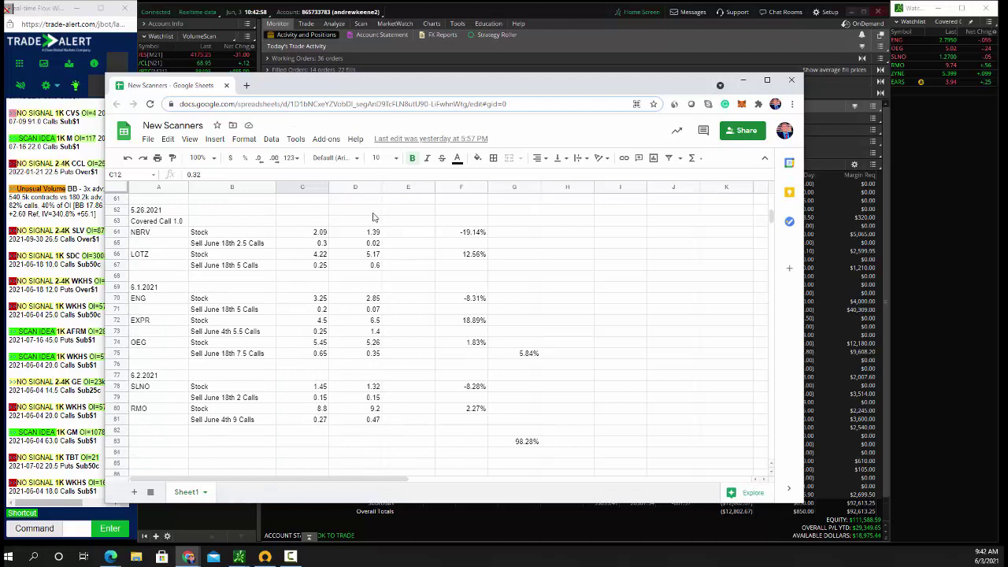
Step: Load the NBRV option chain in the trading platform, and return to the 6.1.2021 trades in the New Scanners spreadsheet
click(306, 23)
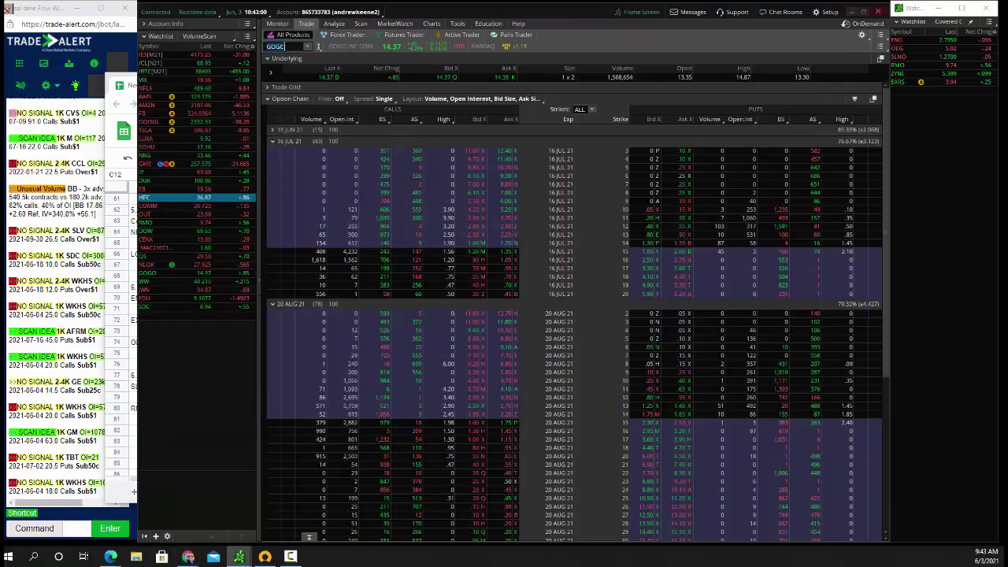
key(Return)
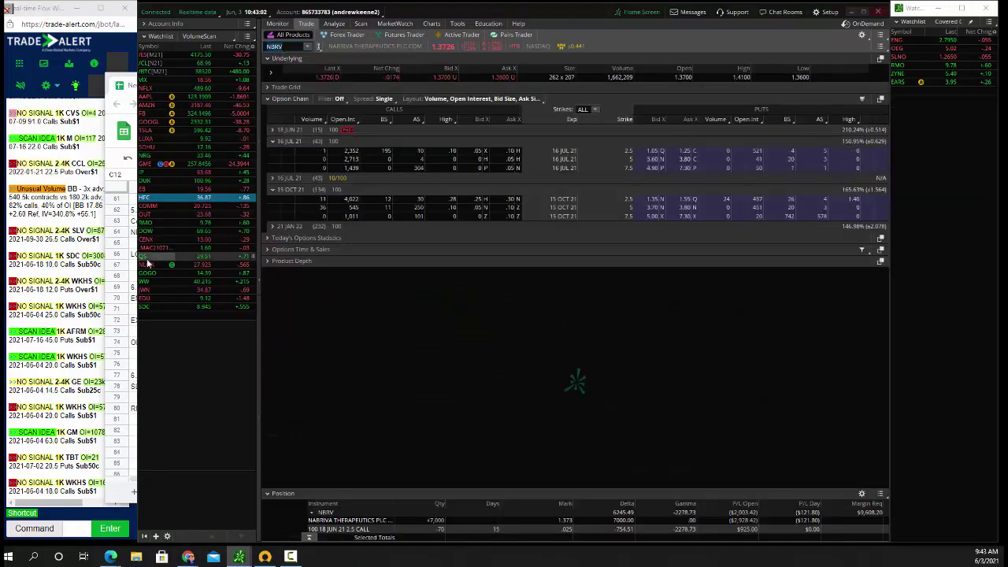
click(134, 288)
scroll(339, 288, down, 1)
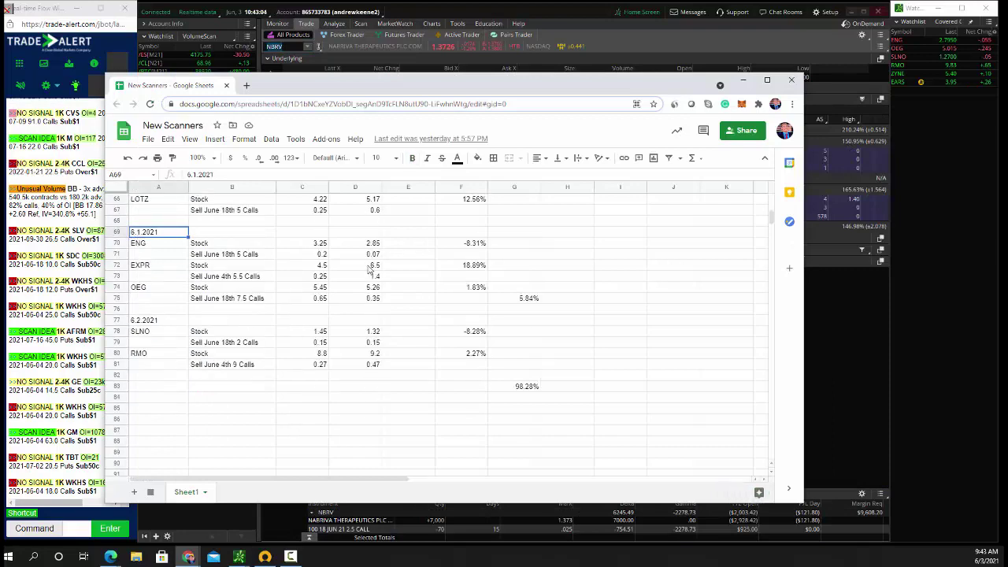
Step: Switch back to the trading platform and load the EXPR option chain
click(296, 57)
click(279, 47)
text(EXPR)
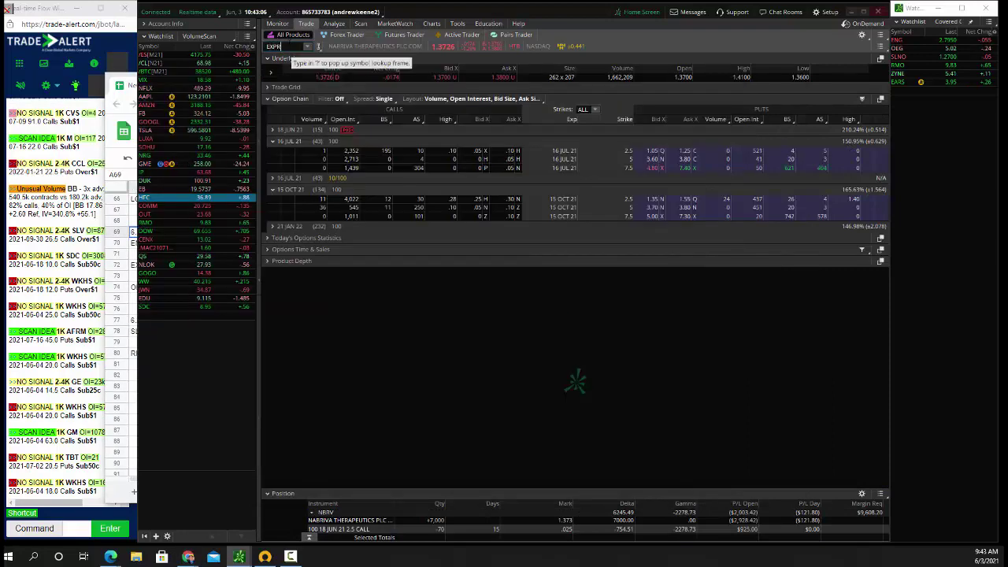
key(Return)
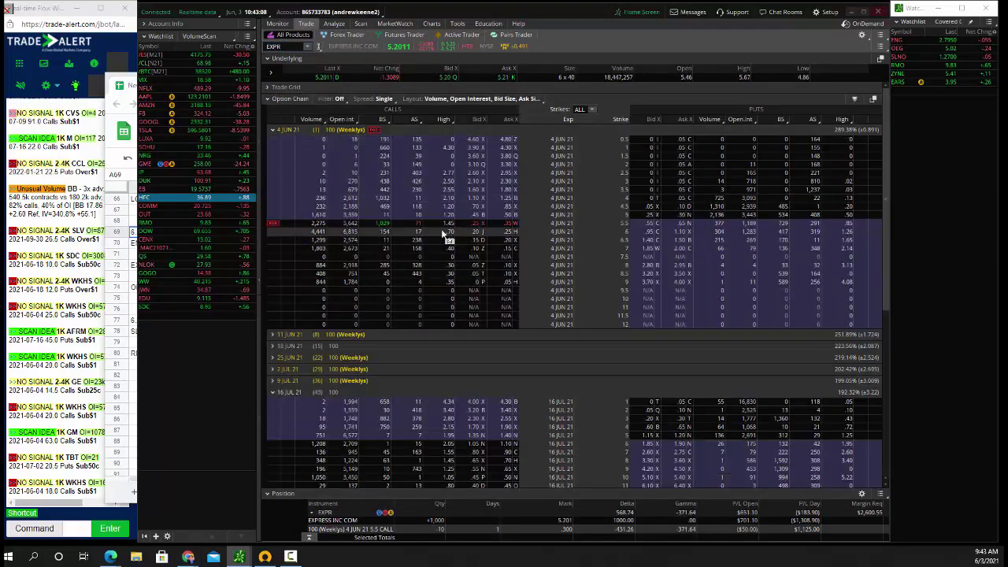
Step: In the New Scanners spreadsheet, update EXPR's column D prices to 5.2 for the stock and 0.2 for the June 4th 5.5 calls
click(134, 323)
click(368, 290)
click(356, 268)
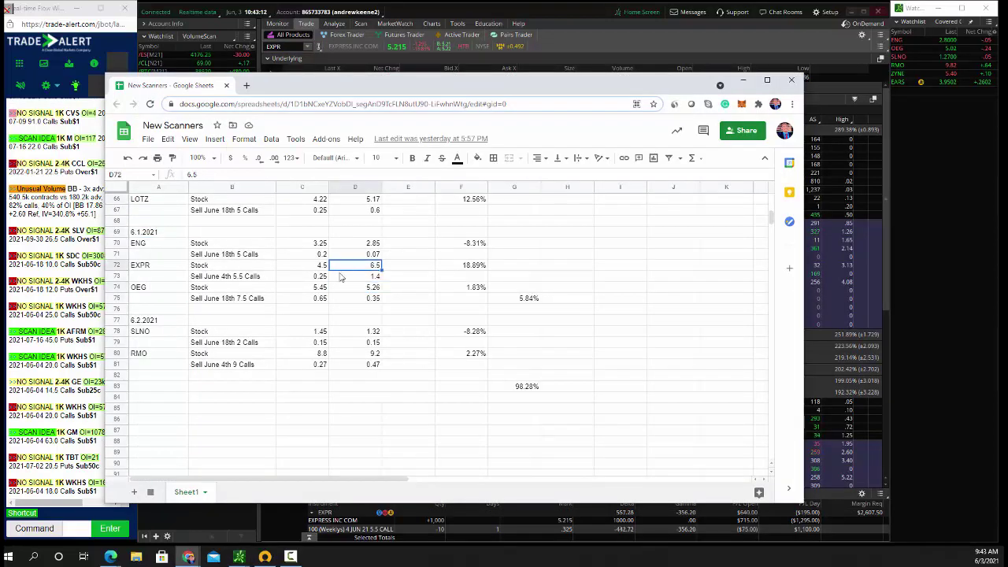
text(5.2)
key(Return)
text(2)
Step: Change the EXPR return formula in F72 to =sum(0.7/C72)
key(Tab)
key(Tab)
key(Up)
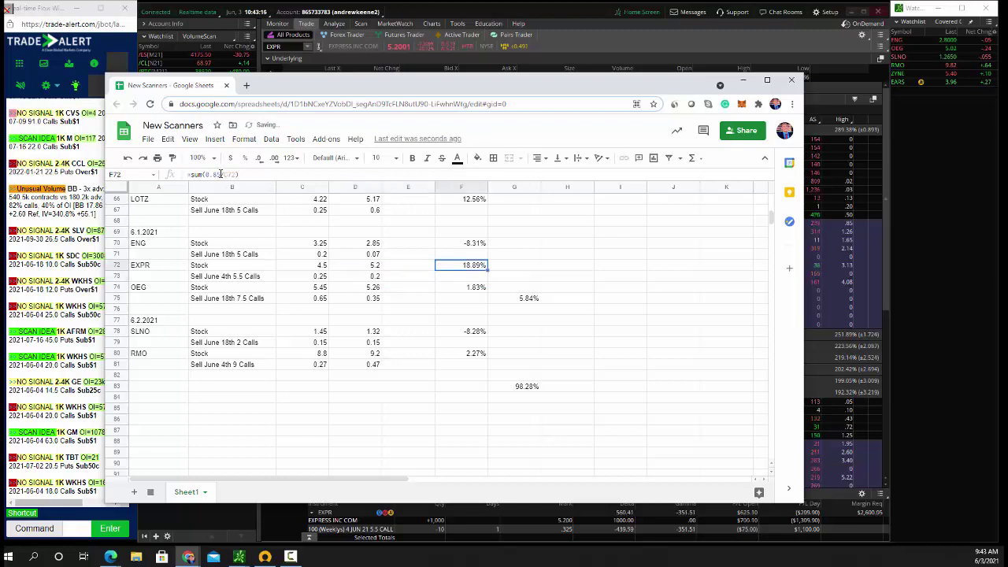
click(221, 174)
text(7/C72))
key(Return)
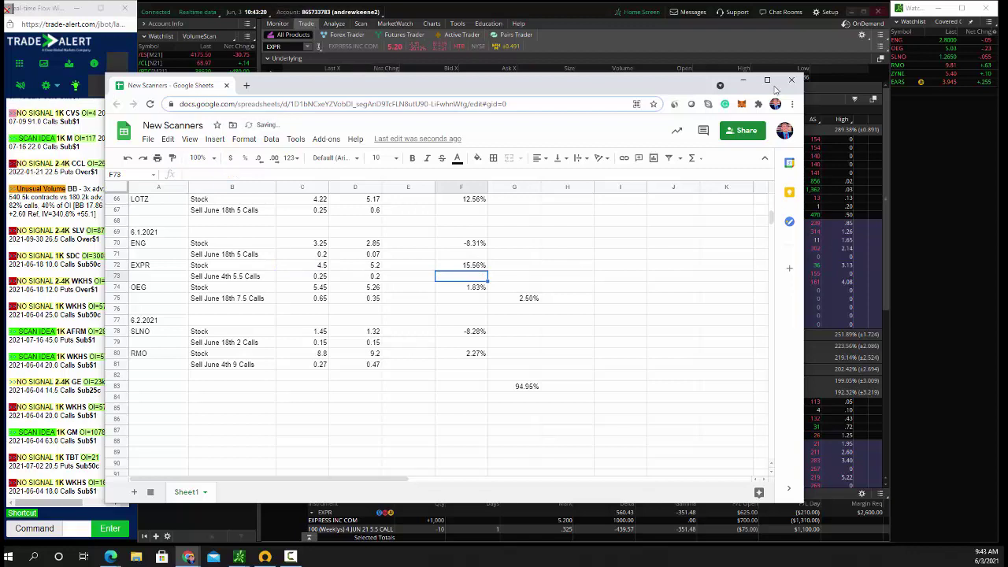
Step: Set the OEG stock price in D74 to 5.05, and return to the symbol entry in the trading platform
click(373, 288)
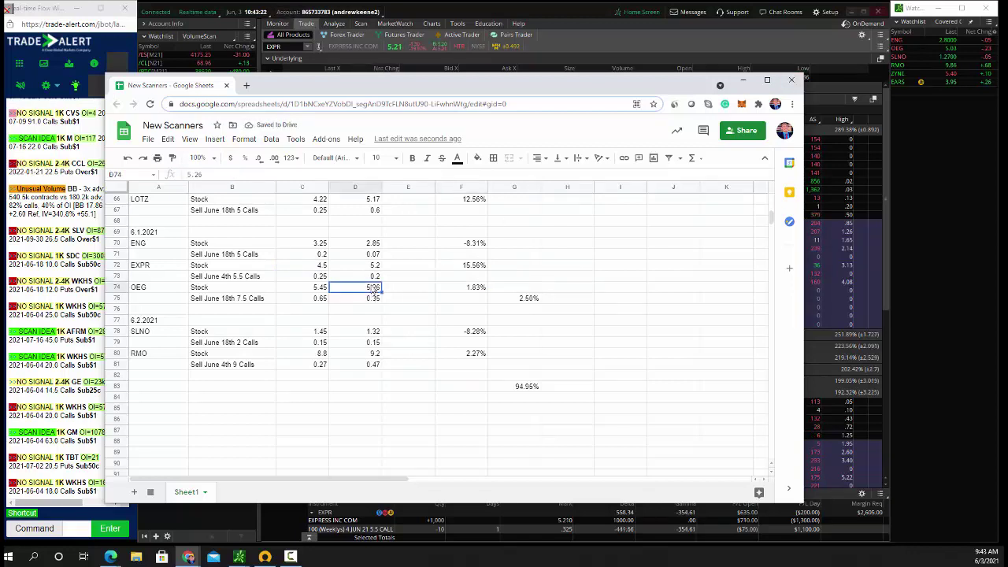
text(5)
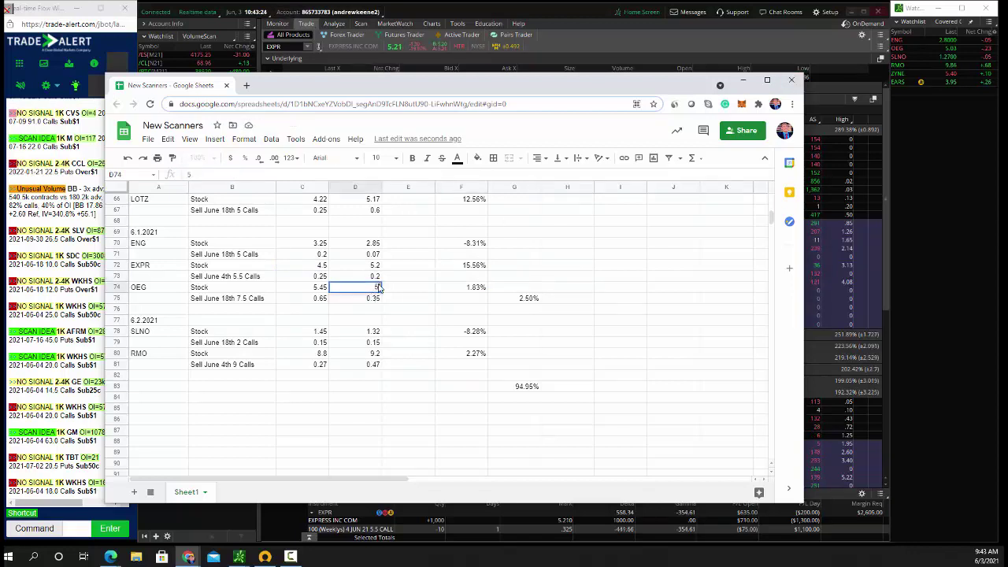
text(.05)
key(Return)
click(285, 46)
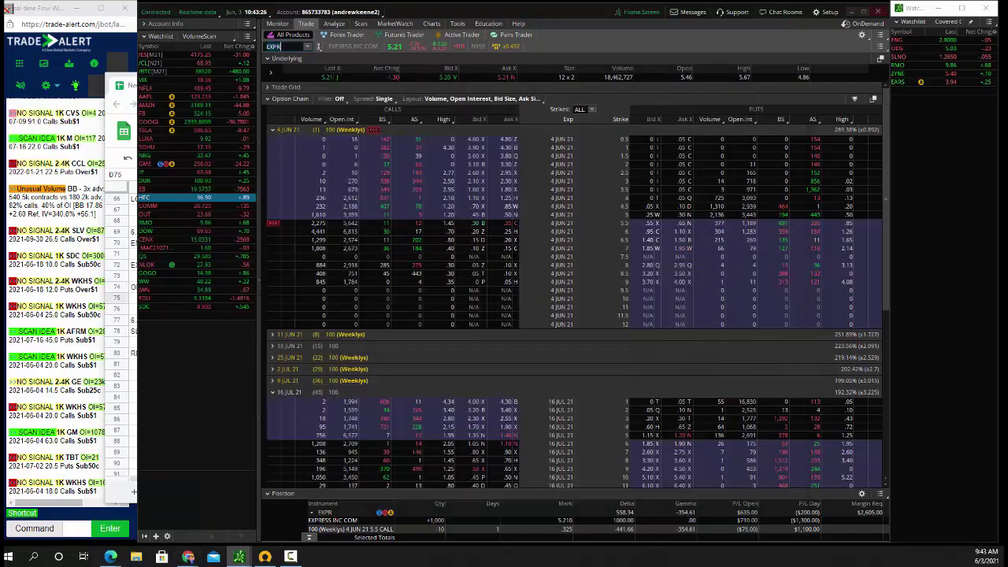
Step: Load the OEG option chain, then set OEG's June 18th 7.5 calls price in D75 of the New Scanners spreadsheet to 0.3
text(OEG)
key(Return)
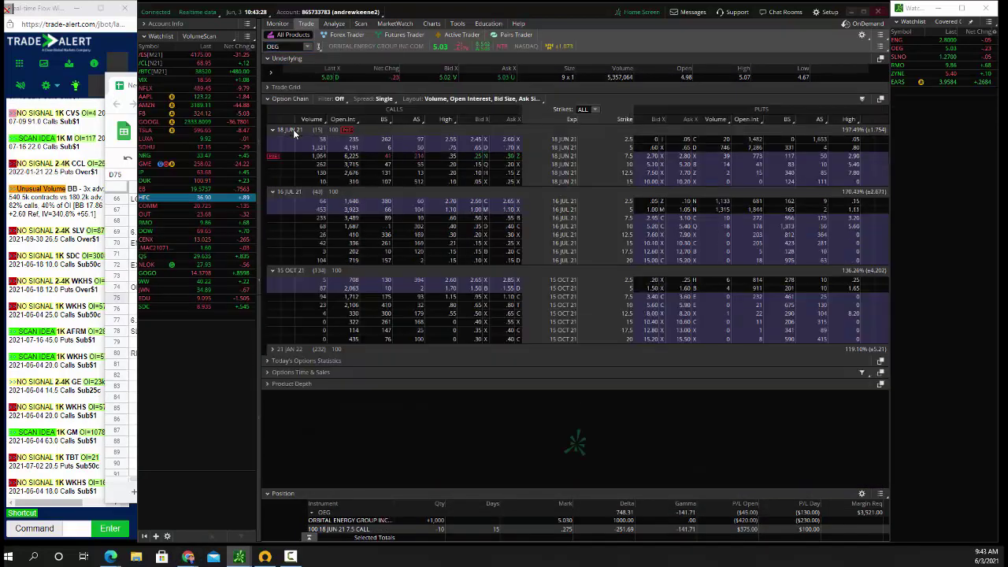
click(134, 353)
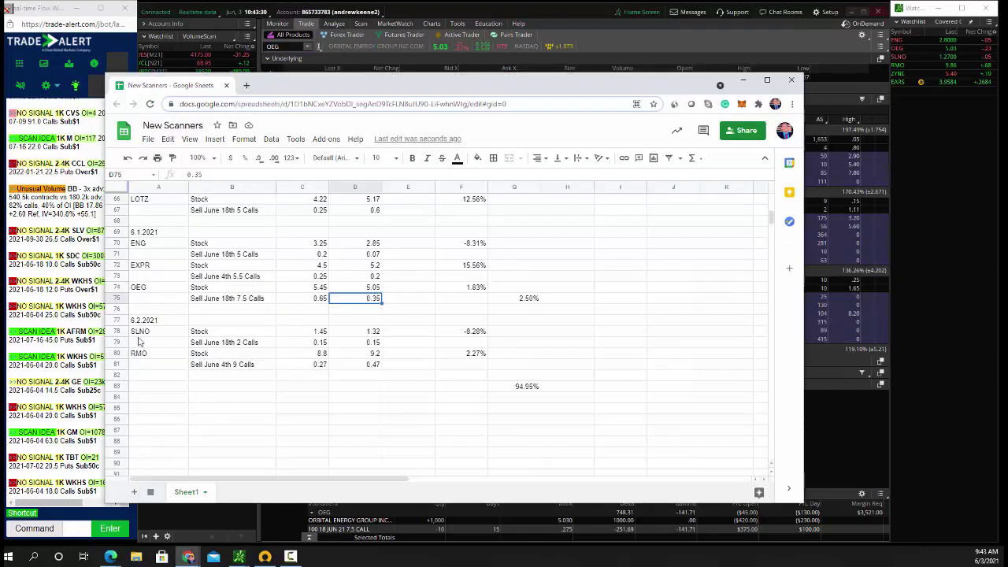
text(0.3)
key(Tab)
Step: Change the OEG return formula in F74 to =sum(-.05/C74)
key(Tab)
key(Up)
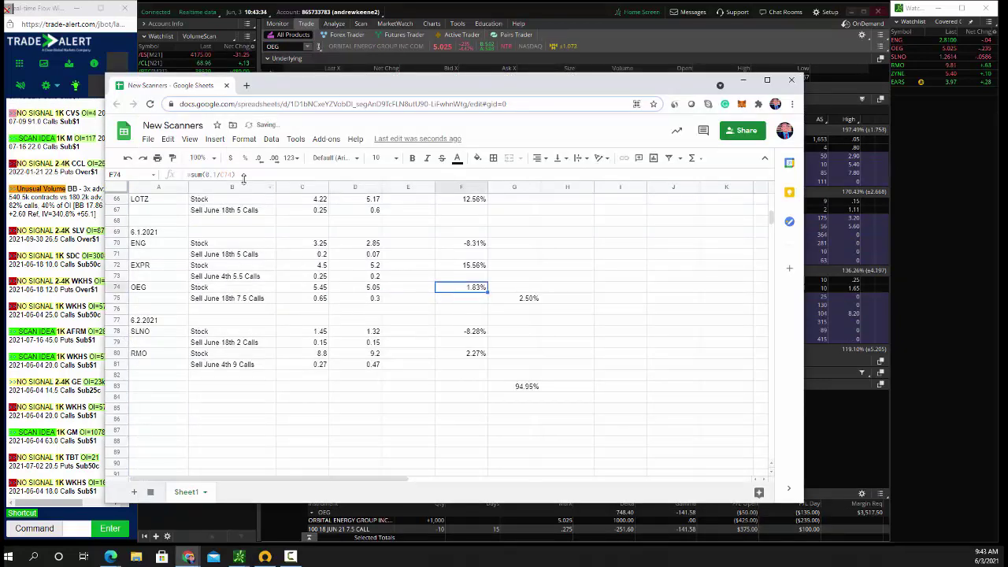
click(216, 173)
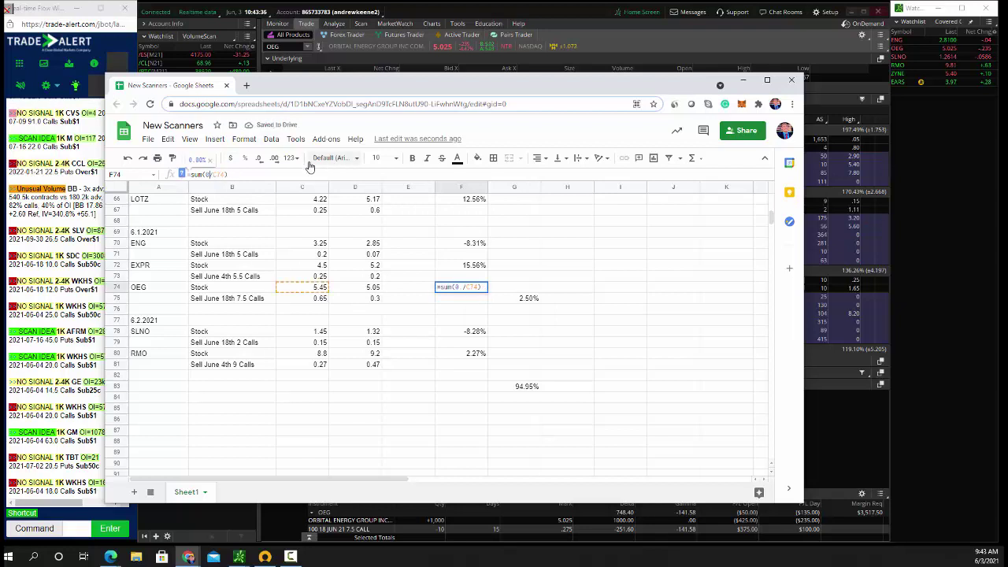
key(BackSpace)
key(BackSpace)
key(BackSpace)
text(--0.05)
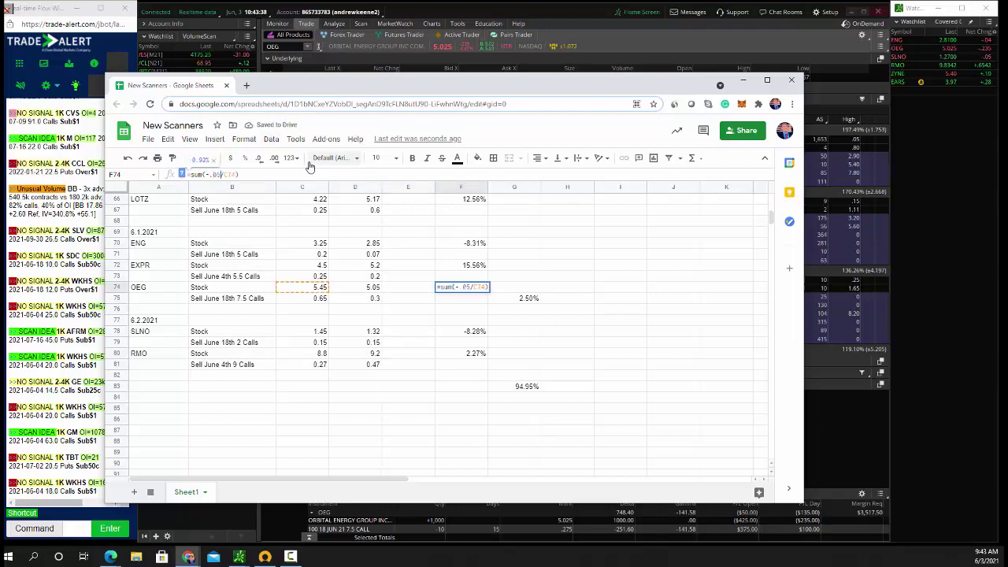
key(Return)
Step: Set the SLNO stock price in D78 to 1.27
key(Down)
key(Down)
key(Down)
key(Left)
key(Left)
text(1.27)
key(Tab)
Step: Change the SLNO return formula in F78 to =sum(-0.17/C78)
key(Tab)
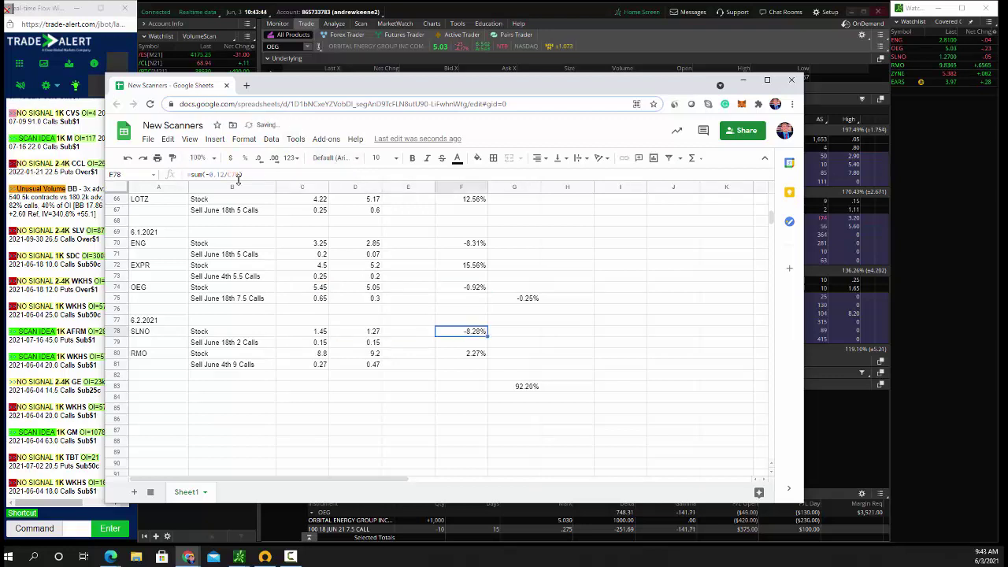
click(224, 174)
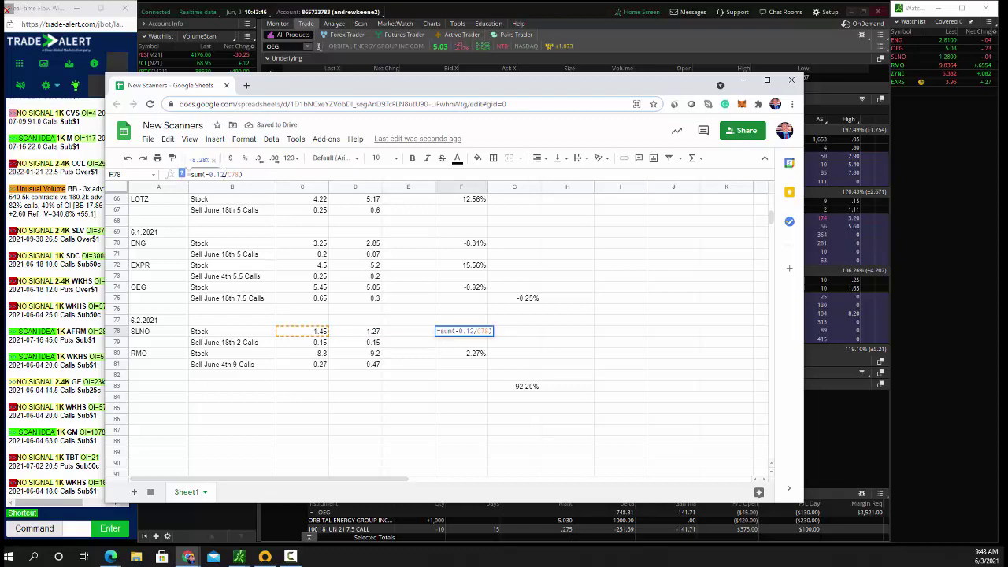
key(BackSpace)
text(7)
key(Return)
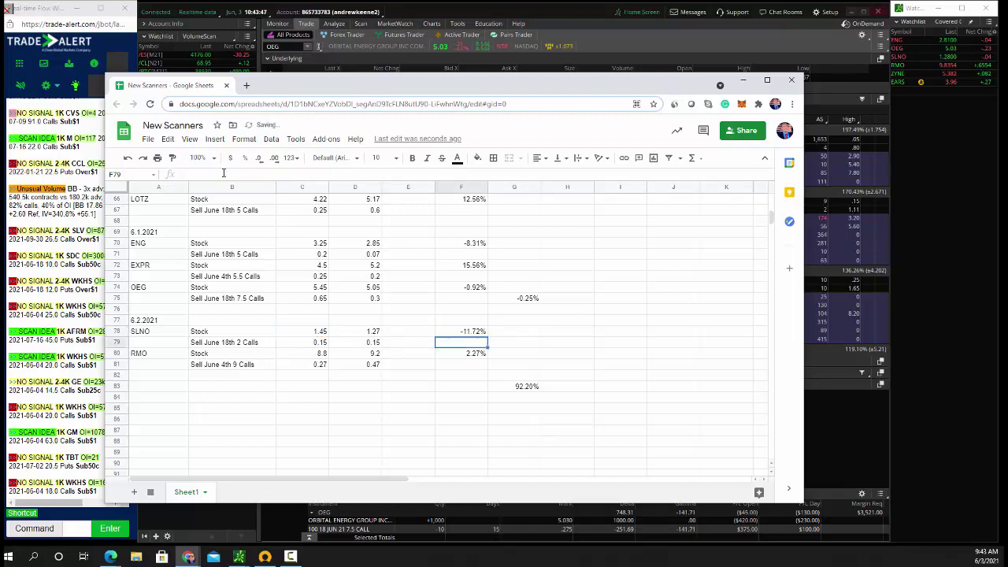
Step: Load the RMO option chain in the trading platform and return to the New Scanners spreadsheet
click(285, 58)
text(RMO)
key(Return)
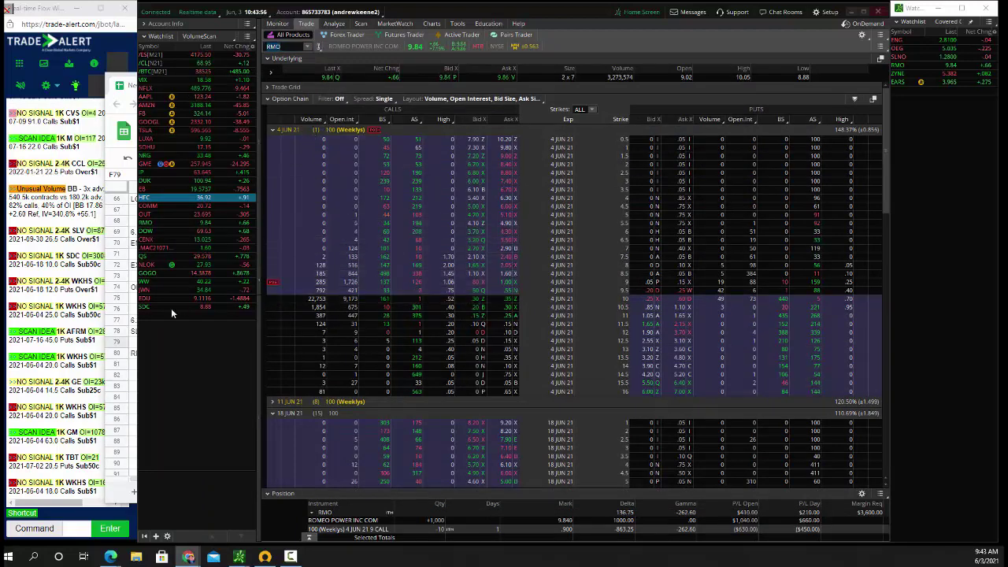
click(133, 323)
click(126, 321)
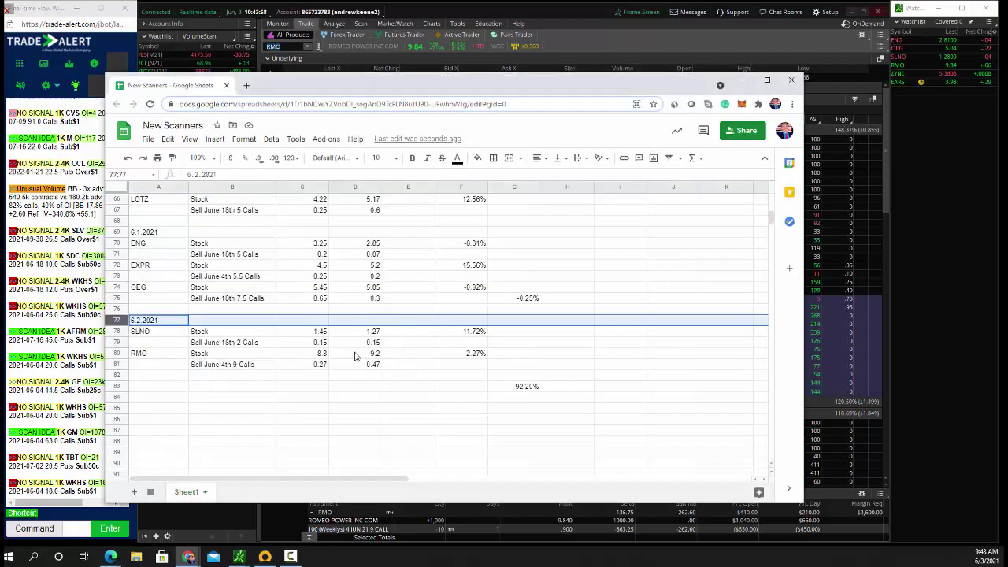
Step: Update RMO's column D prices in the 6.2.2021 block to 9.8 for the stock and 0.87 for the June 4th 9 calls
click(373, 354)
text(9.8)
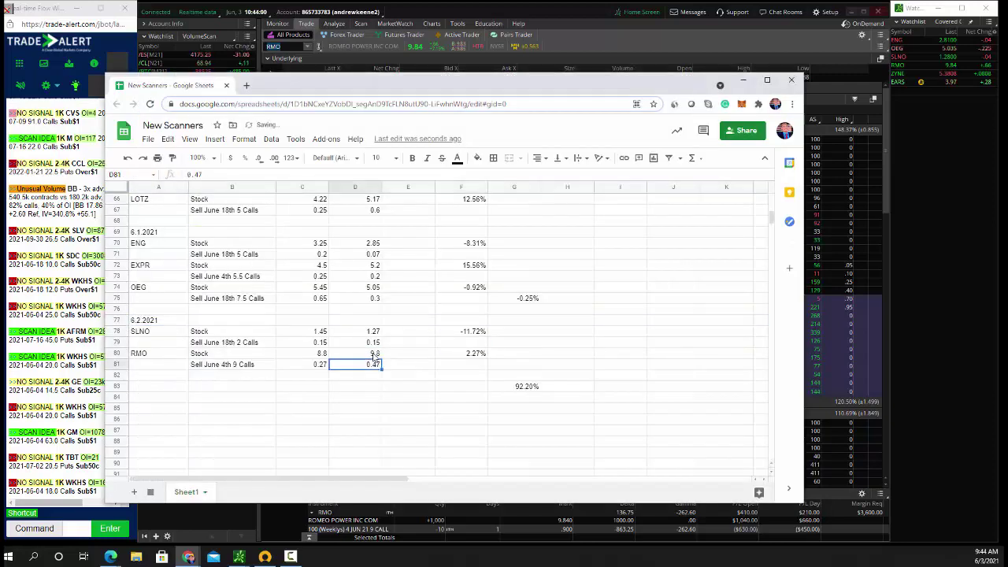
key(Return)
text(0.87)
key(Tab)
Step: Edit the RMO return formula in F80 to give 4.55%
key(Tab)
key(Up)
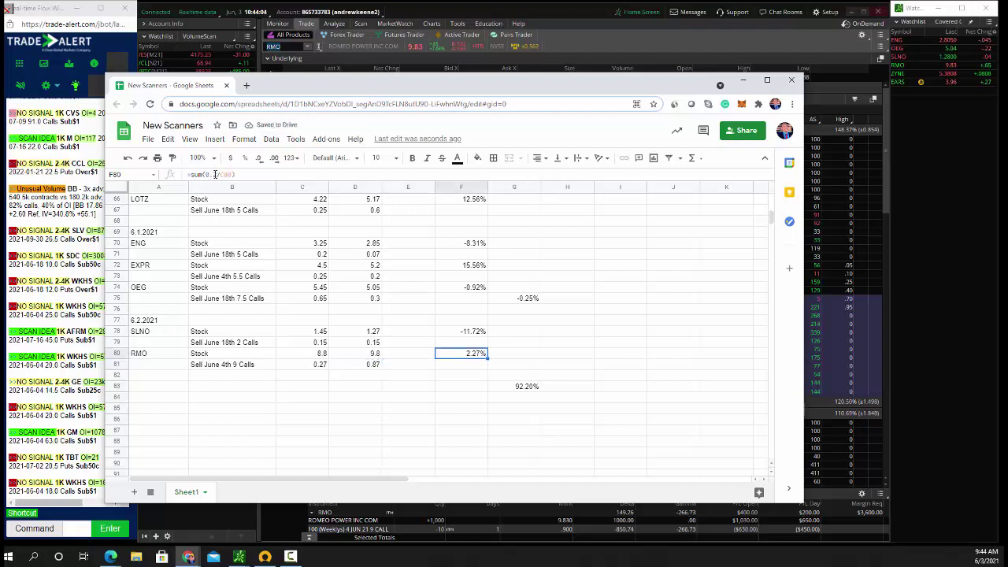
key(F2)
key(Return)
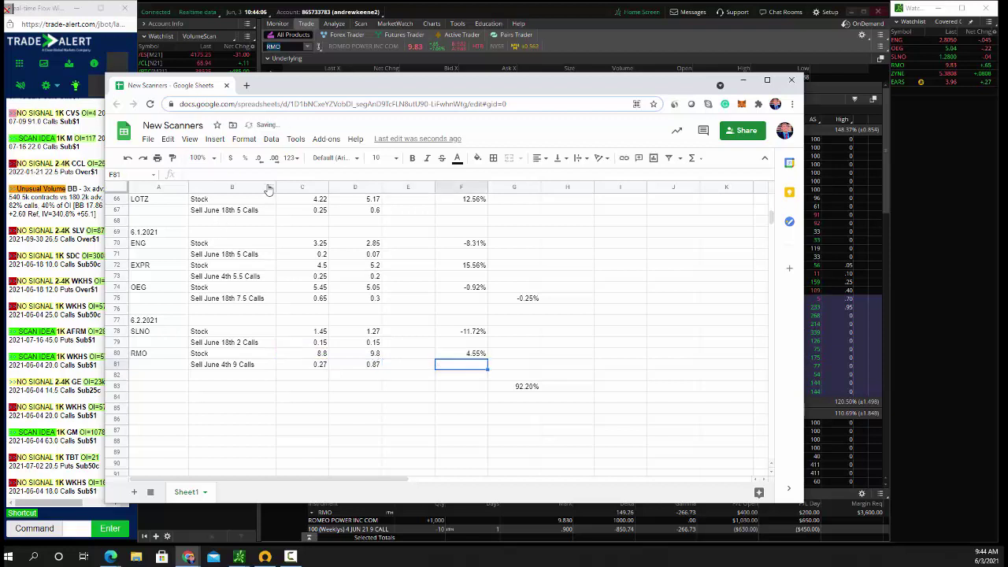
Step: Copy the 6.2.2021 trade block A77:F81 to A84 and set the copy's date to 6.3.2021
drag(486, 95, 520, 53)
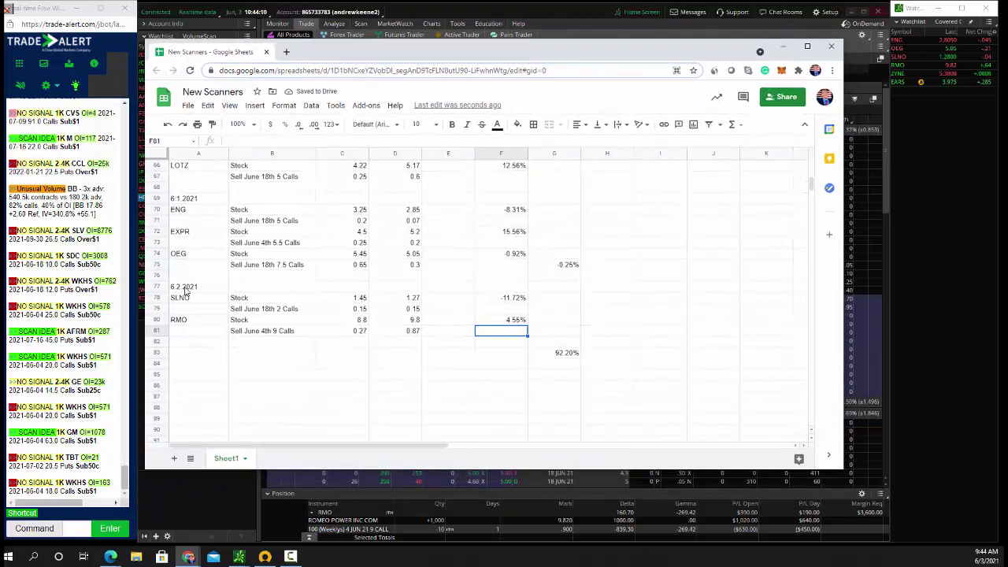
drag(186, 288, 504, 332)
key(ctrl+c)
click(211, 365)
key(ctrl+v)
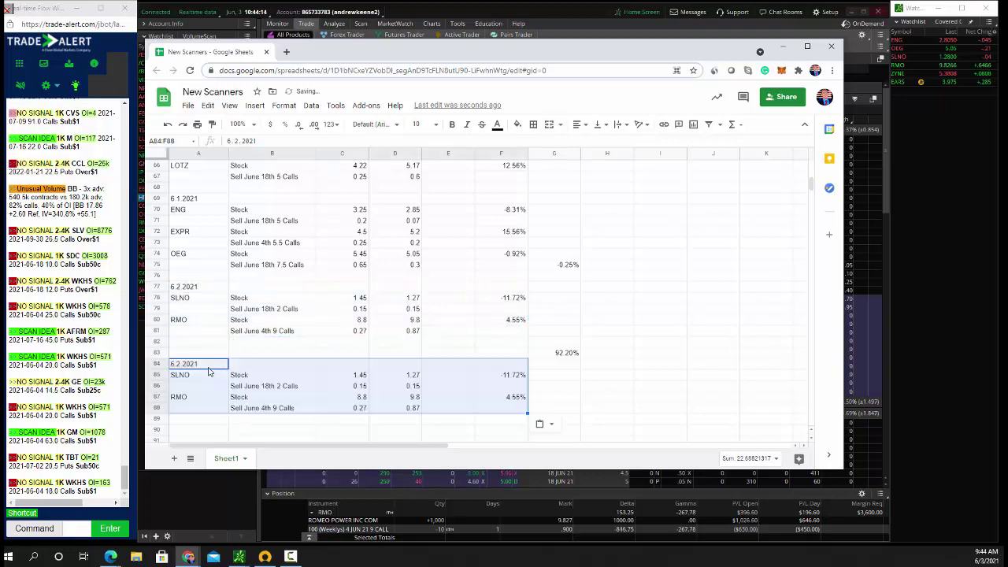
click(202, 367)
text(6.3.2021)
key(Return)
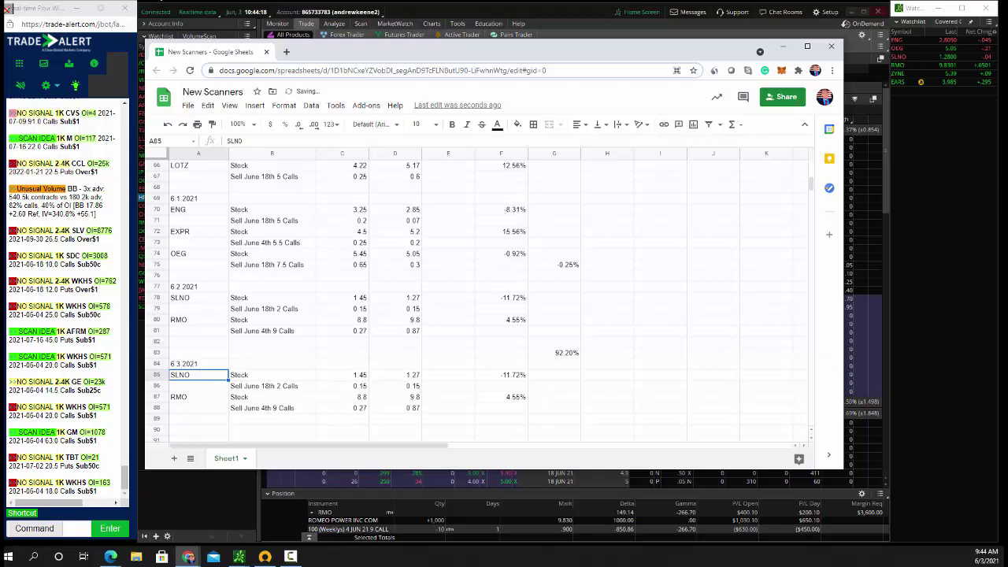
Step: Switch to the trading platform, load the WW option chain and collapse its 4 JUN and 18 JUN expirations
drag(391, 52, 347, 52)
click(392, 17)
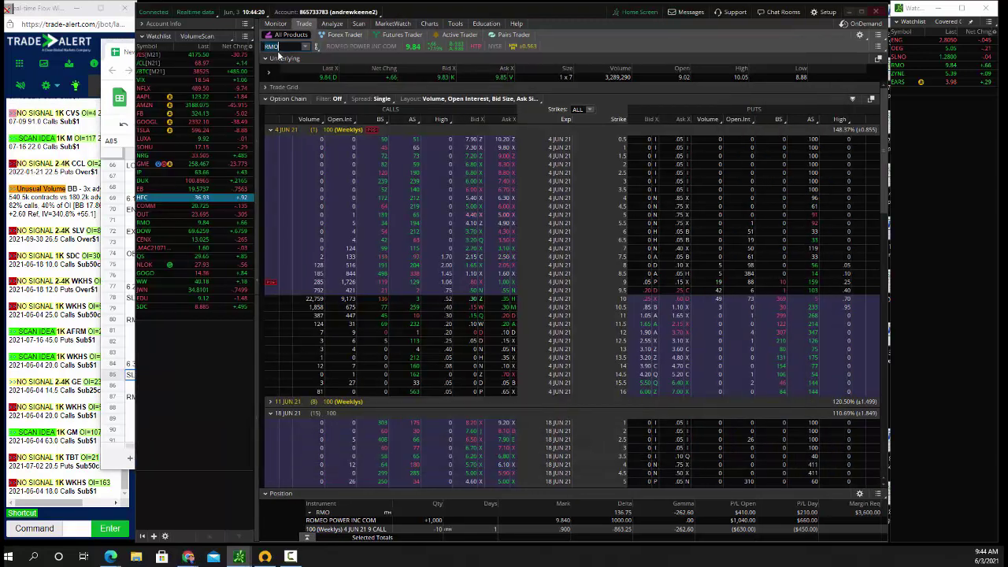
click(274, 48)
text(WW)
key(Return)
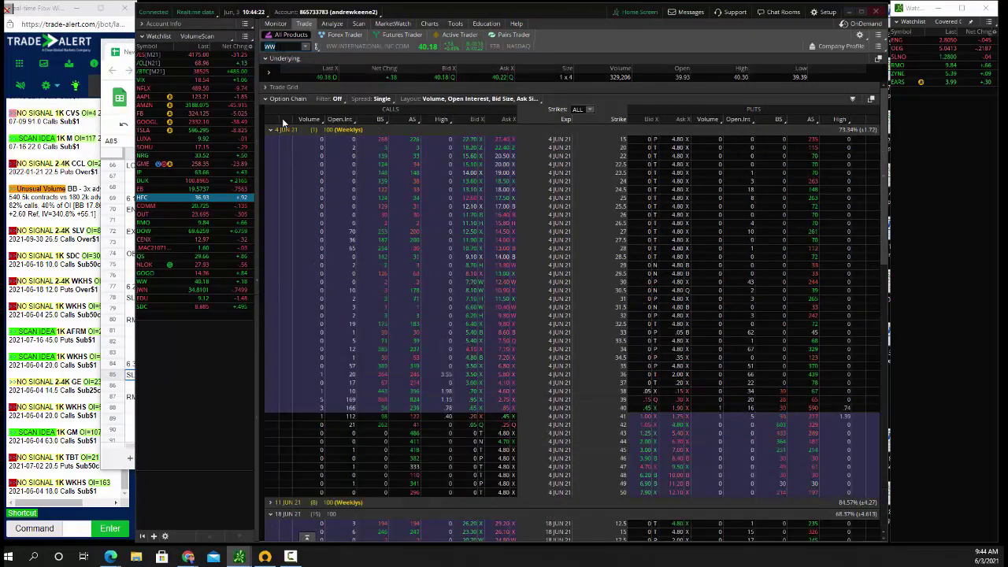
click(284, 127)
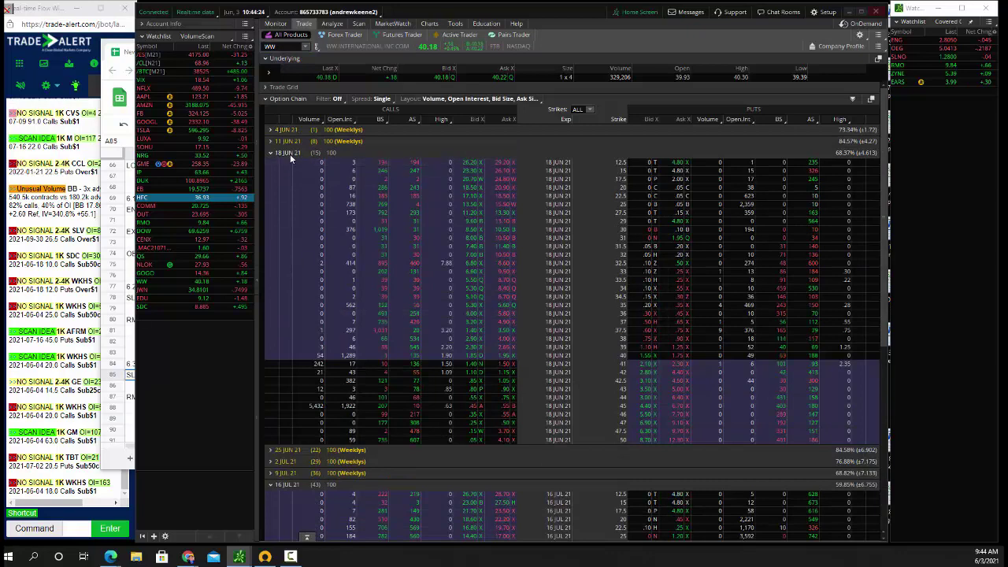
click(292, 153)
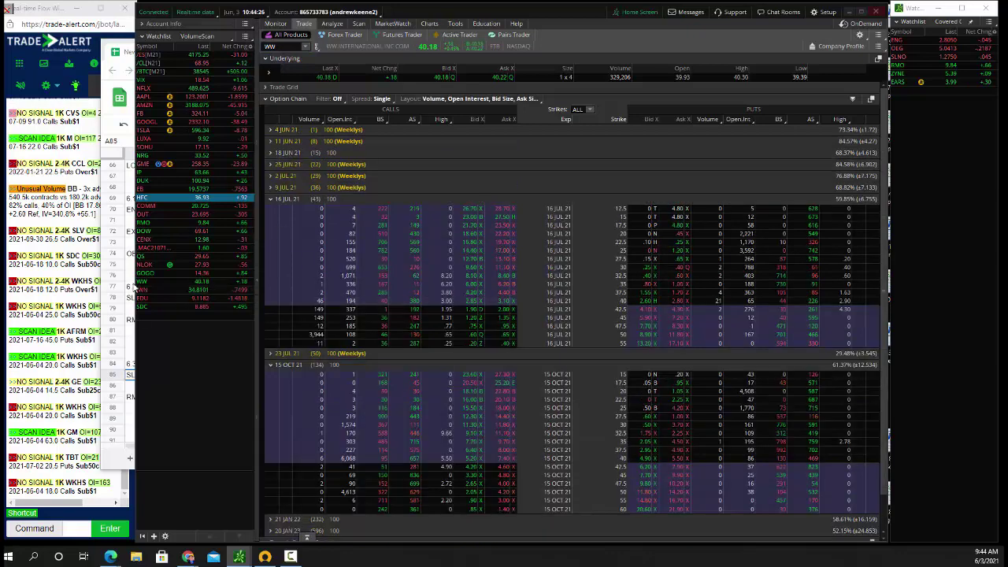
Step: Return to the New Scanners spreadsheet and replace the first ticker in the 6.3.2021 block, cell A85, with EARS
click(131, 278)
drag(436, 56, 464, 55)
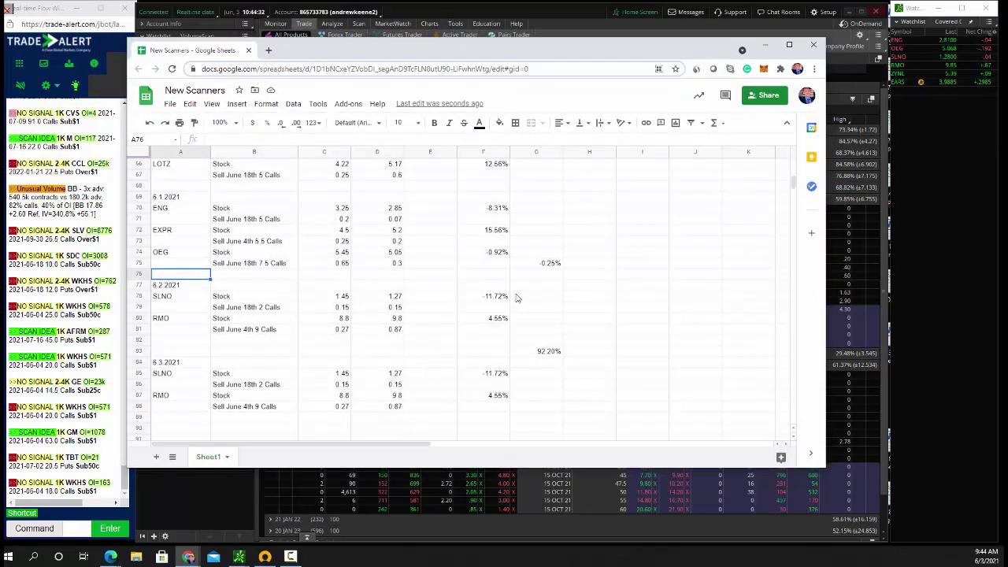
click(176, 376)
text(EARS)
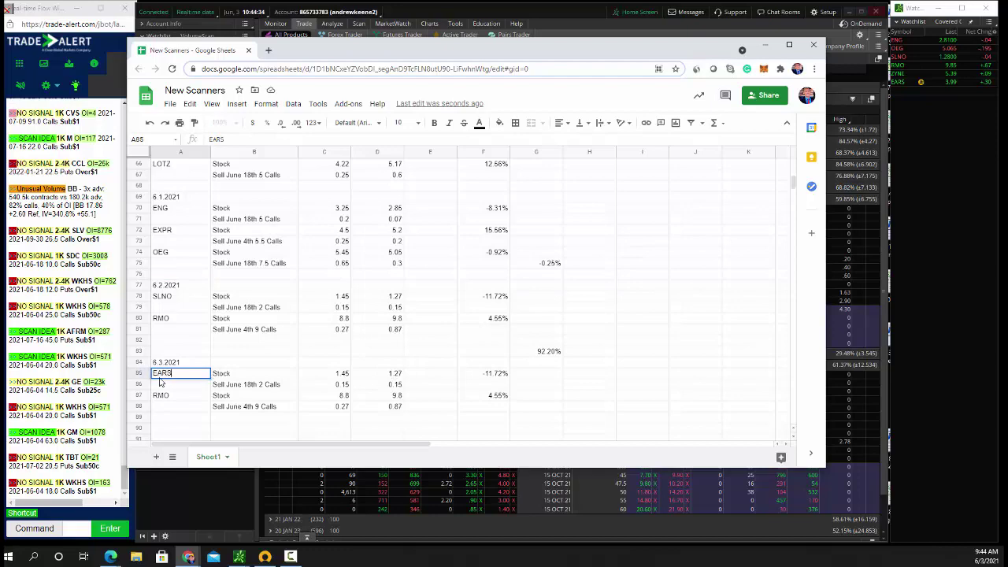
key(Tab)
key(Tab)
key(Tab)
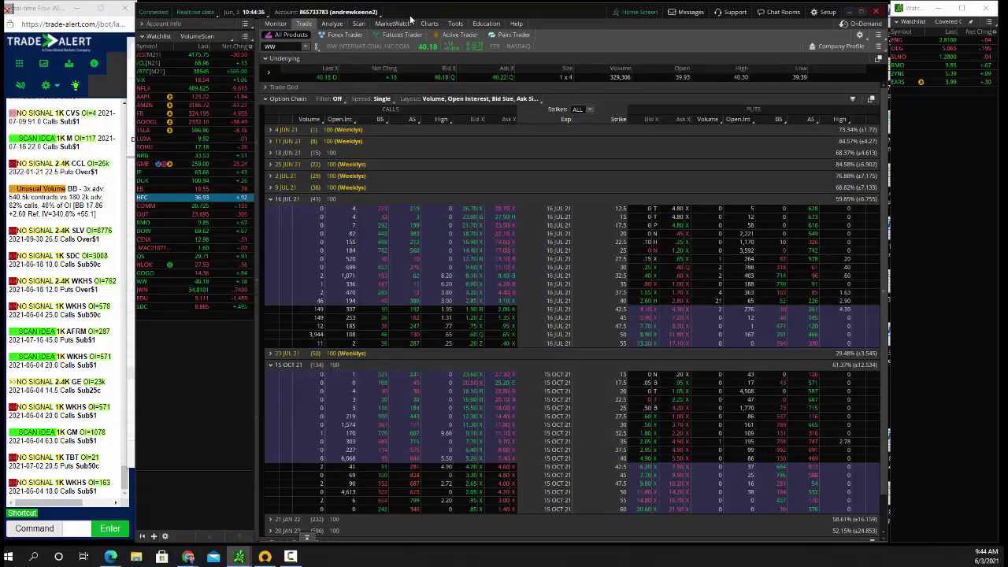
Step: Switch to the trading platform's activity and positions view and expand today's filled orders to check the EARS fills
click(419, 12)
click(277, 26)
click(292, 71)
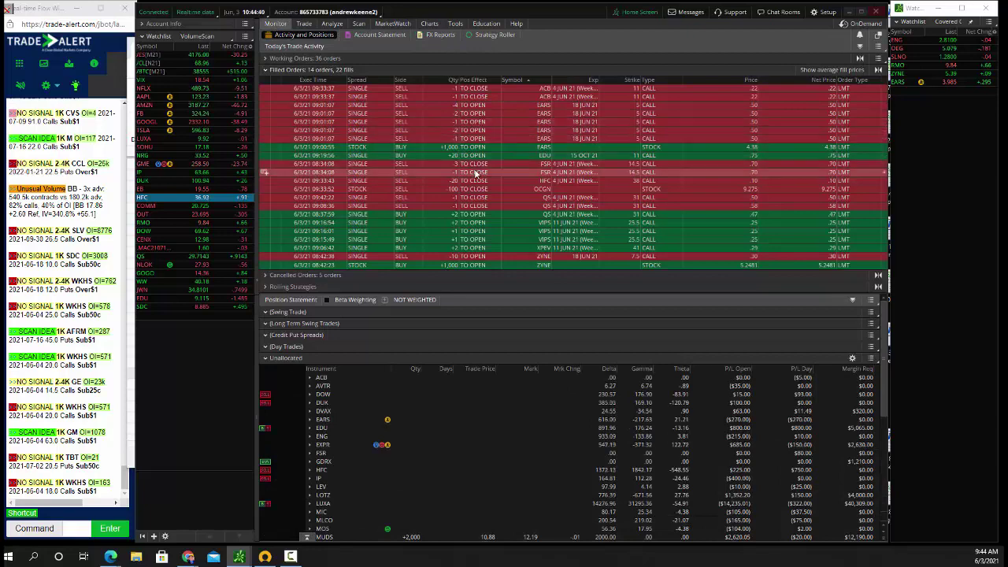
Step: In the New Scanners spreadsheet, set the EARS stock prices to 4.38 in C85 and 4 in D85
click(131, 342)
click(327, 374)
text(4.38)
key(Tab)
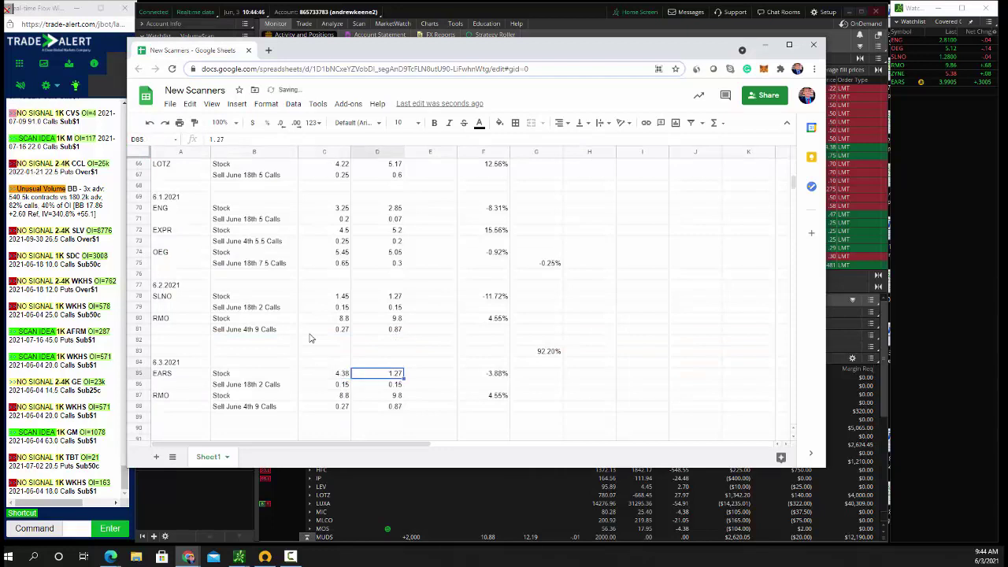
text(4)
key(Return)
Step: Change the EARS option description in B86 to Sell June 18th 5 Calls
key(Left)
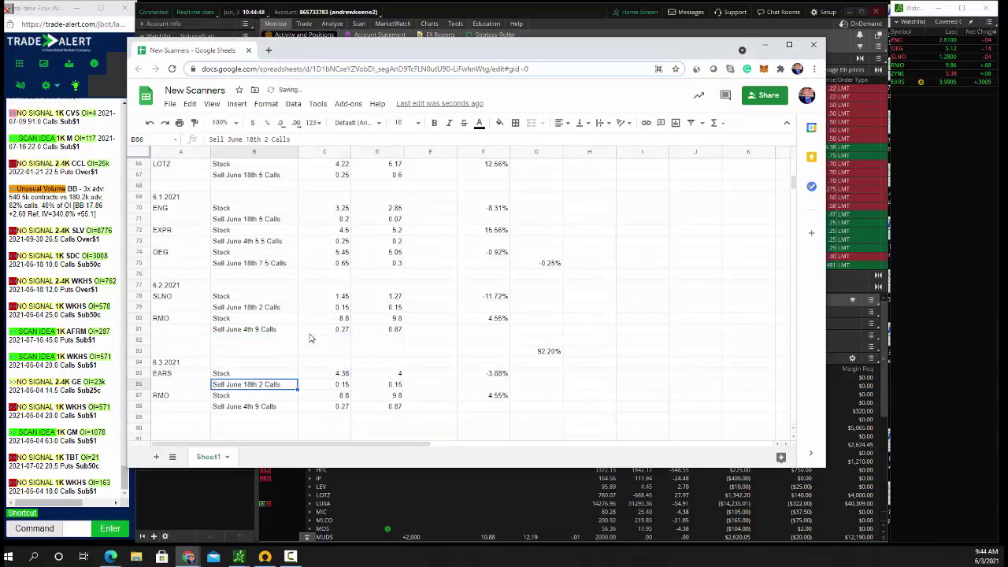
text(s)
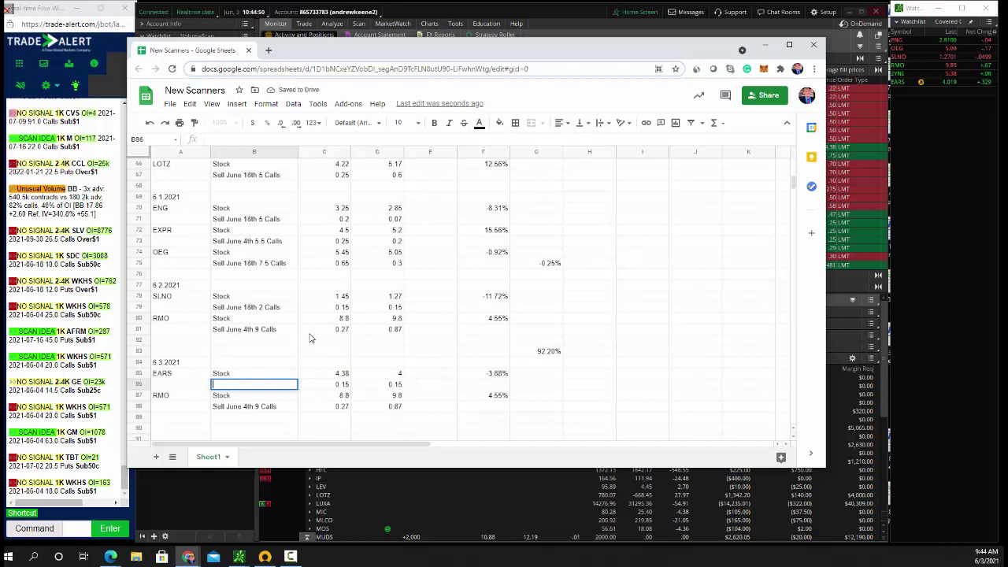
text(Sell Jun)
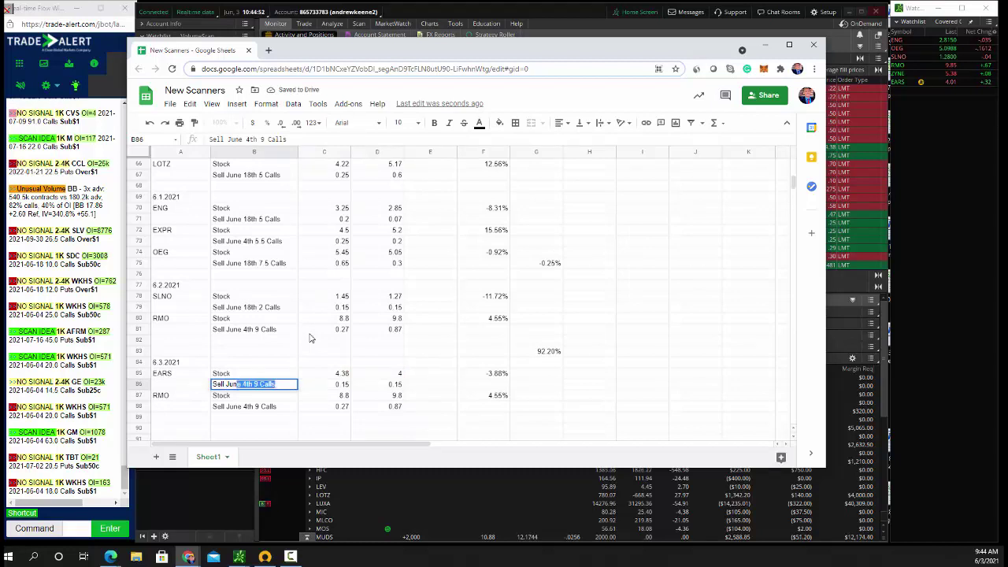
text(e 18th )
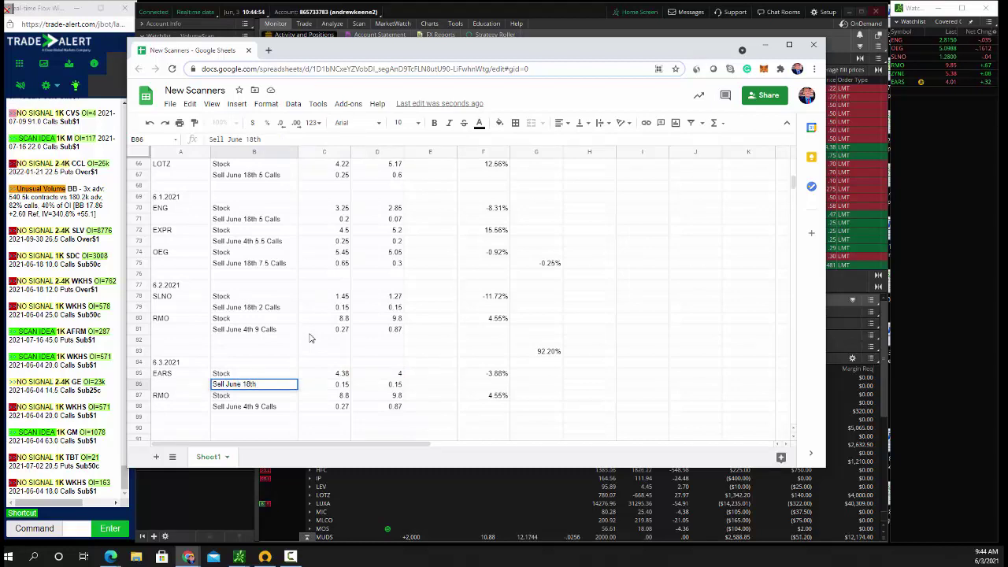
text(5 Calls)
key(Tab)
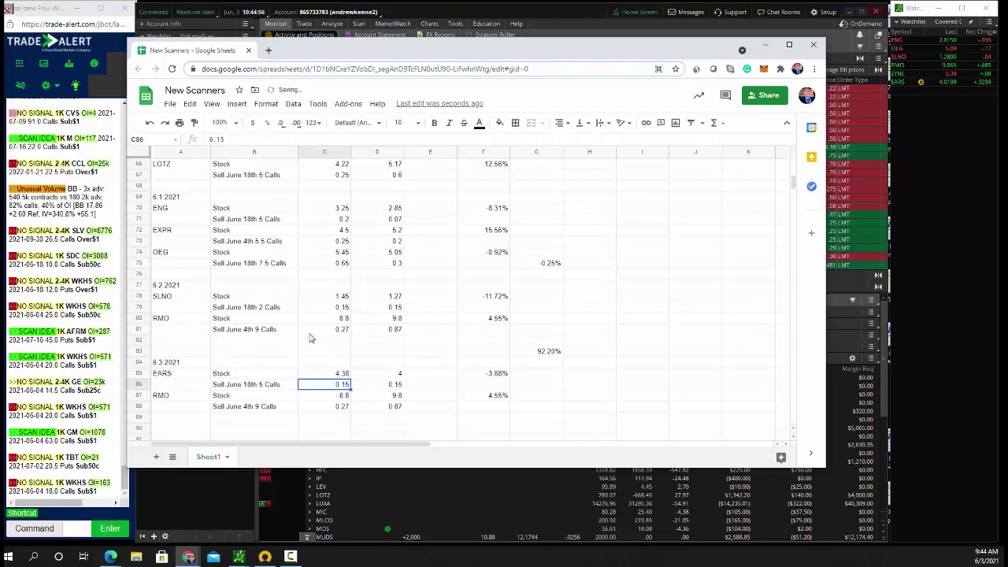
Step: Set both EARS call prices in C86 and D86 to 0.5, and the stock price in D85 to 4.38
text(.5)
key(Tab)
text(.5)
key(Up)
text(4.38)
key(Return)
Step: Replace the second ticker in the 6.3.2021 block, cell A87, with ZYNE and move to its stock entry price
key(Left)
key(Left)
key(Left)
key(Down)
text(ZYNE)
key(Tab)
key(Tab)
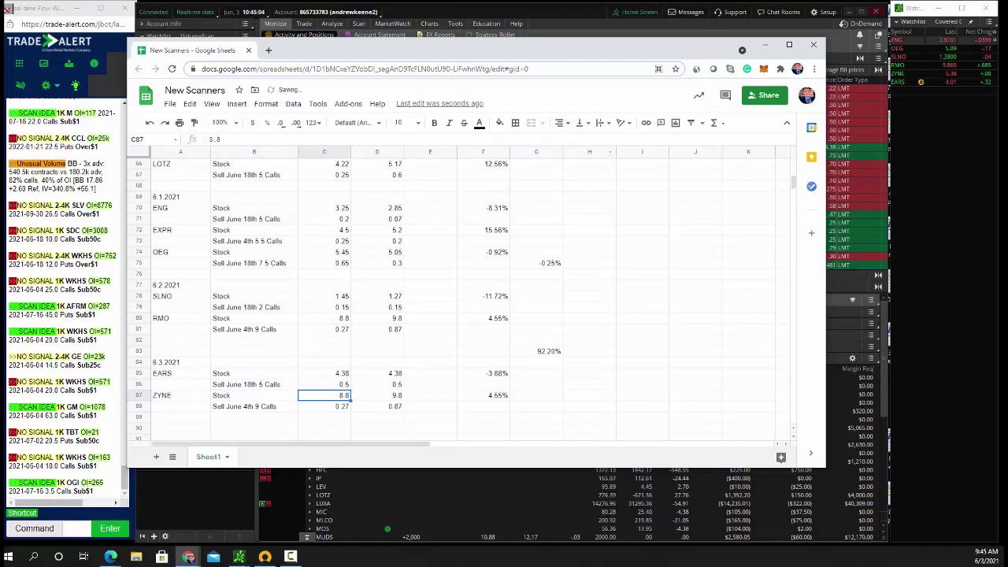
Step: Switch to the trading platform, load the OGI option chain and expand its 18 JUN 21 expiration
click(884, 300)
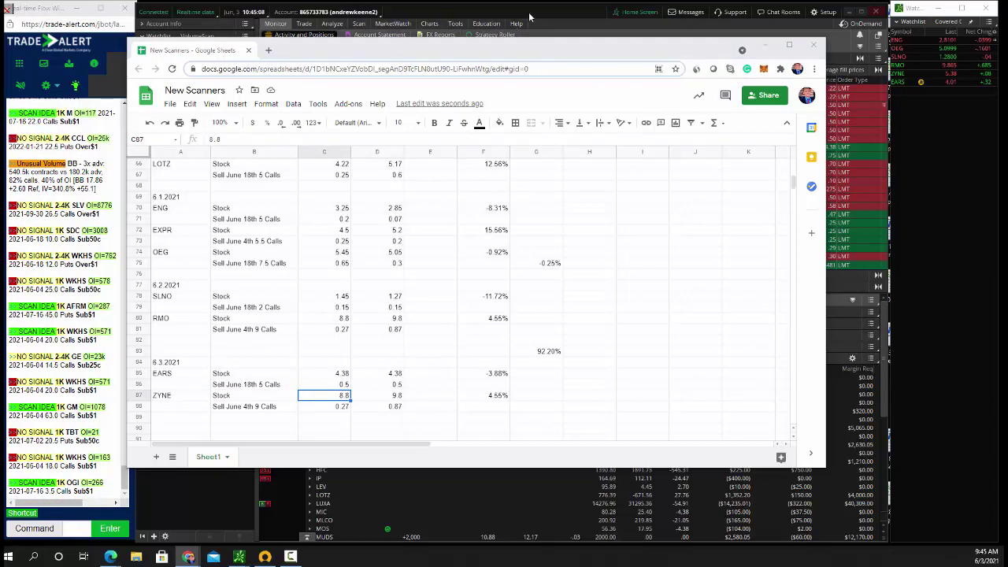
click(291, 25)
click(303, 23)
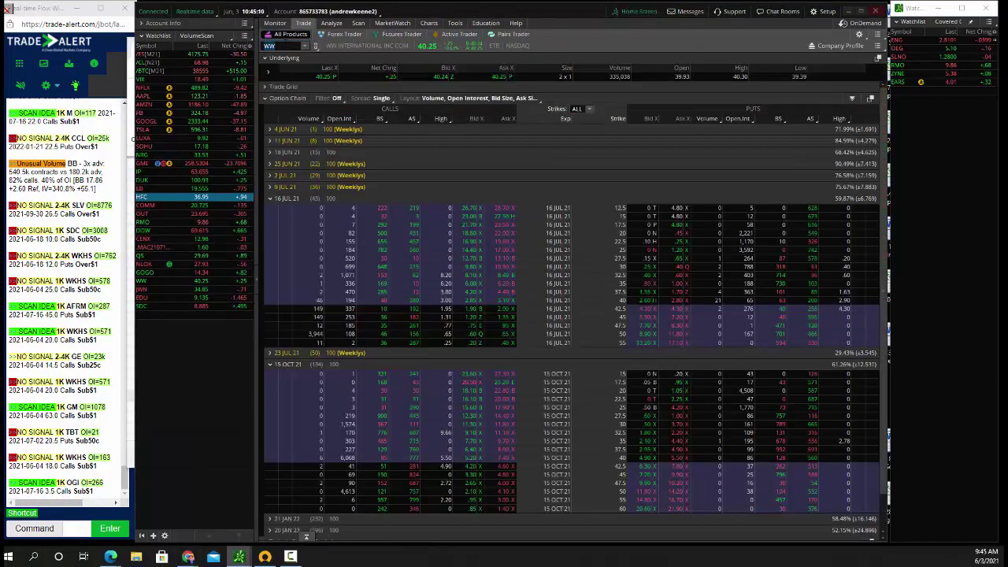
text(OGI)
key(Return)
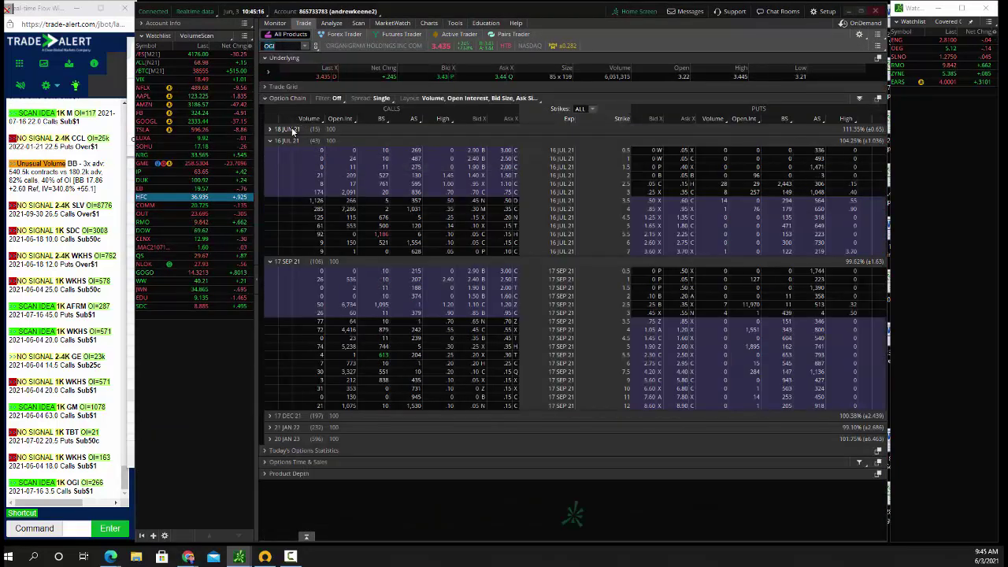
click(291, 130)
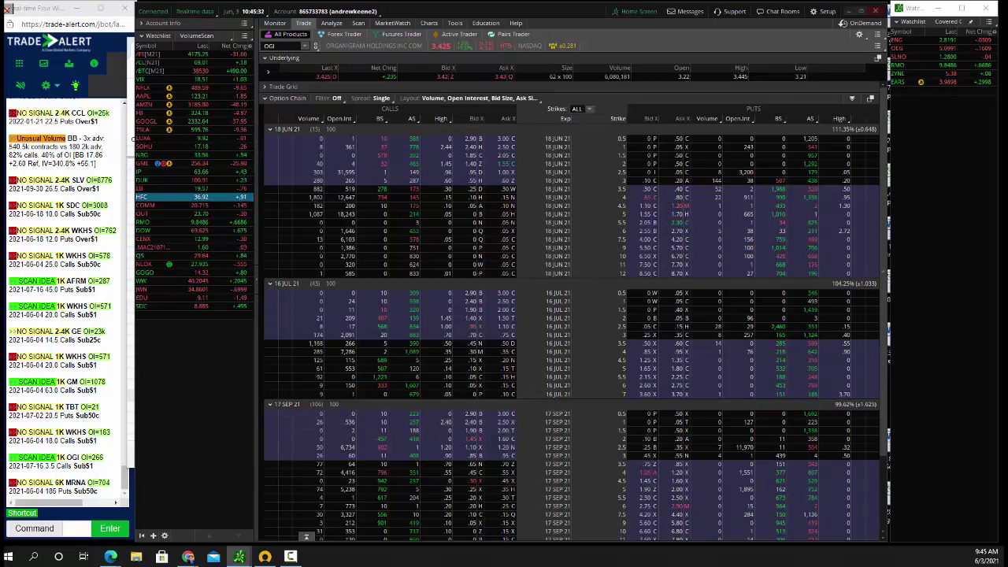
Step: Open the OGI chart enlarged to a single view, reset it to recent price action, and return to the OGI option chain
click(429, 23)
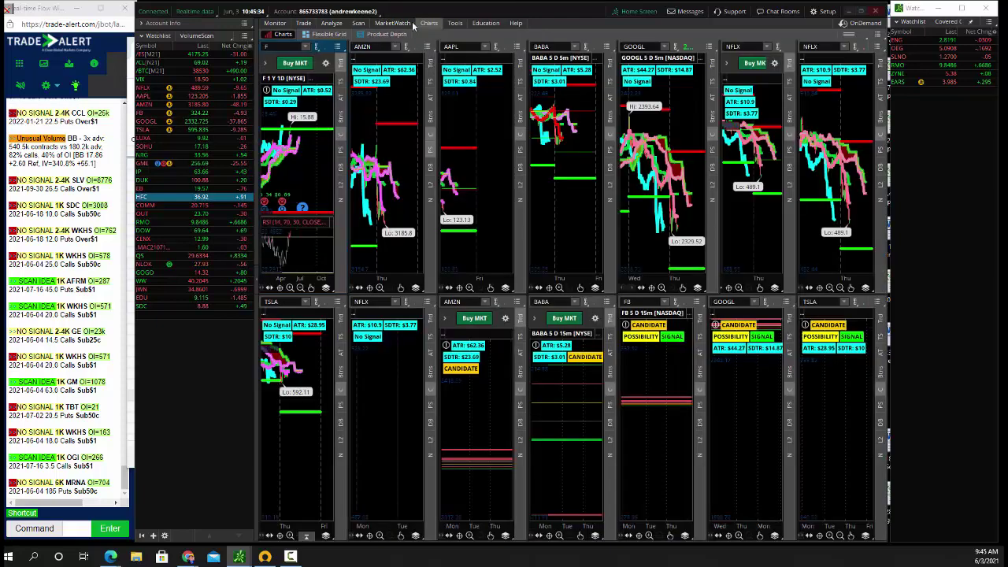
text(OGI)
key(Return)
click(338, 50)
click(351, 193)
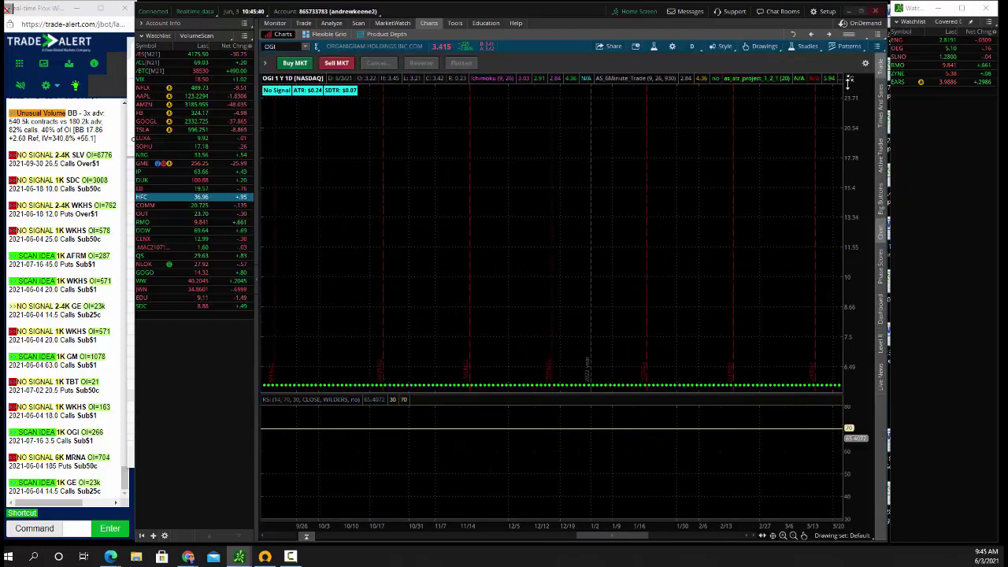
click(850, 78)
click(817, 101)
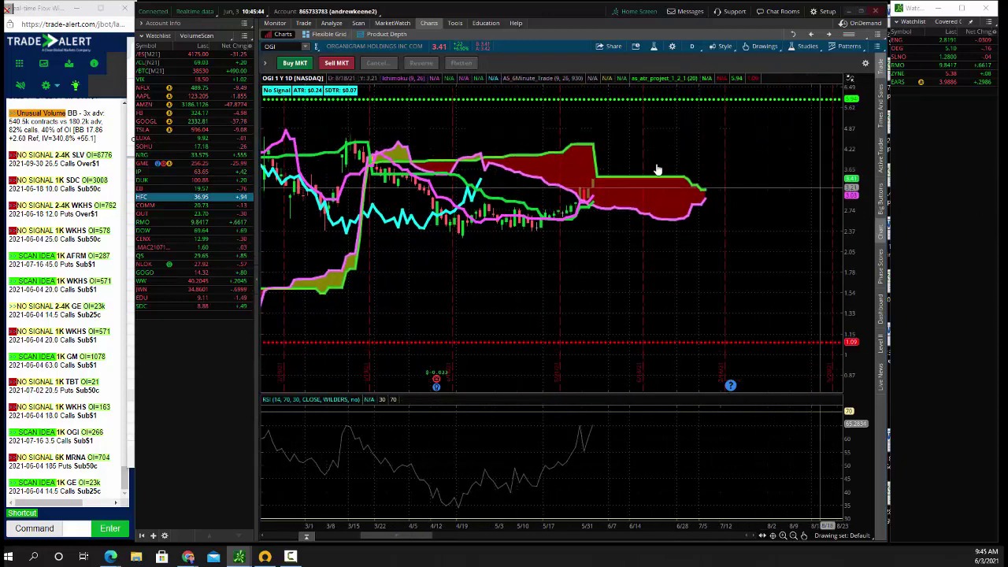
click(304, 23)
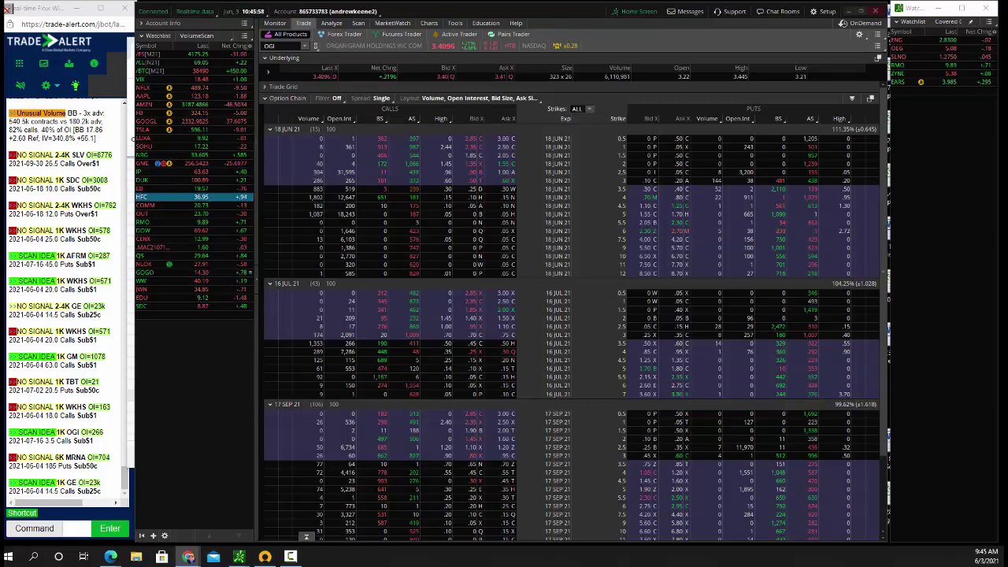
Step: Switch to the New Scanners spreadsheet and move the overall percentage total from G83 to G93
click(131, 297)
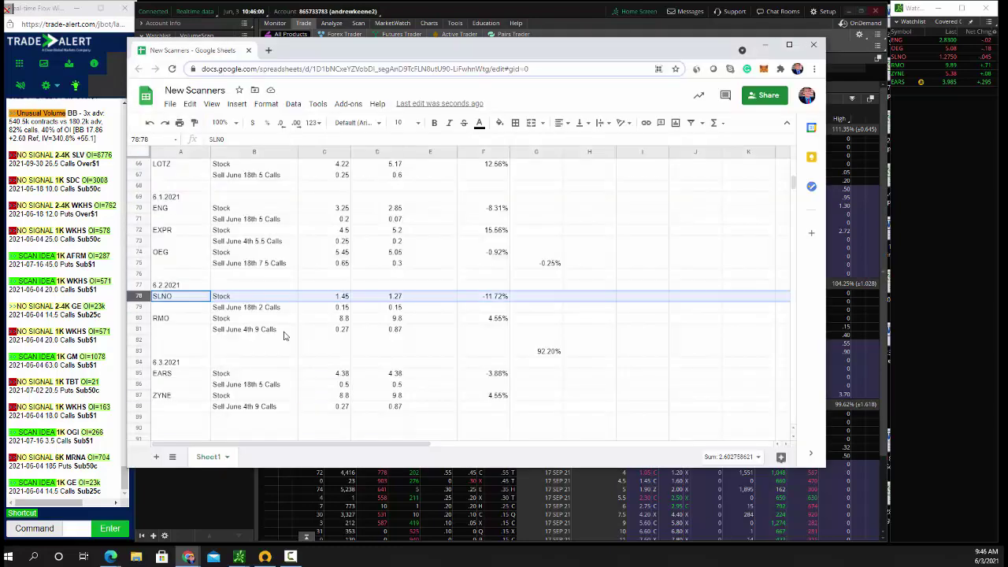
scroll(284, 335, down, 1)
click(341, 374)
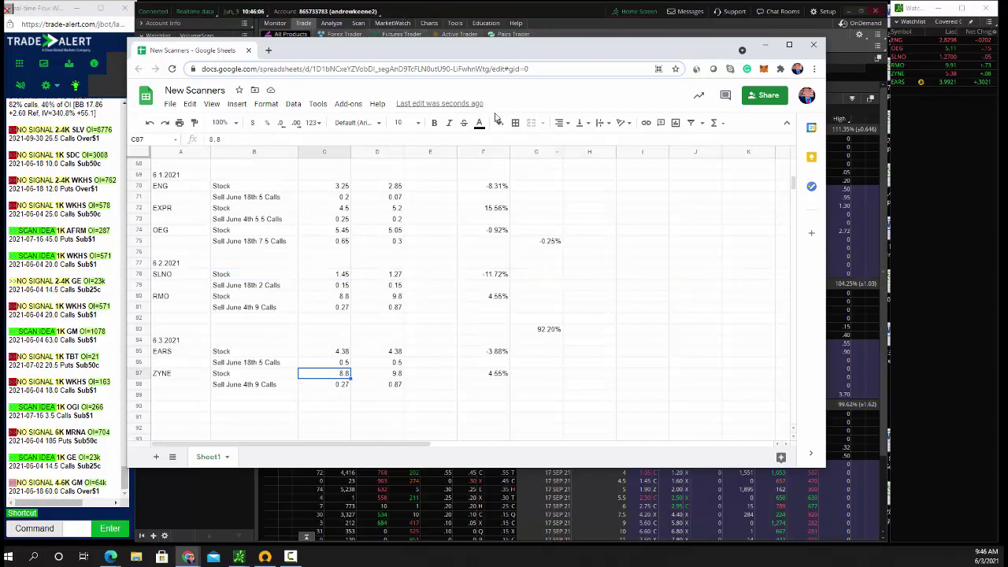
click(549, 329)
key(ctrl+c)
key(Down)
key(Down)
key(Down)
key(Down)
key(Down)
key(Down)
key(Down)
key(Down)
key(Down)
key(Down)
key(ctrl+v)
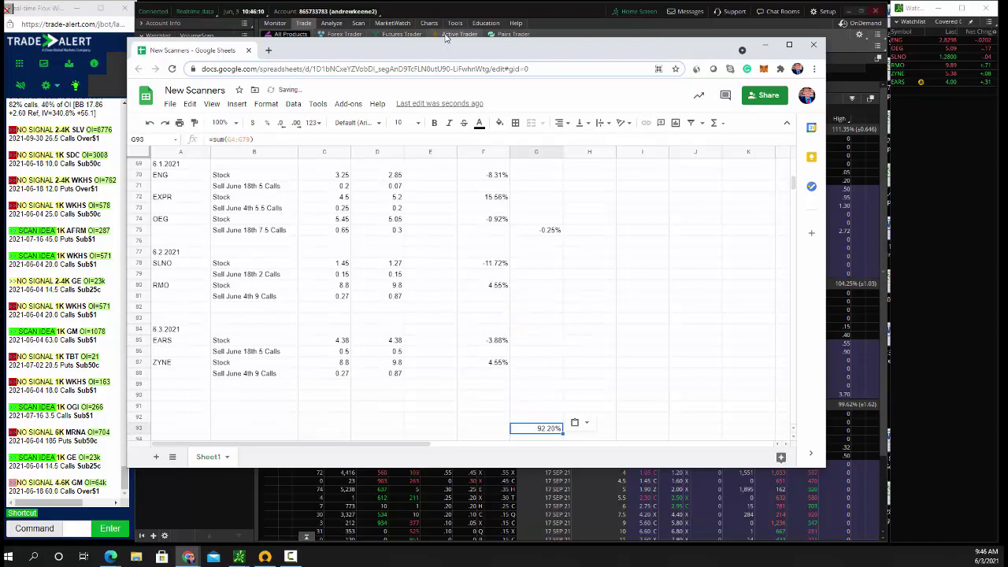
Step: Switch to the trading platform, load the ZYNE option chain and check today's filled orders for its trade prices
click(358, 28)
click(277, 48)
text(OG)
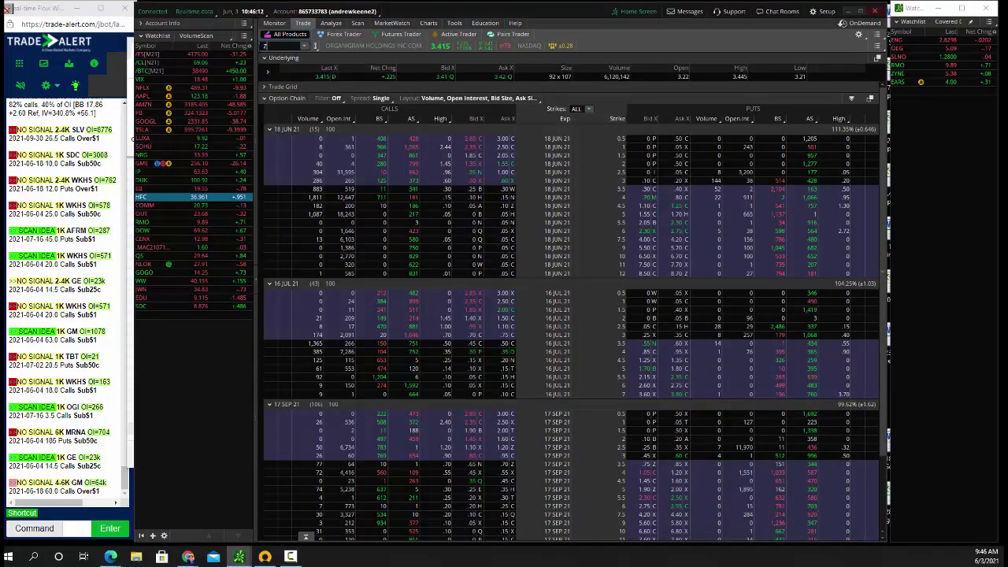
text(NE)
key(Return)
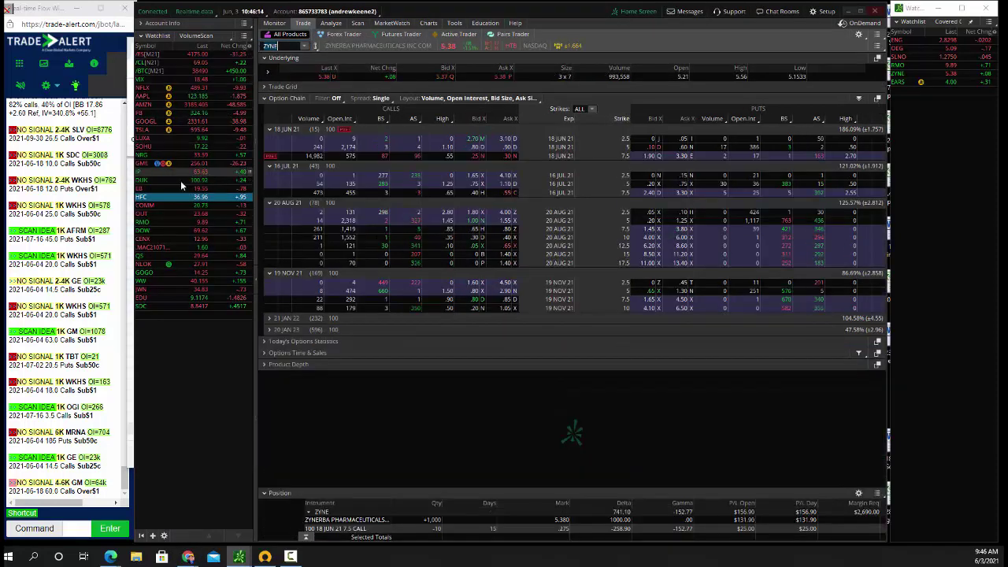
click(274, 23)
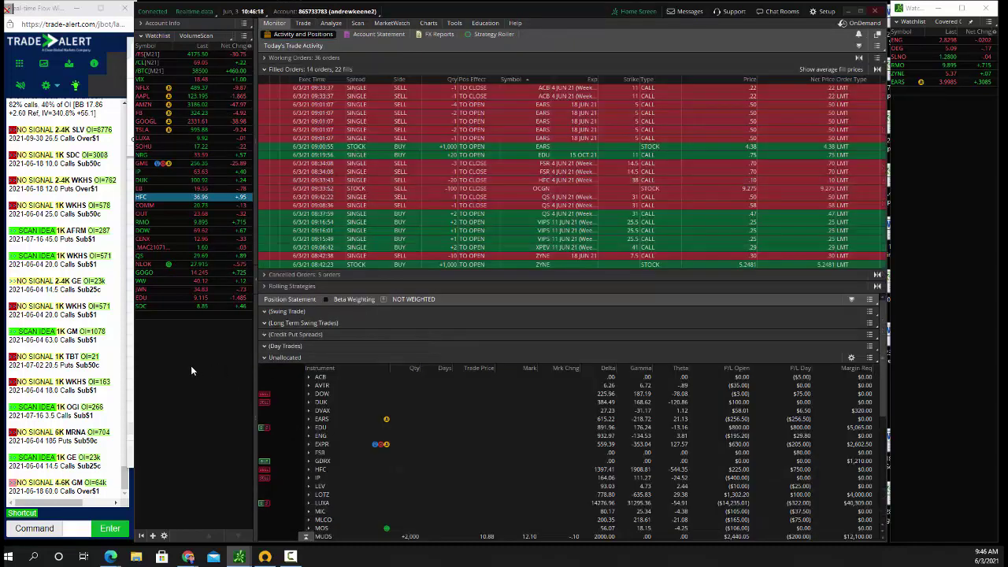
Step: Return to the New Scanners spreadsheet and set both ZYNE stock prices, C87 and D87, to 5.25
click(132, 377)
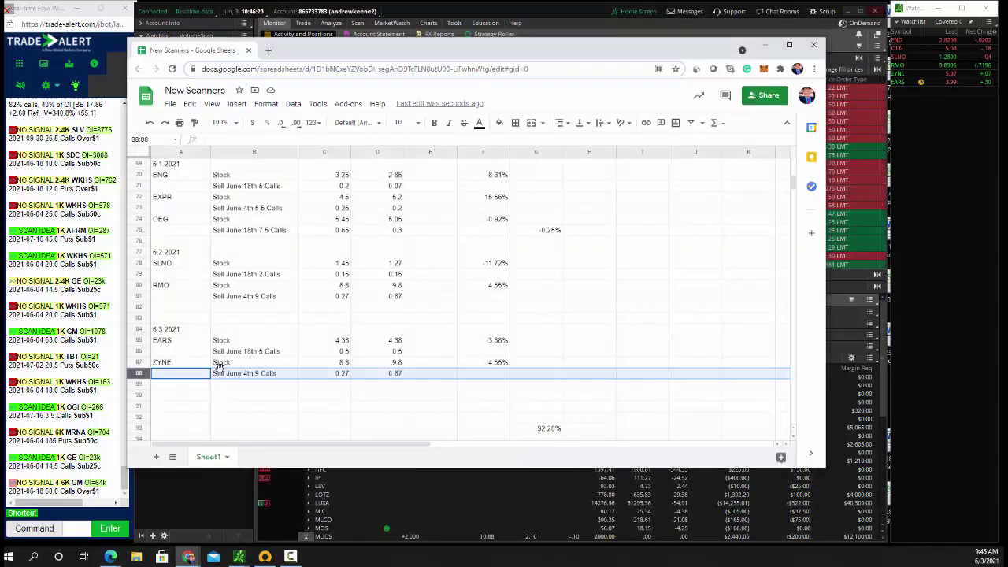
click(342, 364)
text(5.25)
key(Tab)
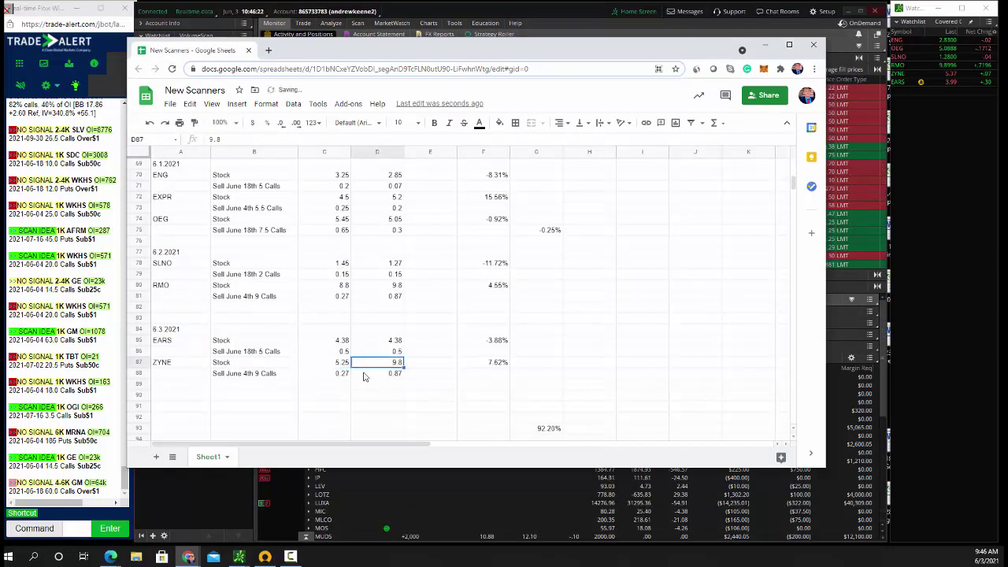
text(5.25)
key(Return)
key(Left)
key(Left)
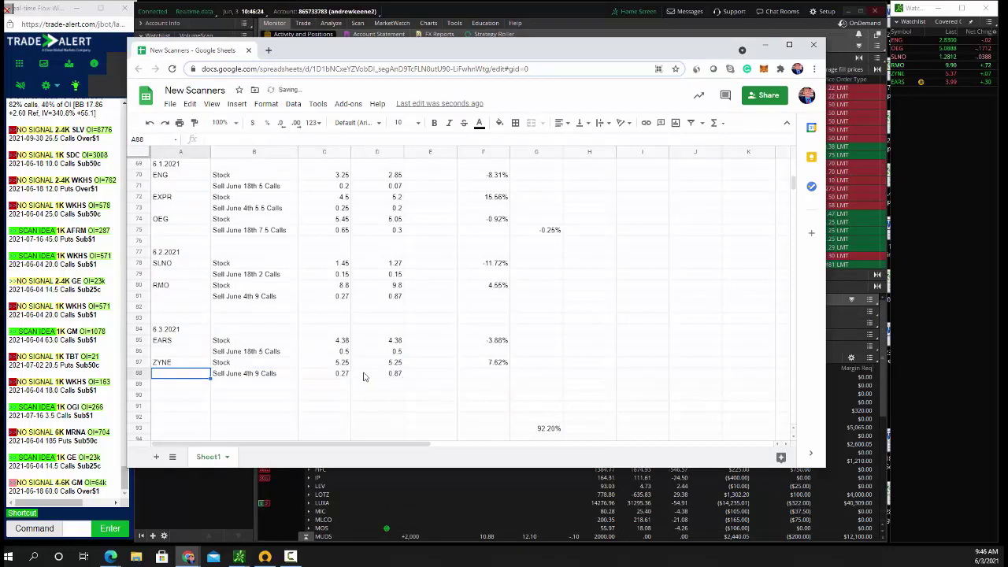
Step: Change the ZYNE option description in B88 to Sell June 18th 7.5 Calls
key(Right)
text(Sell J)
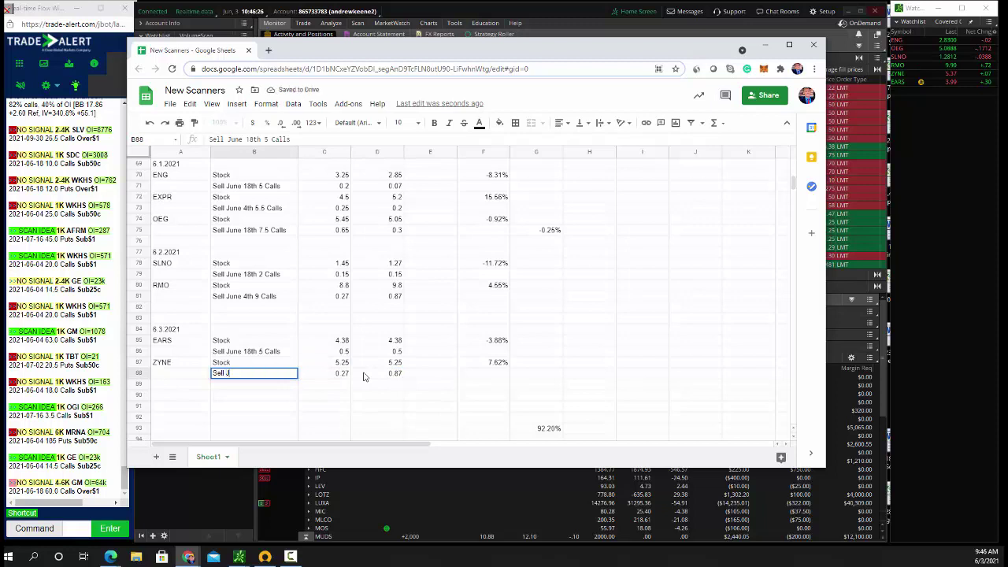
text(une 18th 7.5 Calls)
key(Tab)
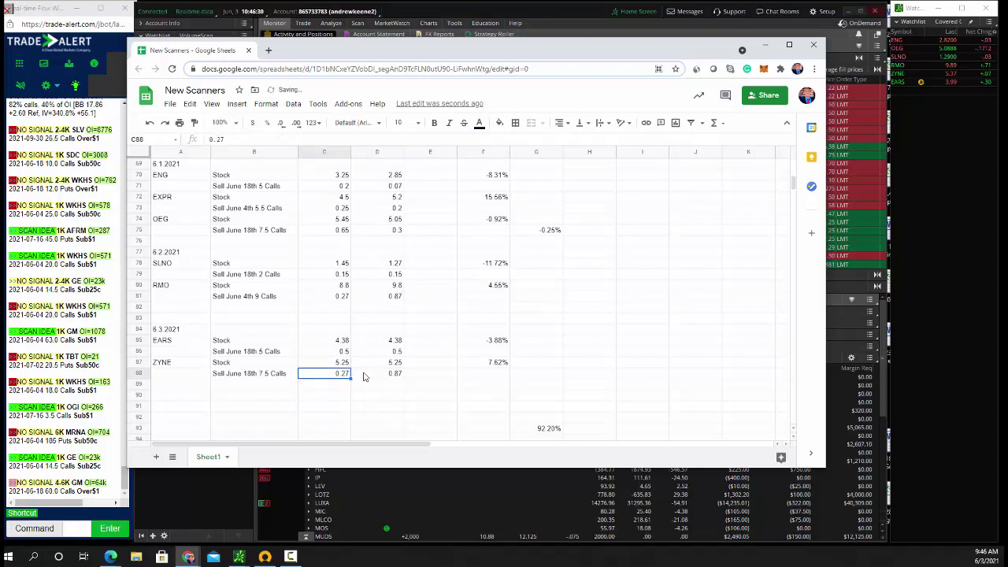
Step: Set both ZYNE call prices, C88 and D88, to 0.3
text(0.3)
key(Tab)
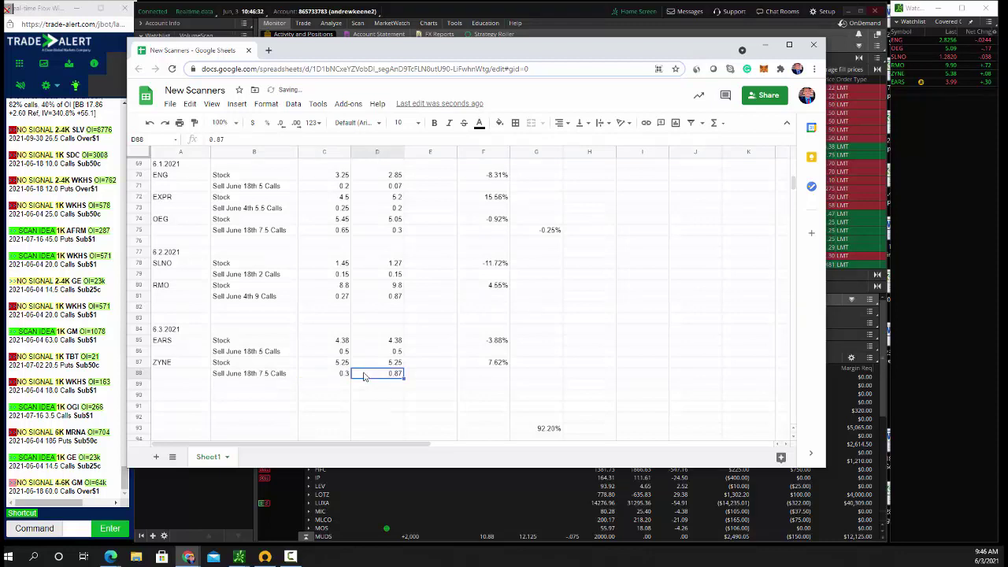
text(0.3)
key(Tab)
key(Tab)
key(Tab)
key(Up)
key(Left)
key(Up)
key(Up)
key(Up)
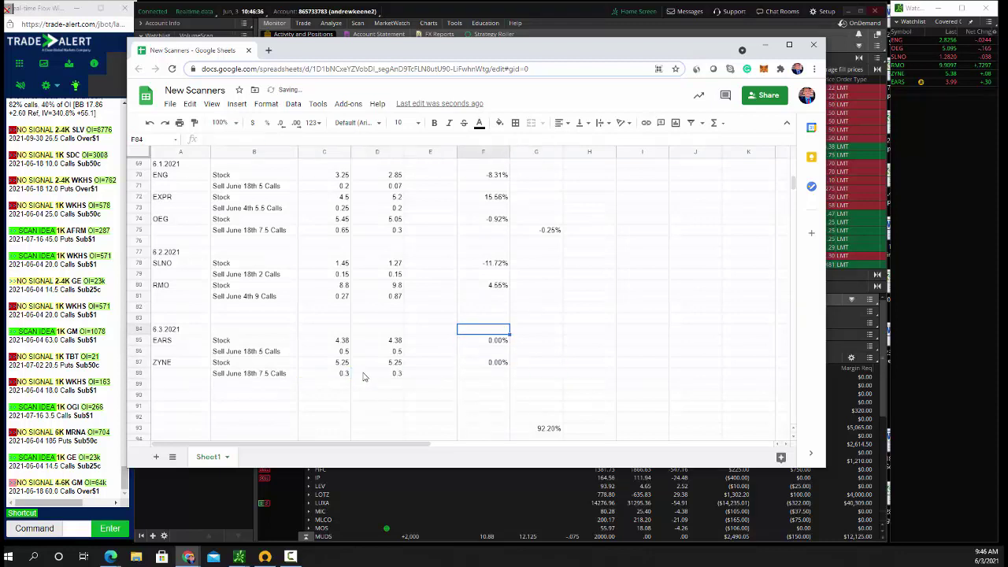
Step: Review the earlier logged trades, highlighting the EXPR entry in A72:F73 and going back to the 5.14.2021 block
scroll(450, 252, up, 3)
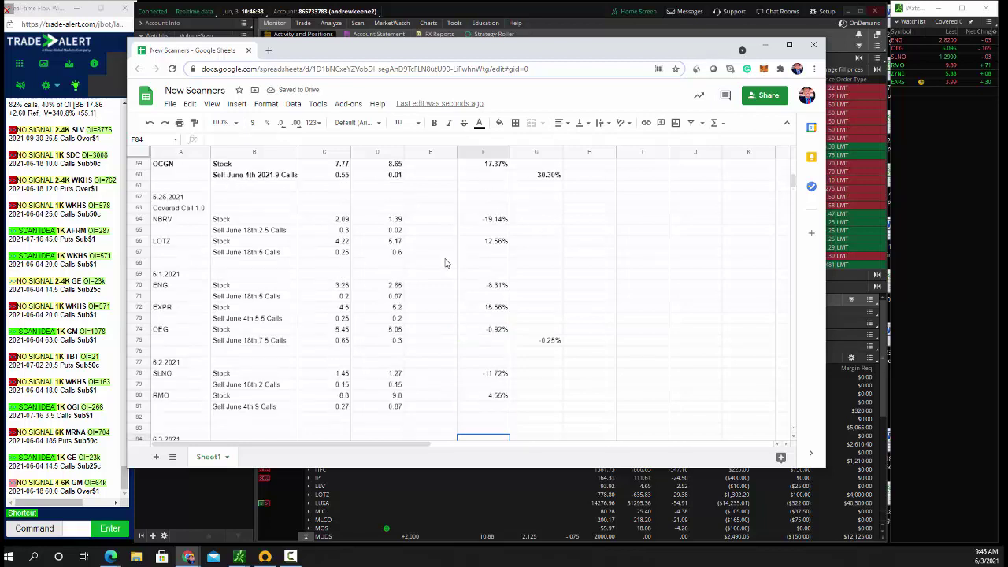
scroll(445, 262, down, 1)
scroll(441, 263, down, 1)
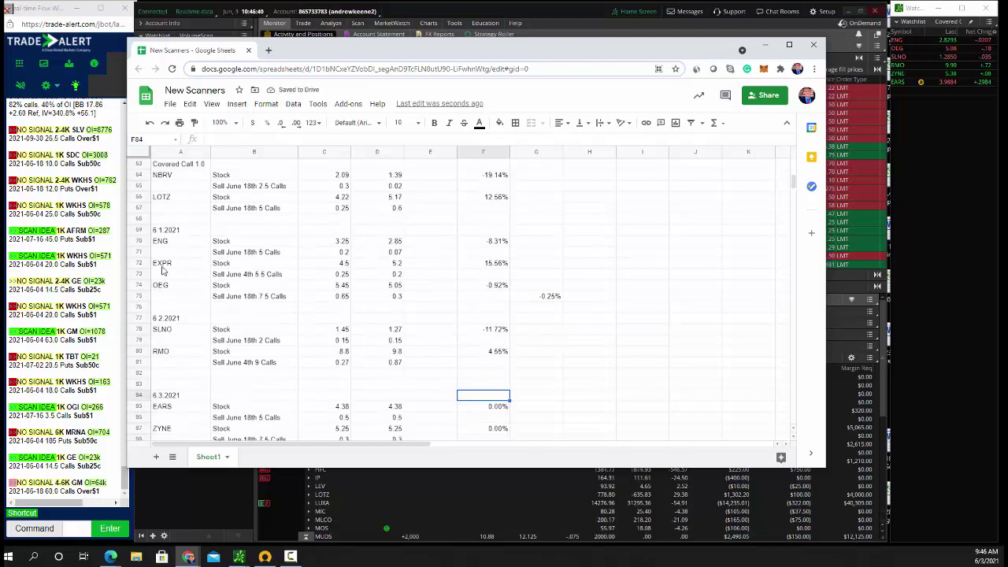
drag(163, 267, 508, 280)
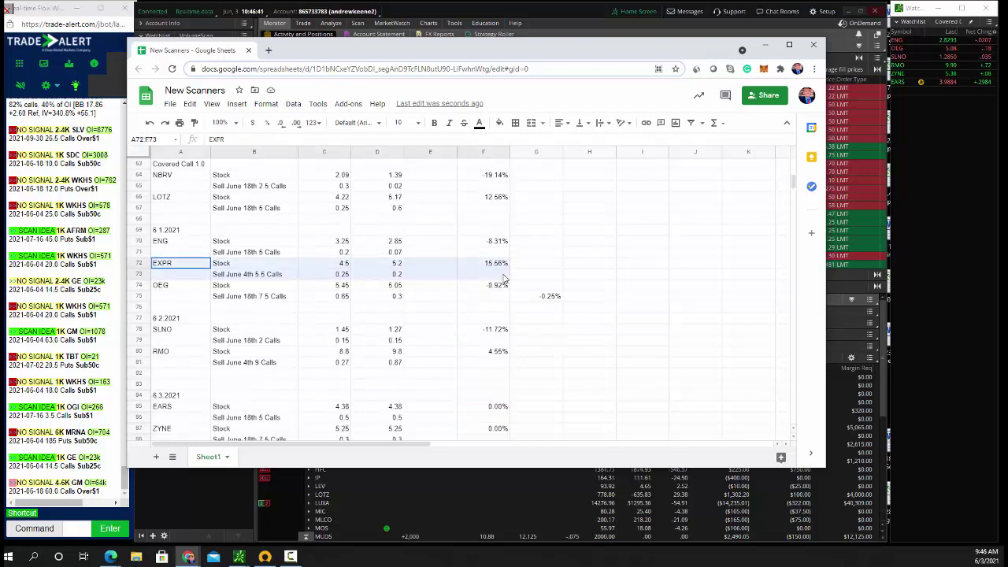
click(511, 12)
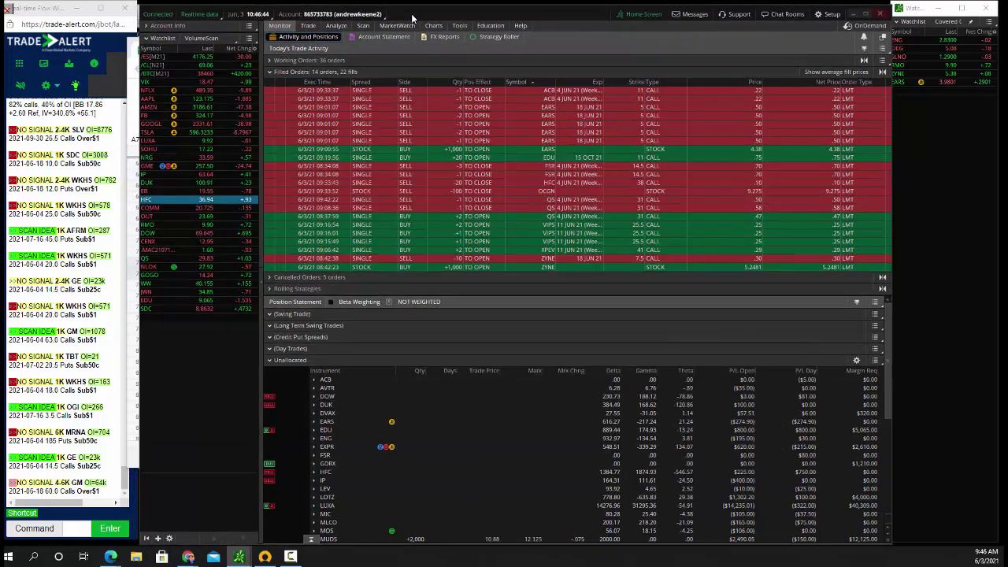
key(alt+Tab)
scroll(504, 350, down, 3)
scroll(543, 387, up, 20)
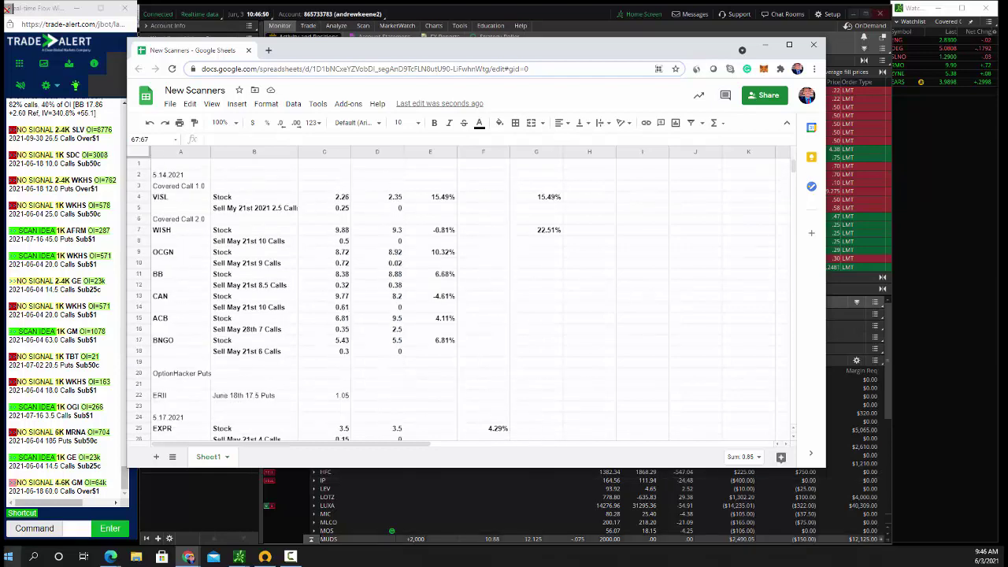
Step: Close the spreadsheet window and collapse the filled orders in the trading platform's activity and positions view
click(813, 46)
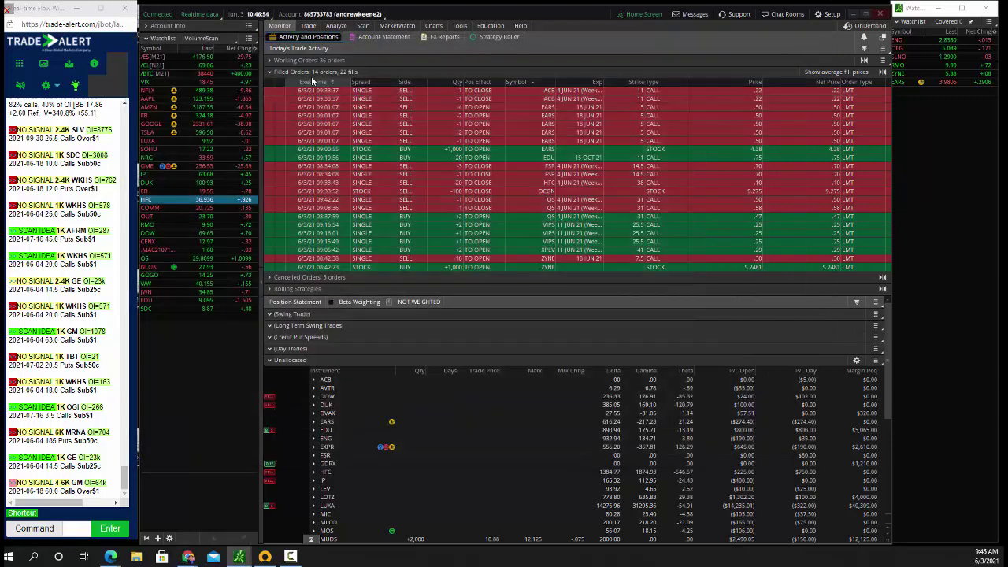
click(291, 72)
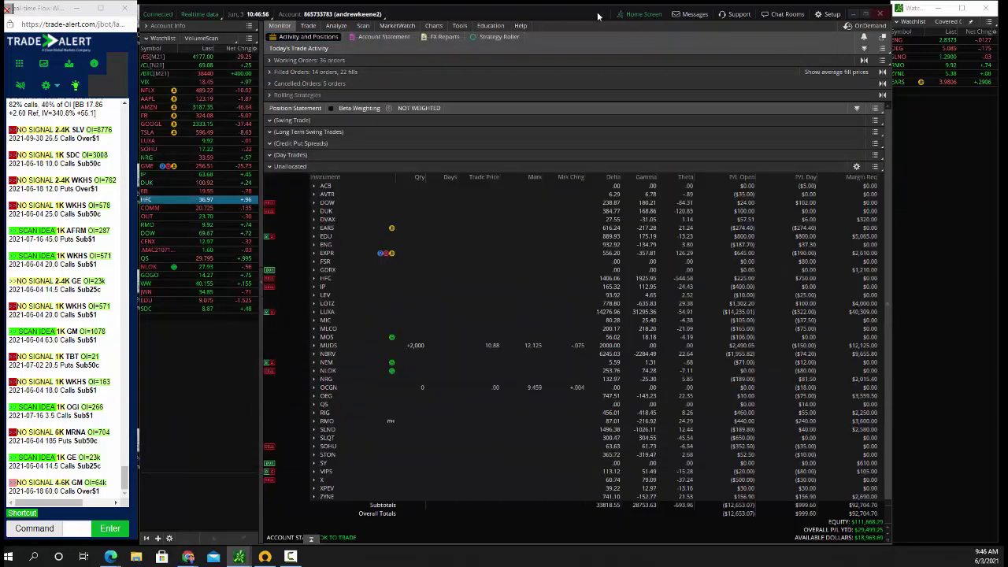
drag(598, 16, 594, 15)
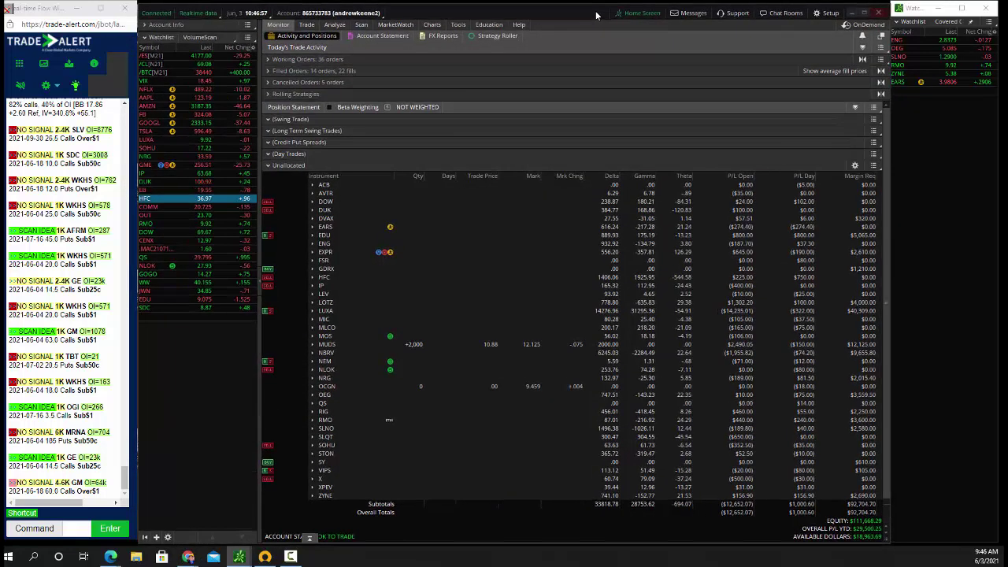
Step: Load the WW option chain, collapse its 18 JUN 21 expiration and check the position statement
click(307, 26)
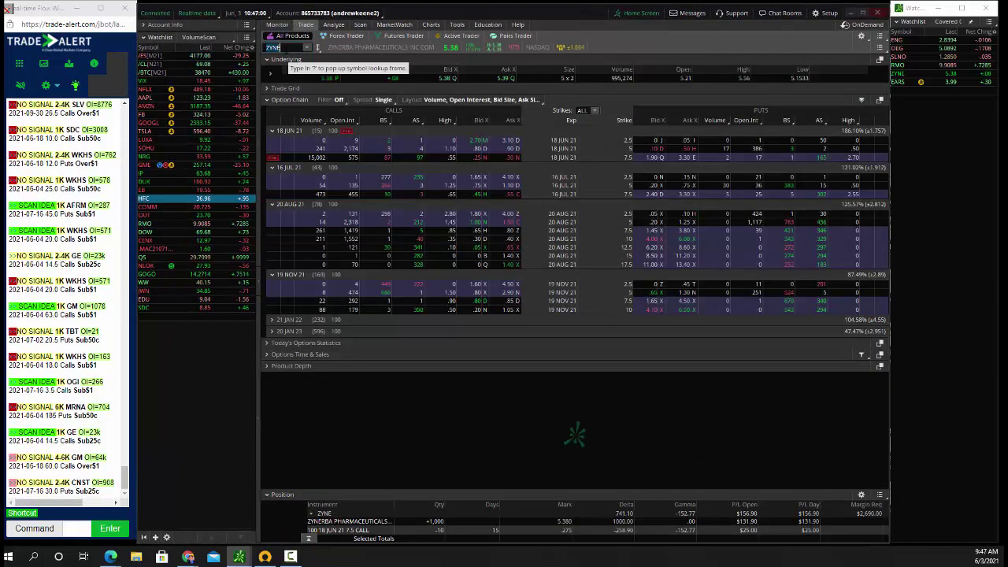
text(WW)
key(Return)
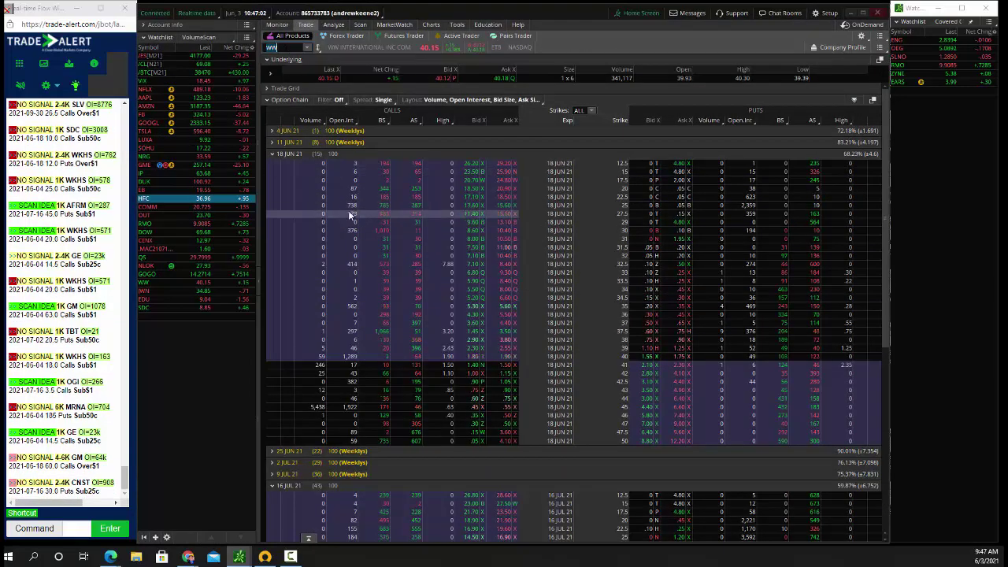
click(290, 156)
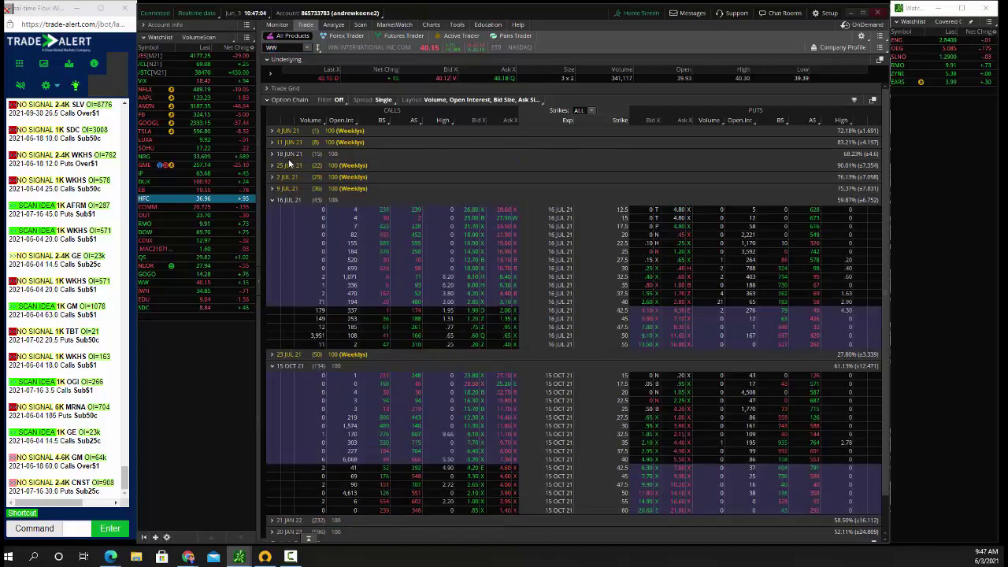
click(284, 25)
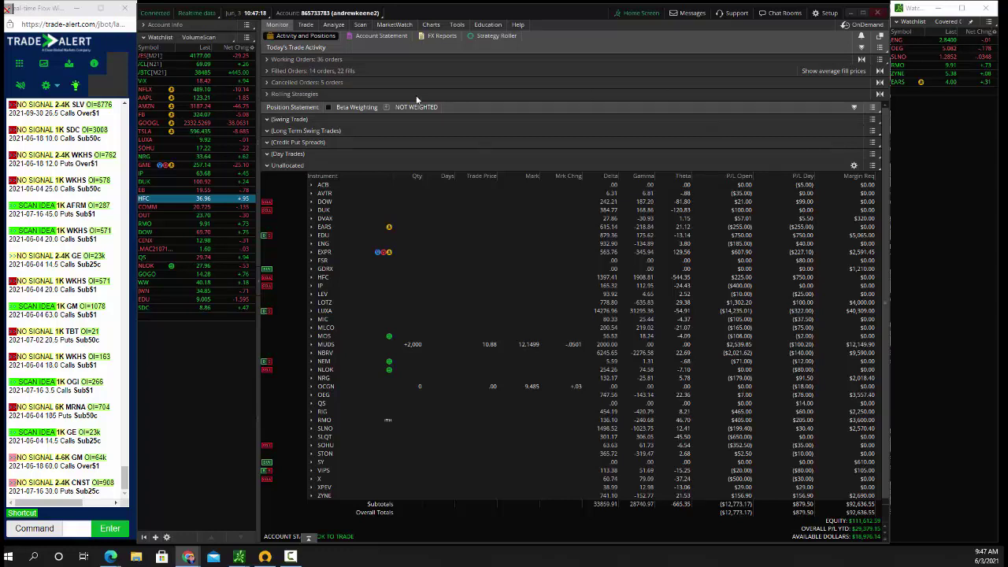
Step: Load the AAL option chain and expand its 11 JUN 21 weekly expiration
click(305, 24)
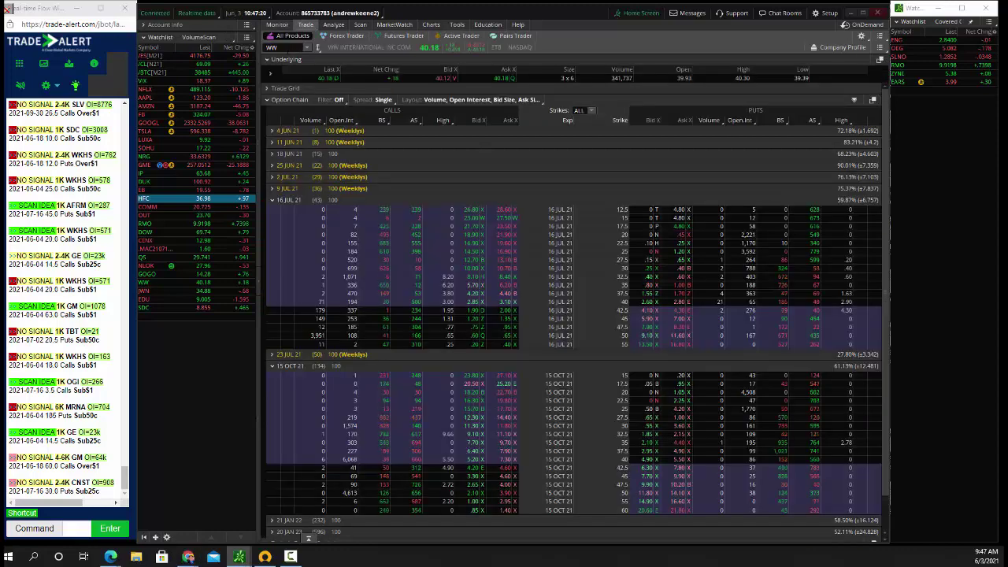
text(AAL)
key(Return)
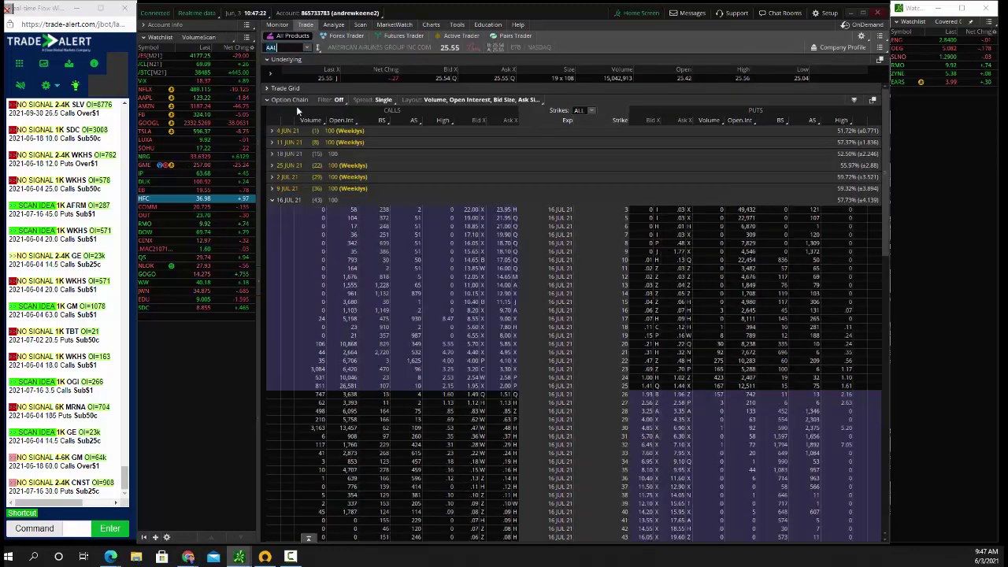
click(287, 139)
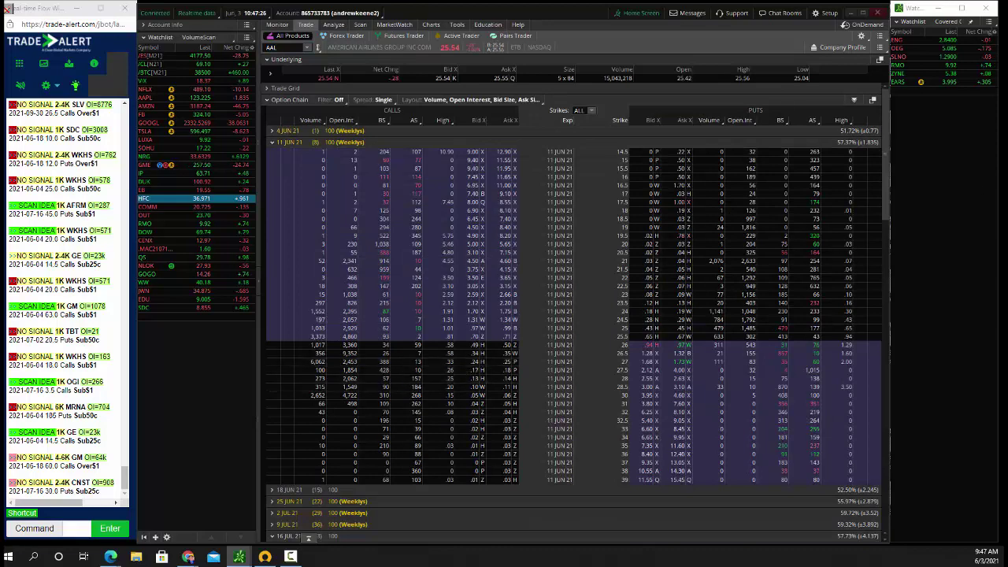
click(187, 557)
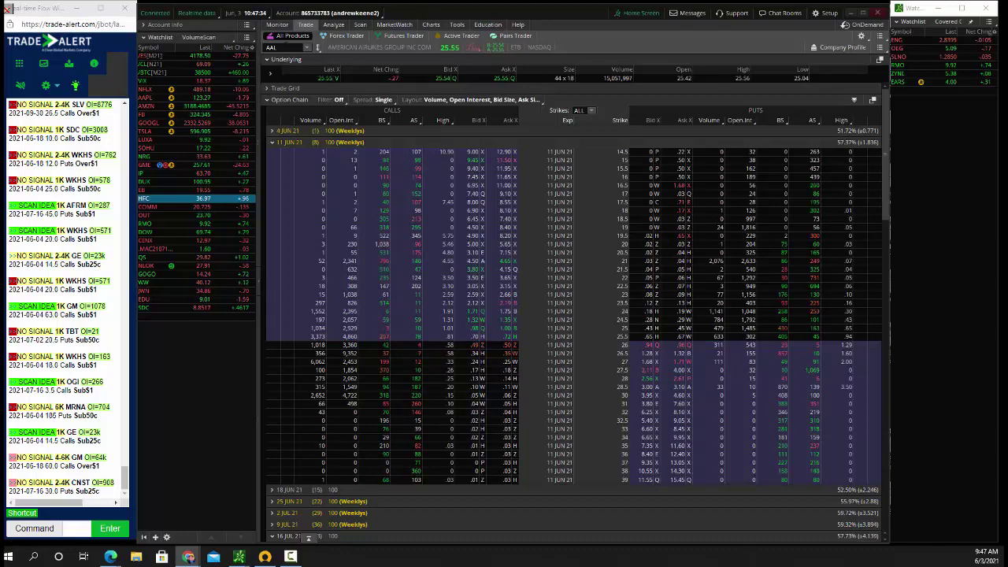
Step: Load the DVAX option chain and circle the 18 JUN 21 strike 8 row and the stock's bid and ask quote
click(272, 46)
text(DVAX)
key(Return)
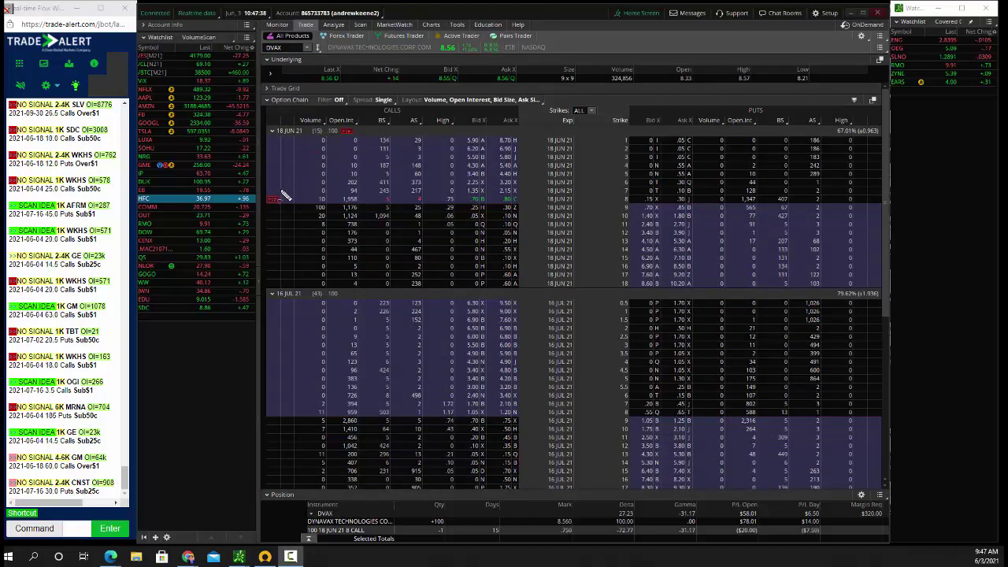
mouse_move(279, 197)
mouse_down()
mouse_move(622, 222)
mouse_move(720, 211)
mouse_up()
mouse_move(402, 73)
mouse_down()
mouse_move(544, 52)
mouse_move(630, 118)
mouse_up()
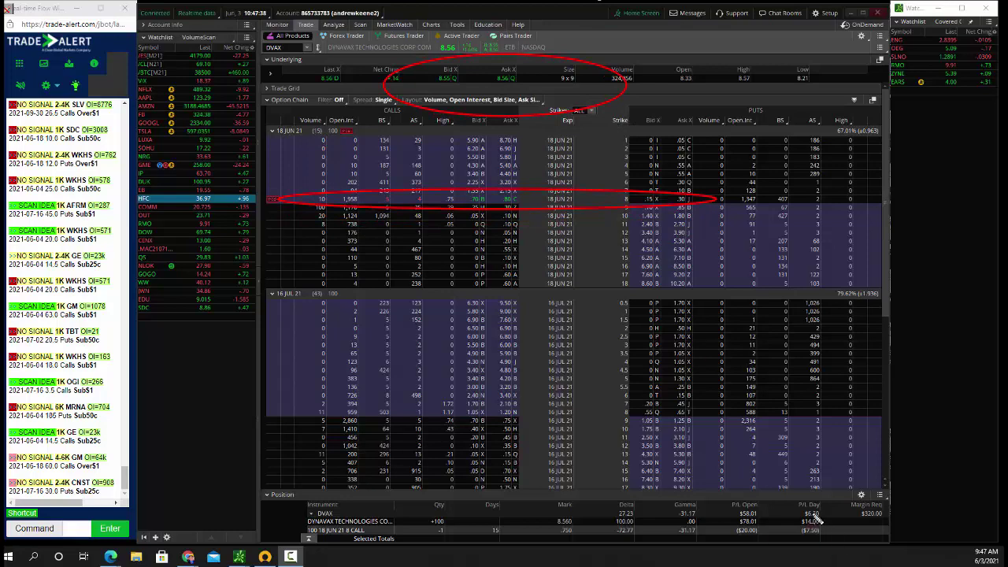
Step: Circle the day profit in the DVAX position summary and load the XPEV option chain
drag(813, 518, 842, 547)
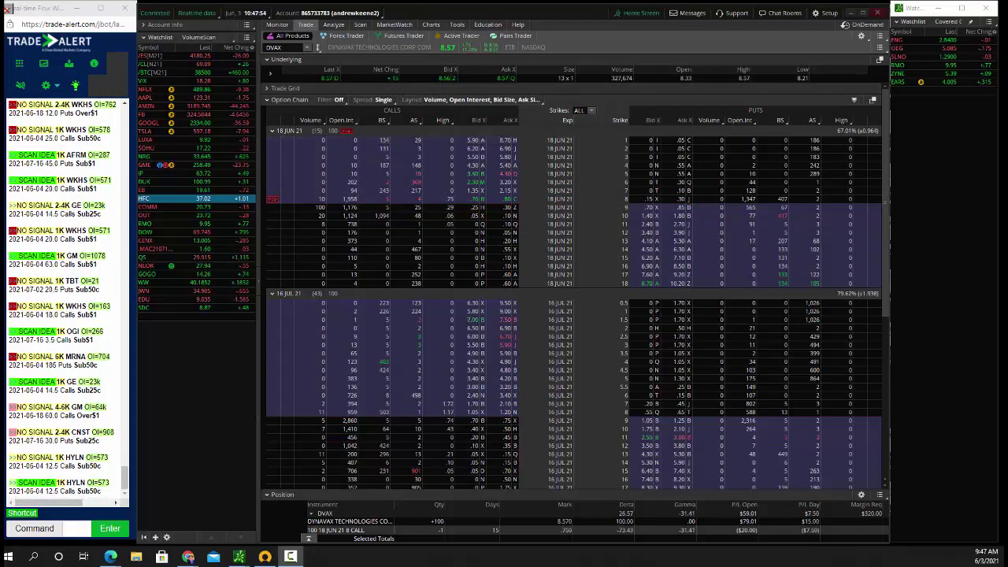
click(188, 557)
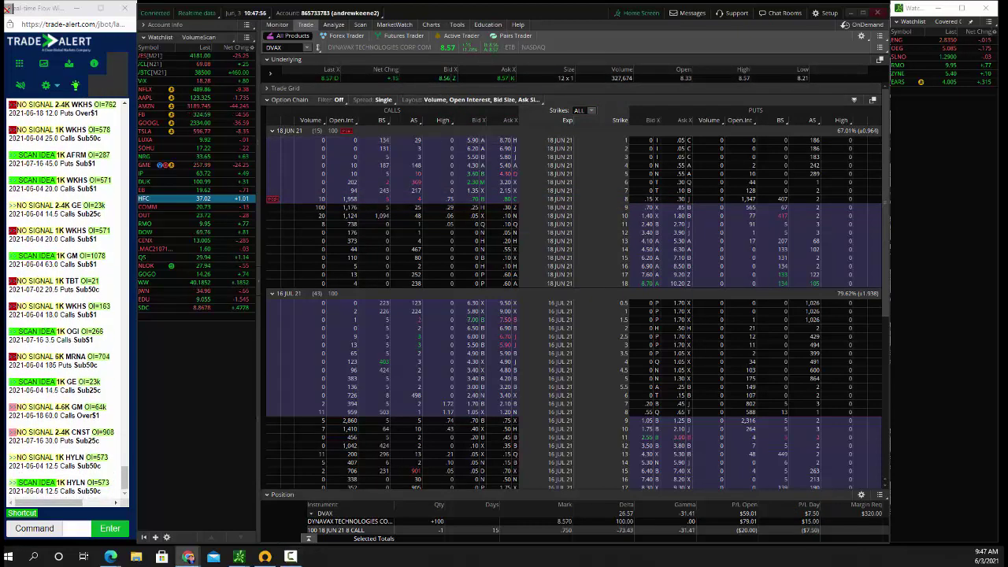
click(280, 47)
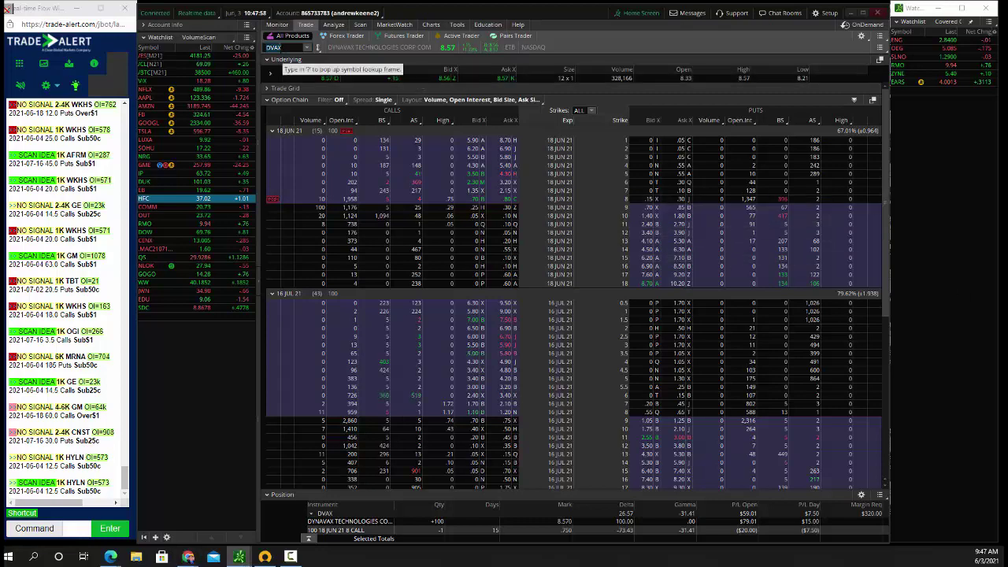
text(XPEV)
key(Return)
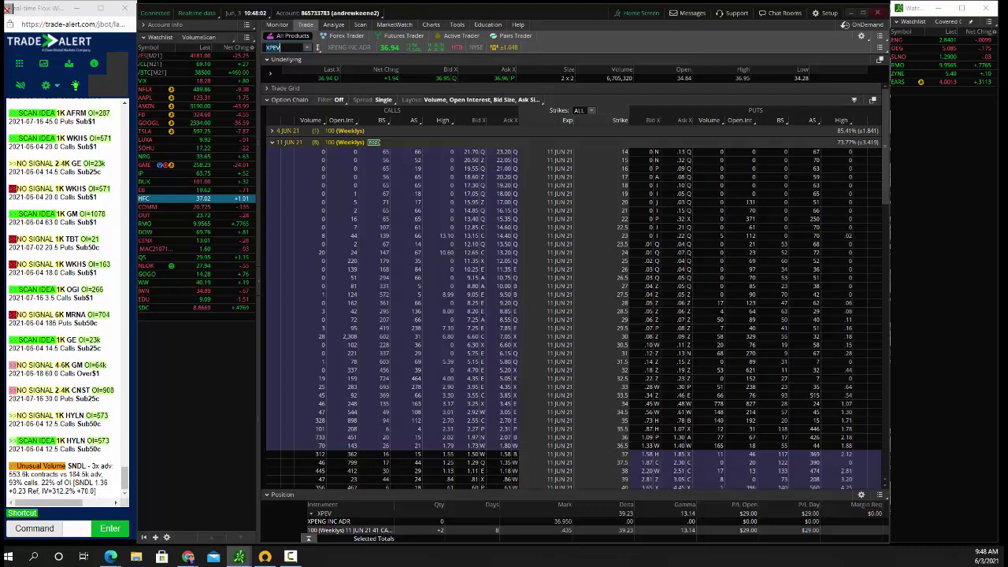
Step: Load the EDU option chain, collapse its 18 JUN 21 and 16 JUL 21 expirations and expand 15 OCT 21
text(EDU)
key(Return)
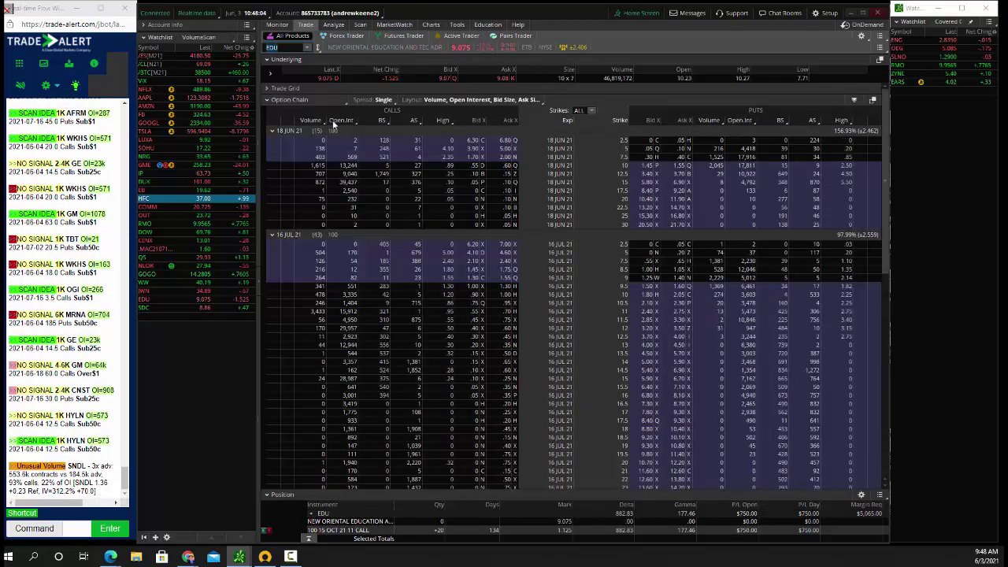
click(289, 132)
click(288, 142)
click(287, 153)
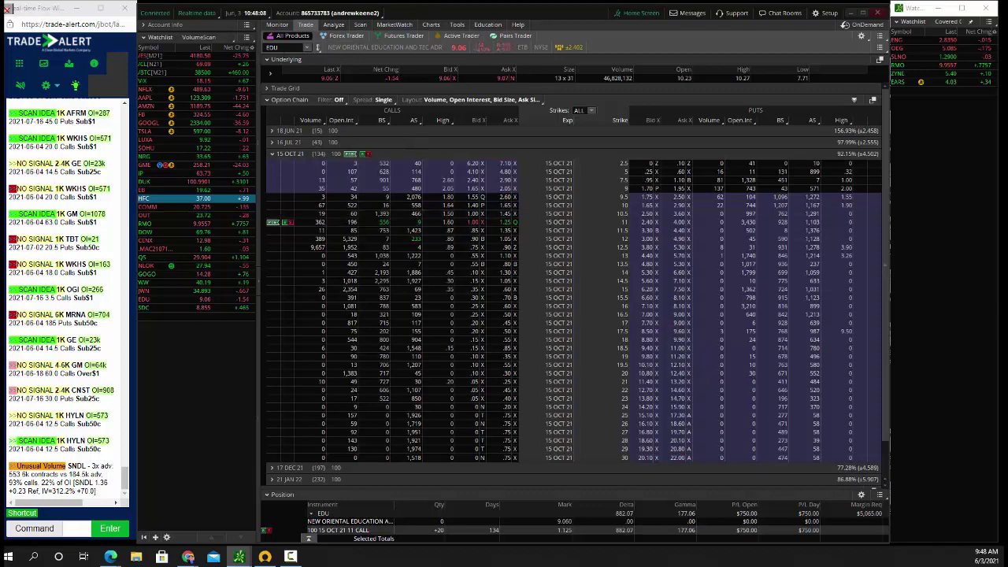
Step: Load the GDRX option chain and expand its 16 JUL 21 expiration
click(276, 49)
text(GDRX)
key(Return)
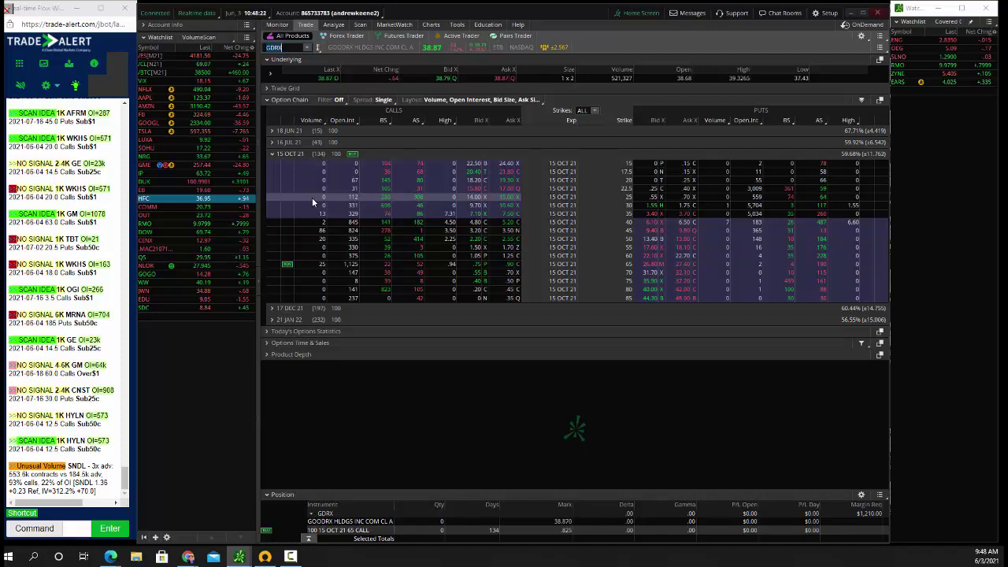
click(290, 142)
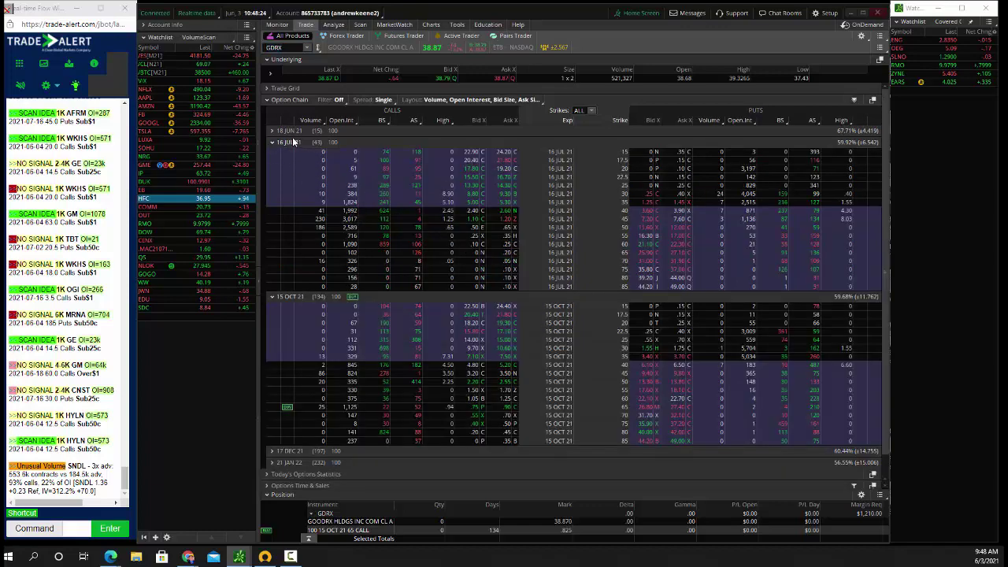
Step: Load the GDRX daily chart and fit its price scale to the displayed data
click(431, 25)
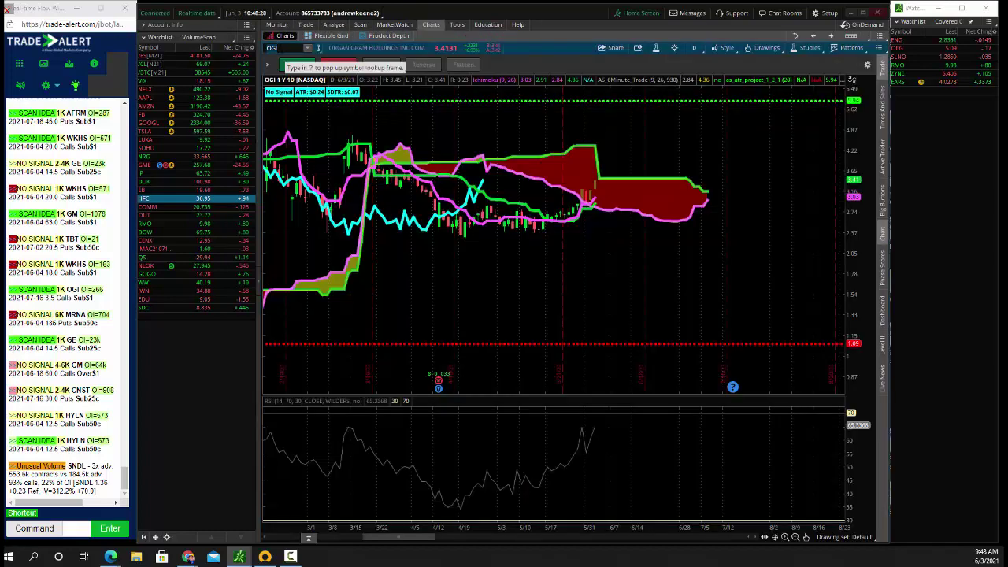
text(X)
key(Return)
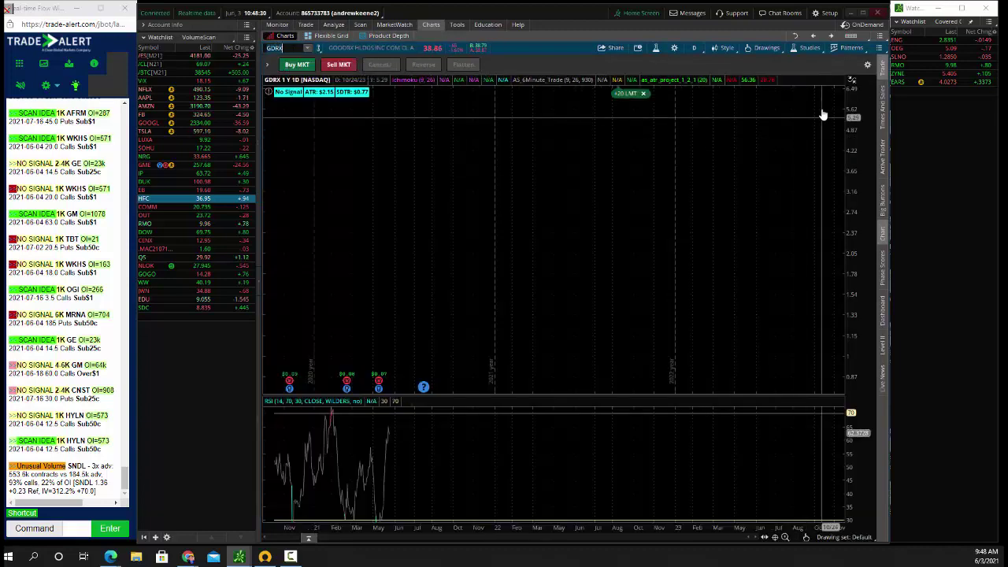
click(851, 81)
click(819, 97)
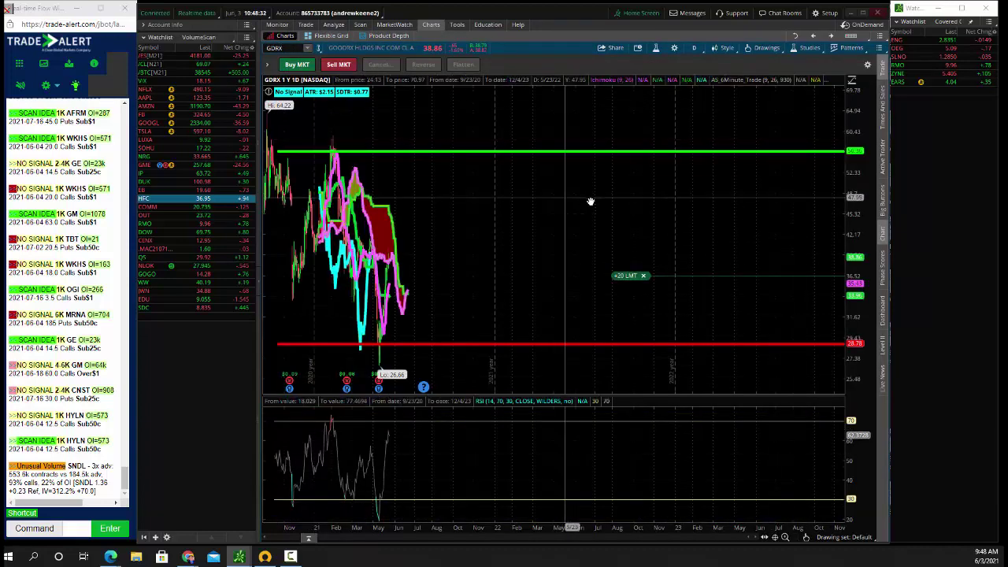
Step: Examine the recent price action against the Ichimoku cloud on the GDRX daily chart, and return to the multi-chart grid
click(786, 537)
drag(455, 320, 970, 306)
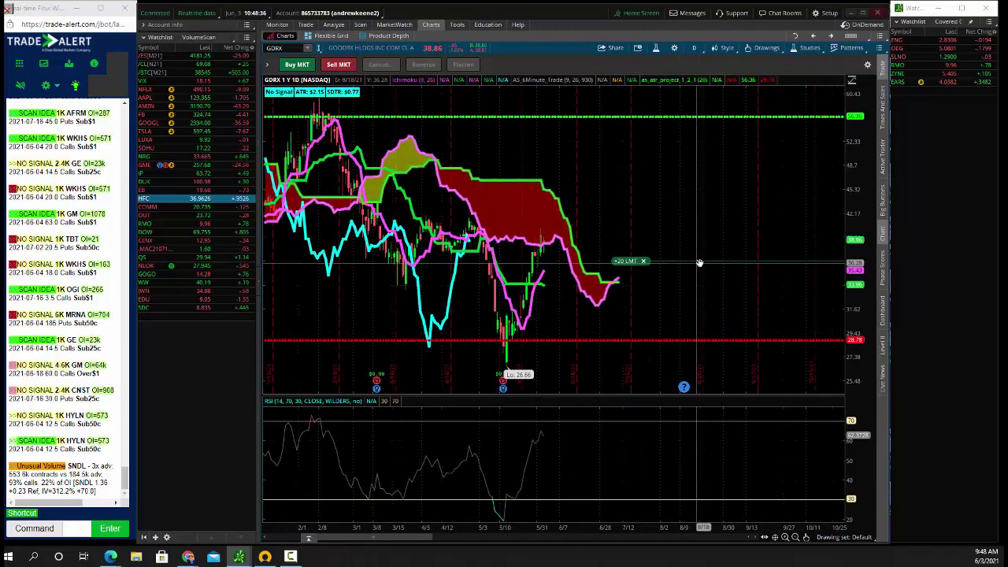
click(786, 537)
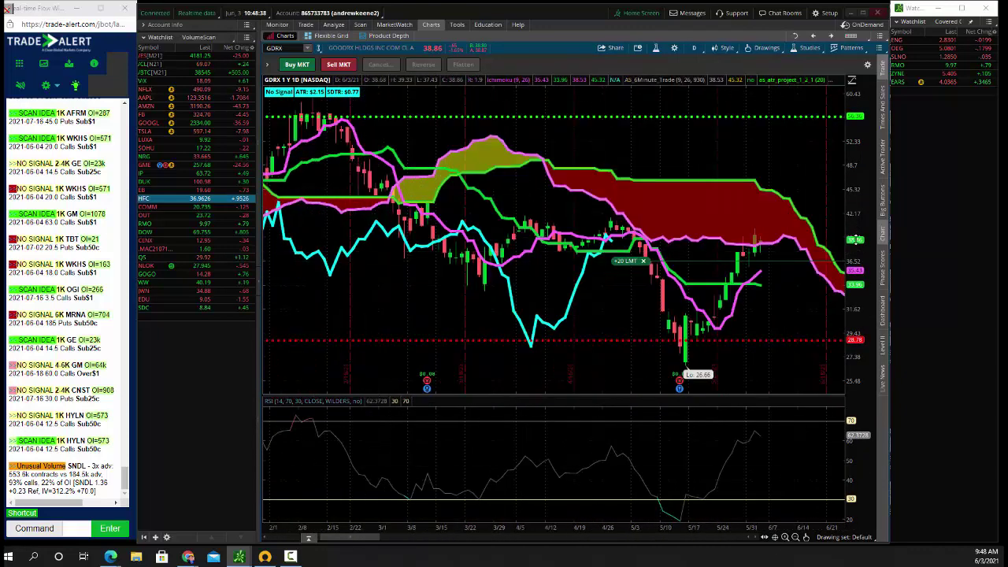
drag(856, 246, 855, 292)
drag(788, 292, 651, 289)
drag(853, 186, 852, 207)
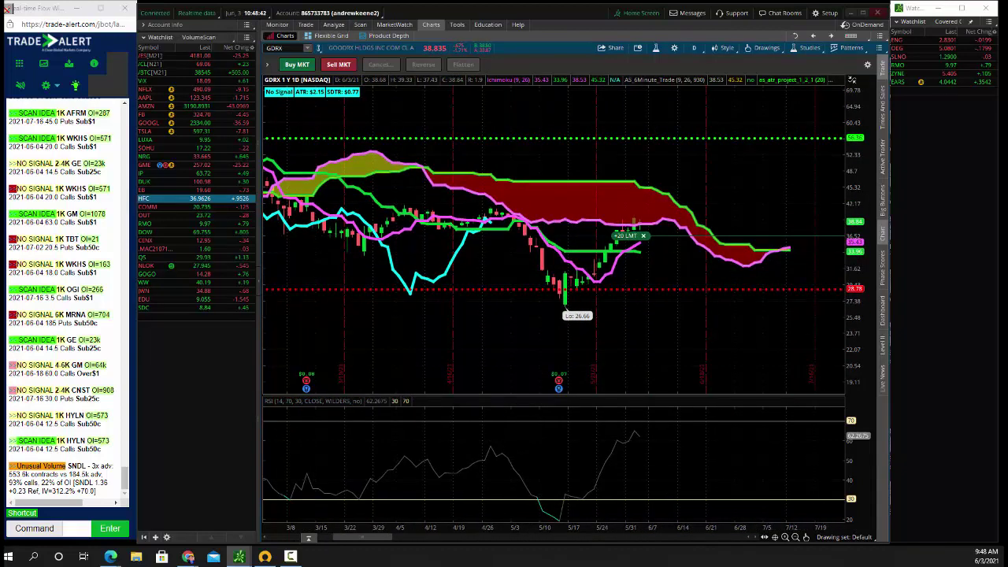
drag(723, 222, 660, 180)
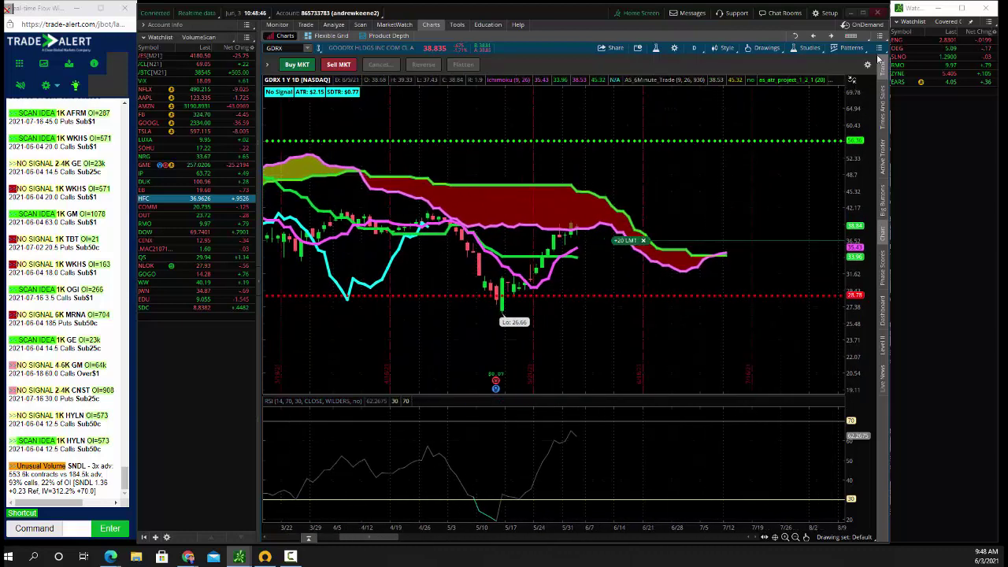
click(879, 48)
click(863, 192)
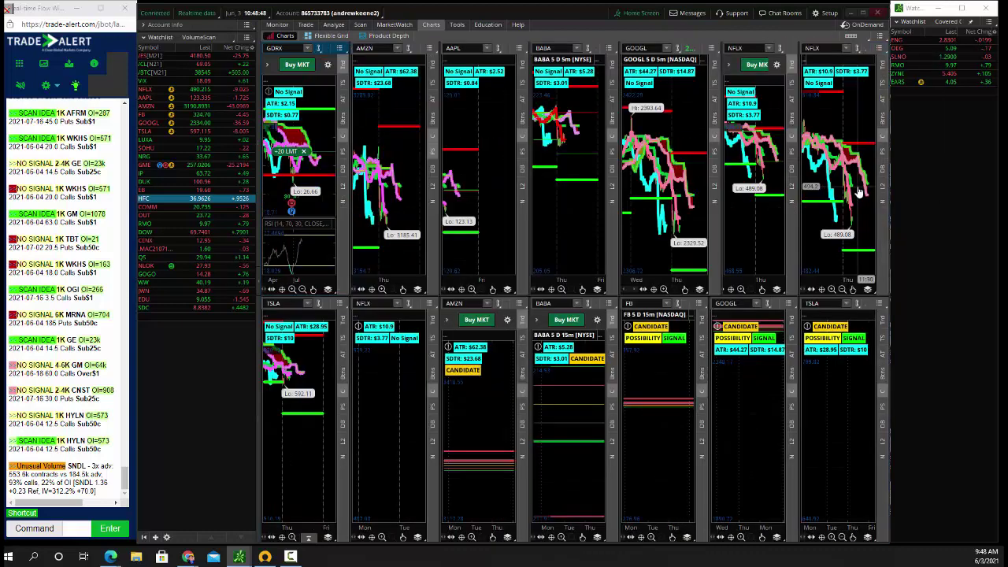
Step: Return to the trading view and load the option chain for F
click(306, 24)
click(280, 48)
text(F)
key(Return)
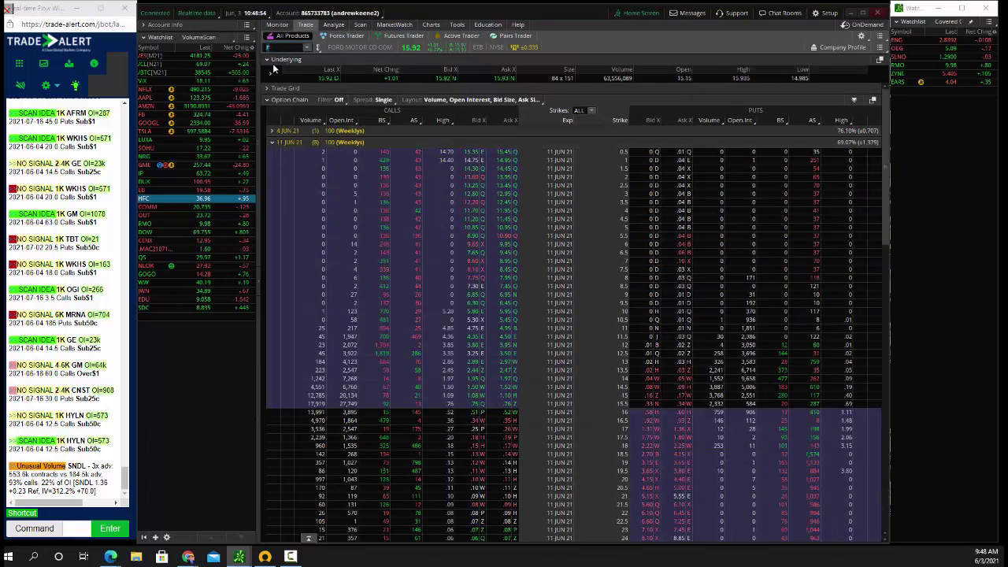
Step: Load the QS option chain and expand its 4 JUN 21 weekly expiration
text(QS)
key(Return)
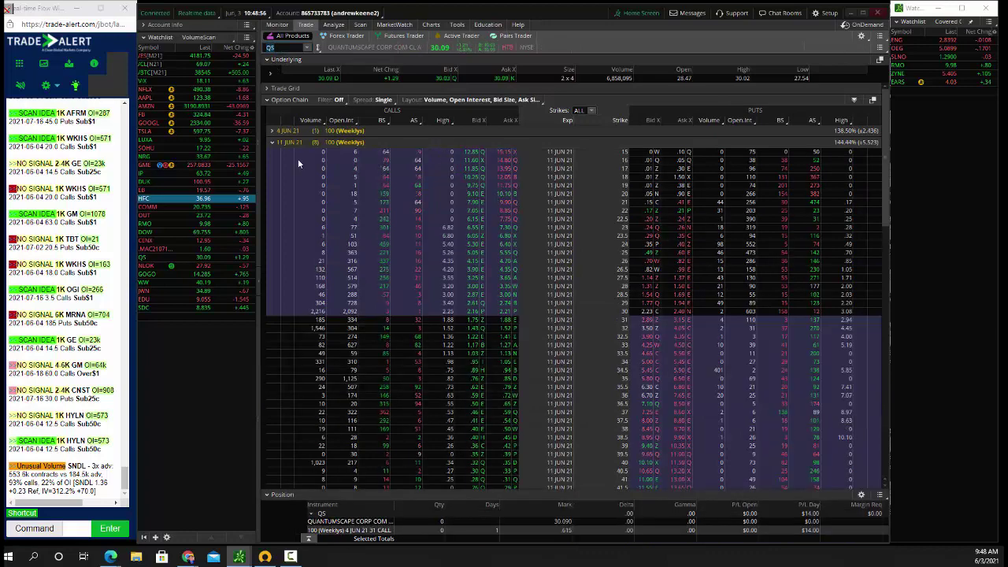
click(302, 130)
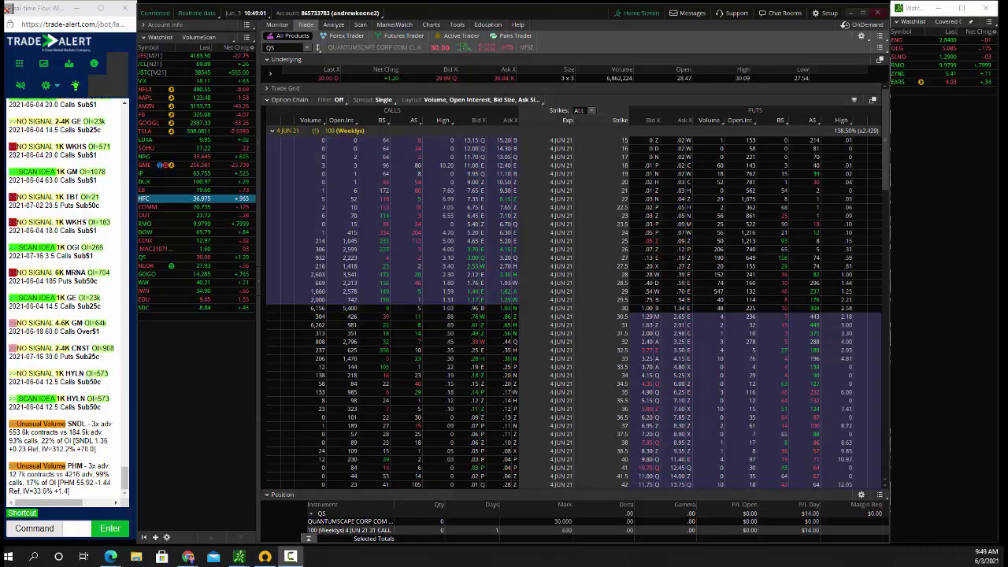
Step: Circle the 4 JUN 21 strike 31 row in the QS chain, and clear the markup
drag(275, 319, 701, 338)
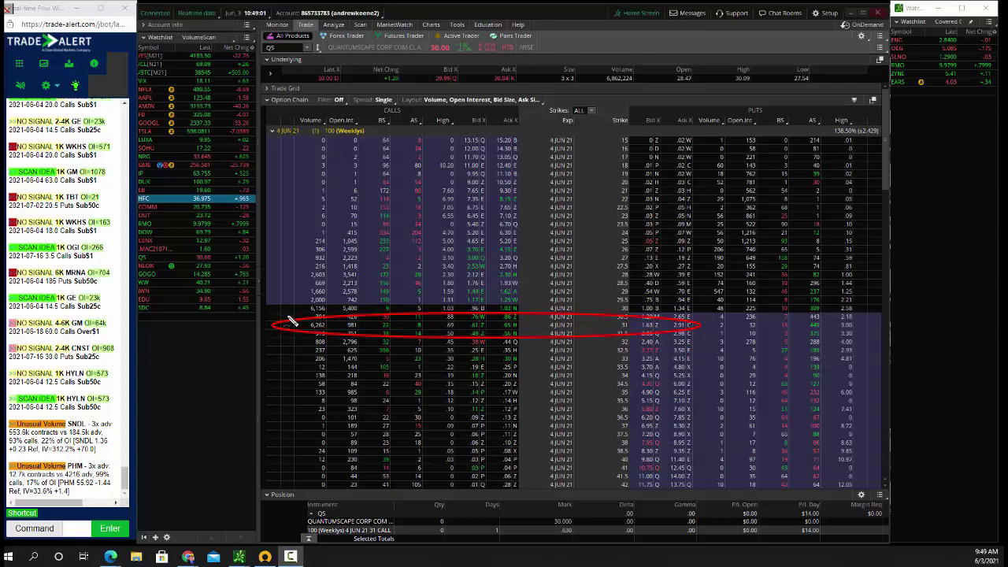
drag(326, 333, 703, 351)
key(ctrl+z)
key(Escape)
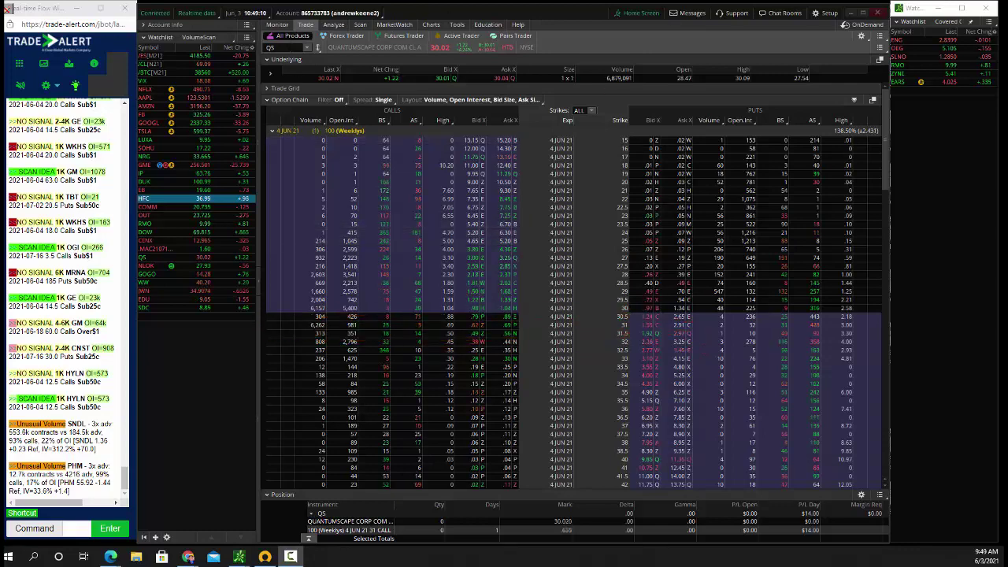
Step: Load the HFC option chain, check the position statement and return to the chain
click(282, 47)
text(HFC)
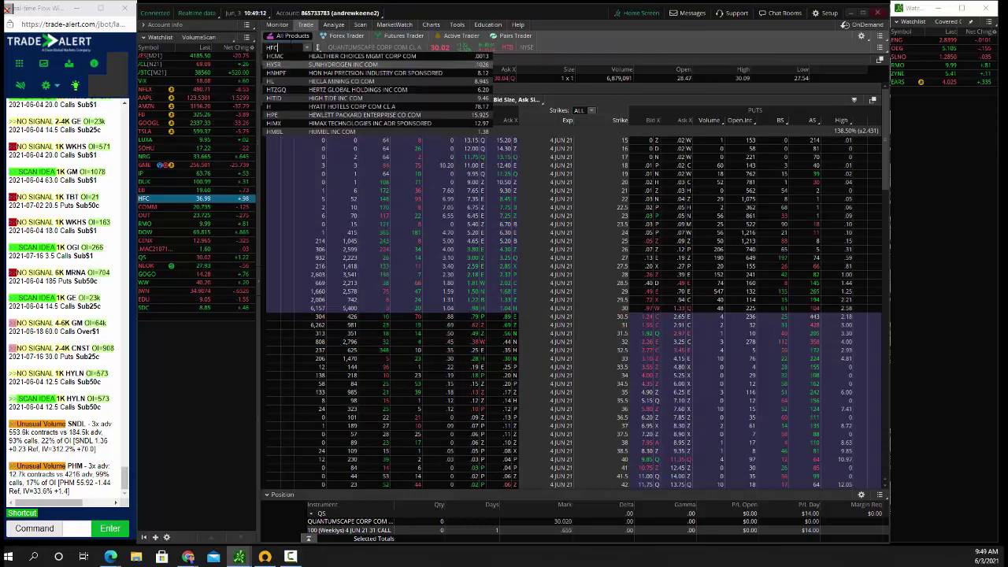
key(Return)
click(277, 25)
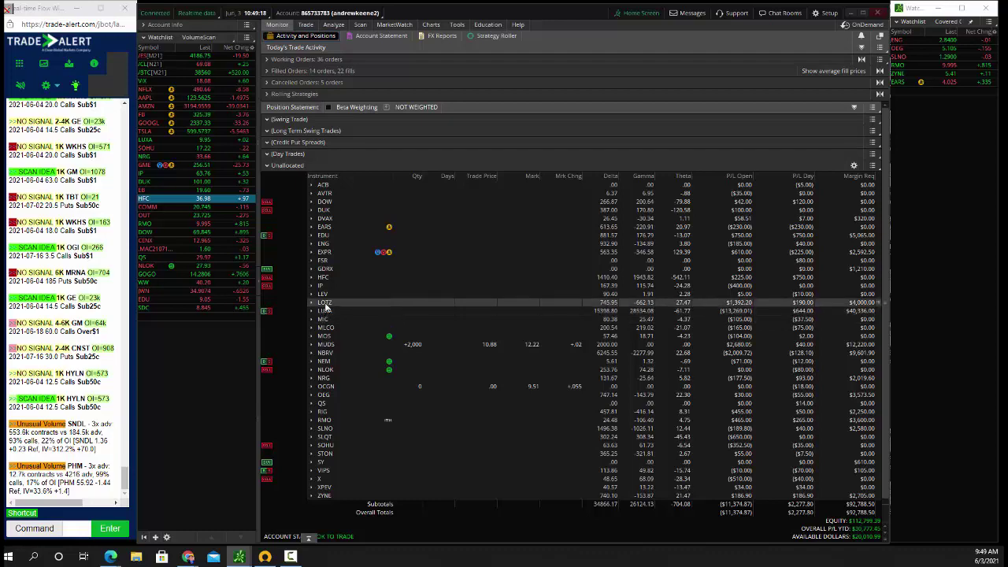
click(305, 24)
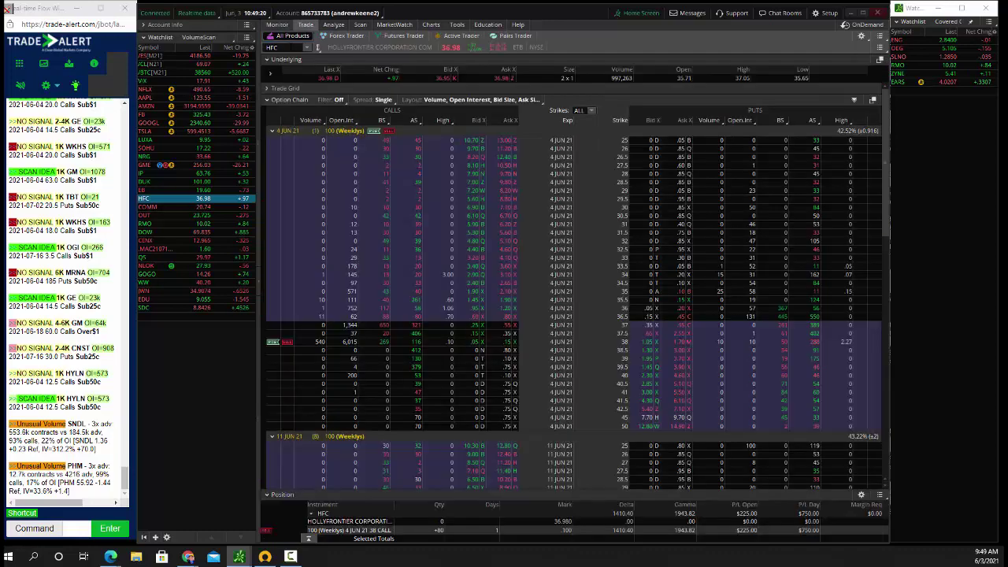
Step: Load the LUXA option chain, expand its 16 JUL 21 expiration and review the position statement
click(281, 47)
text(LUXA)
key(Return)
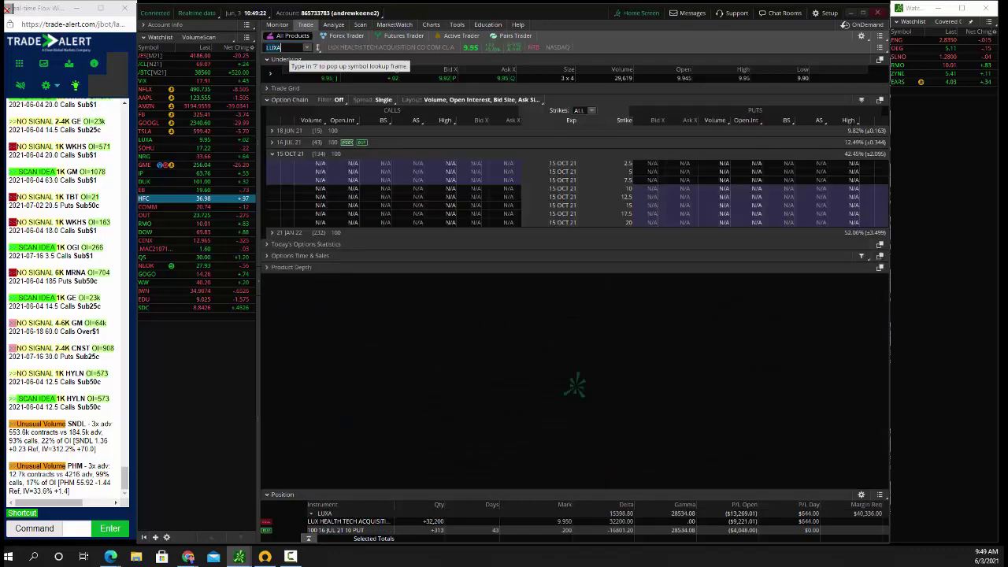
click(291, 143)
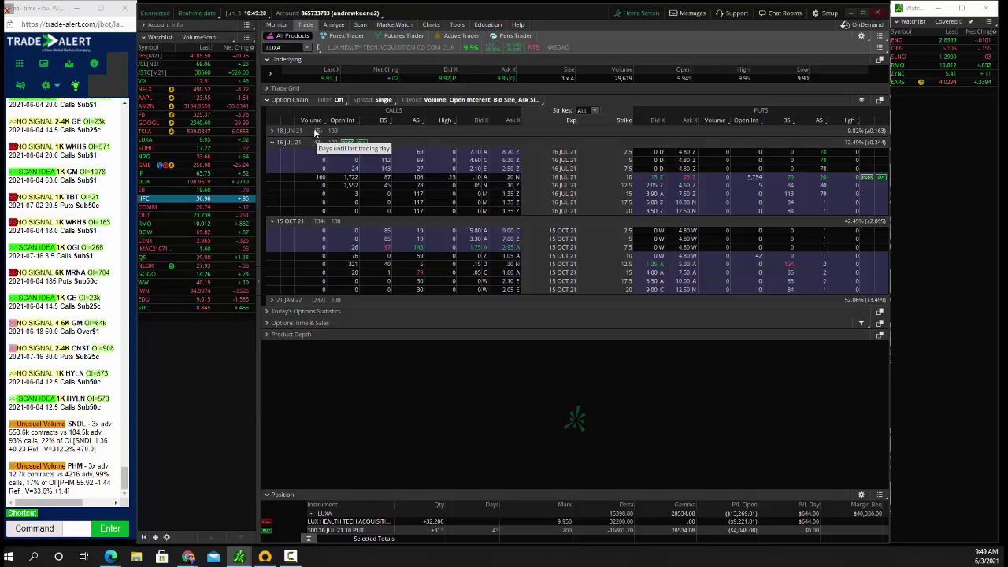
click(273, 35)
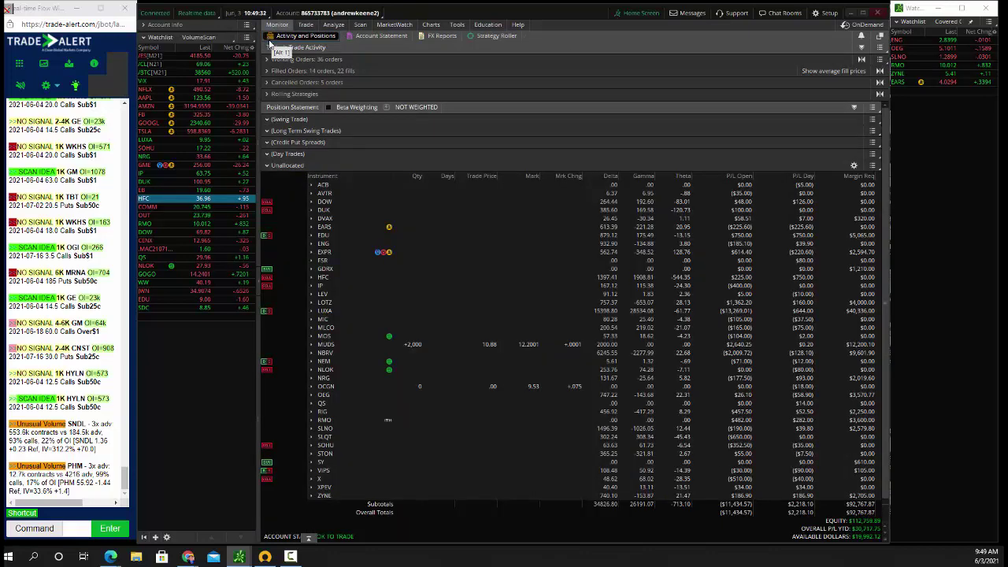
Step: Load the COMM option chain and collapse its 16 JUL 21 expiration
click(301, 26)
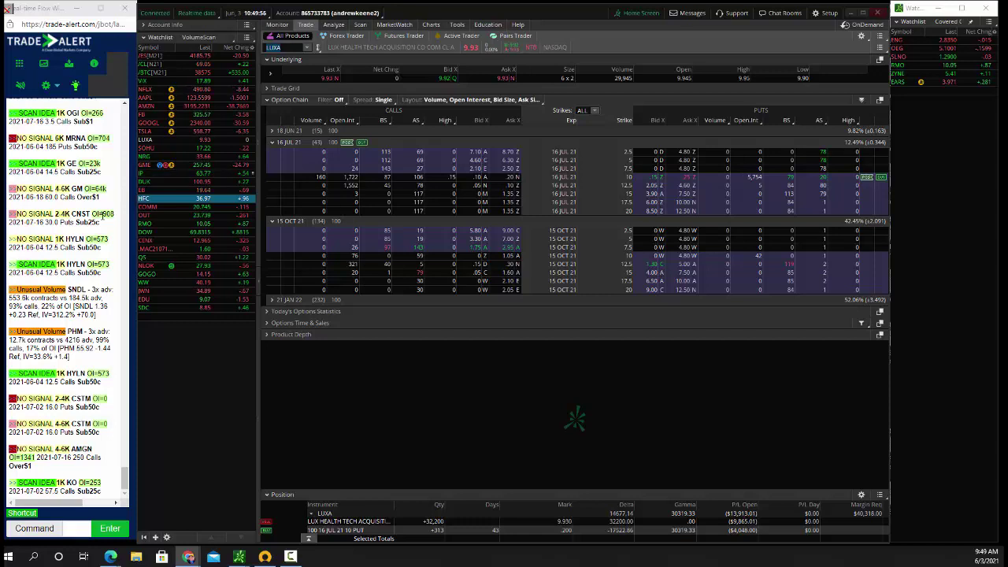
click(280, 48)
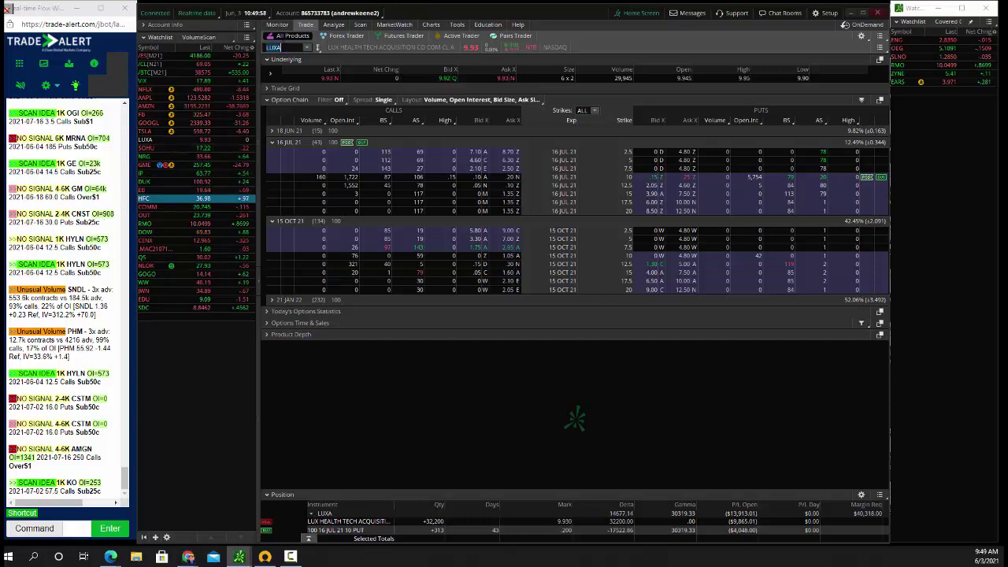
text(COMM)
key(Return)
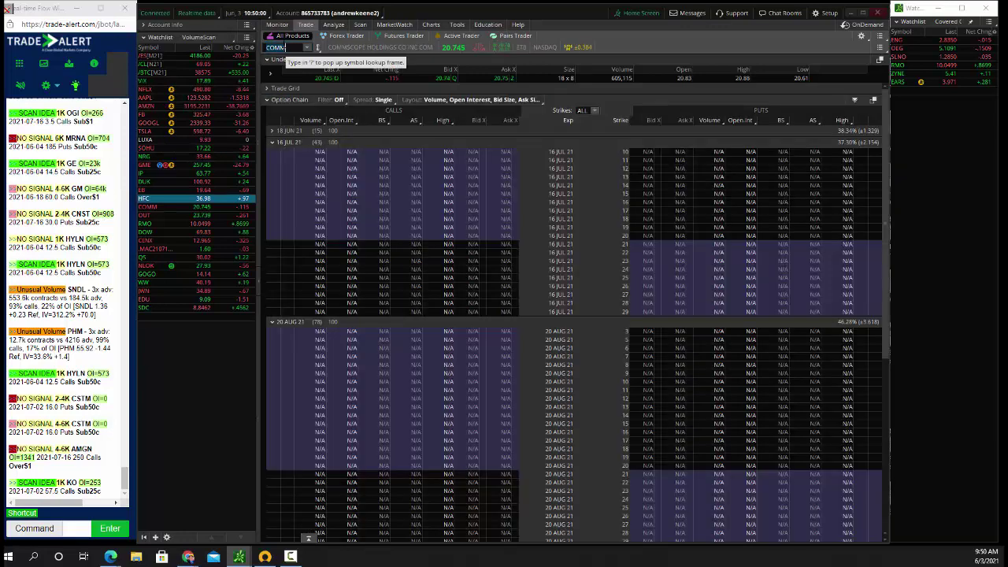
click(291, 143)
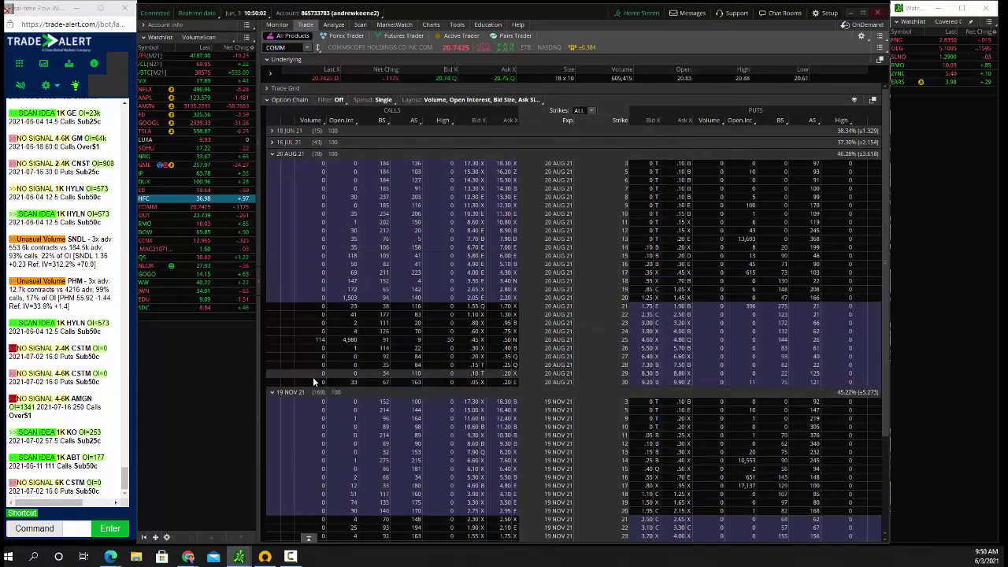
Step: Check the position statement, load the WW option chain and collapse its 4 JUN 21 and 11 JUN 21 weekly expirations
click(277, 25)
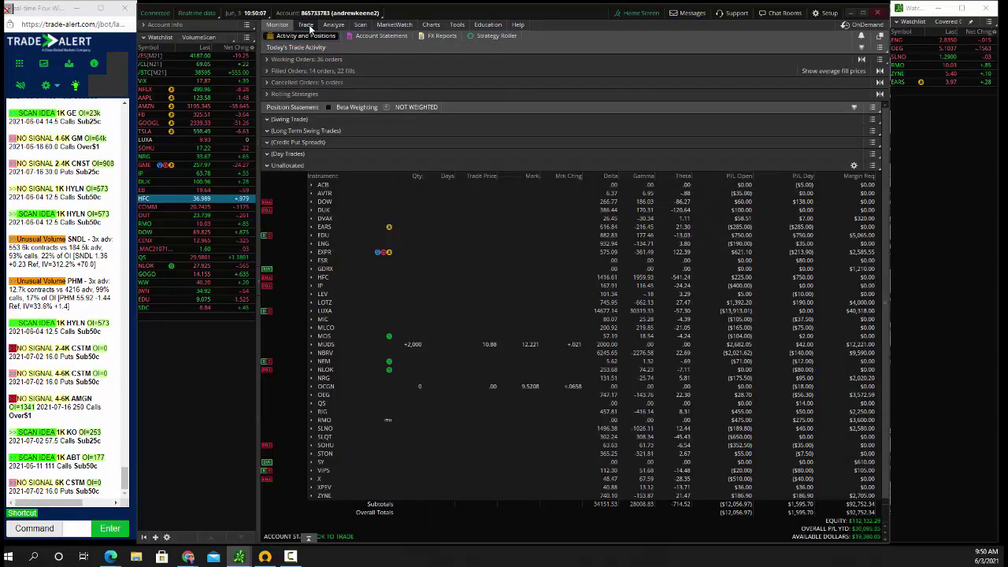
click(306, 24)
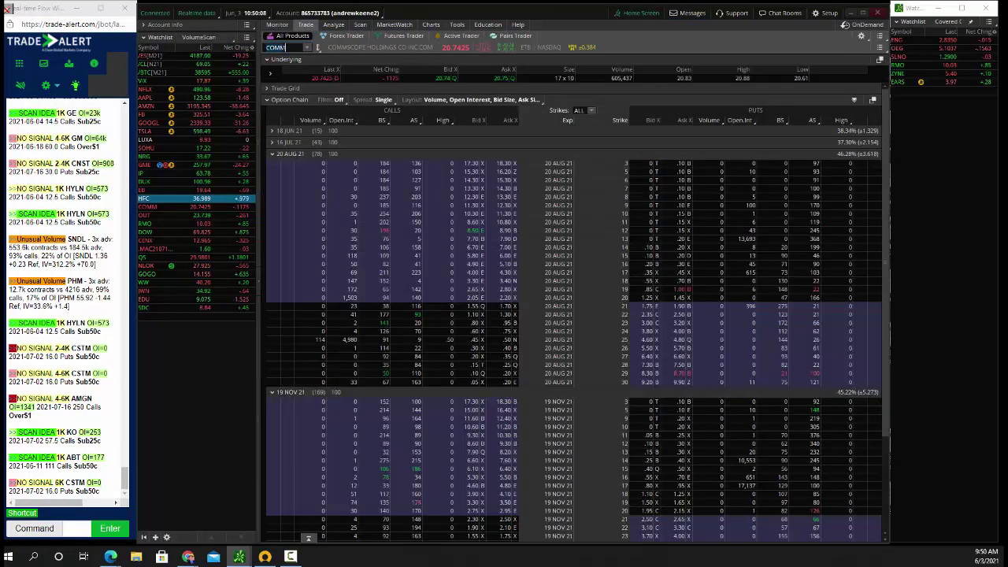
click(292, 131)
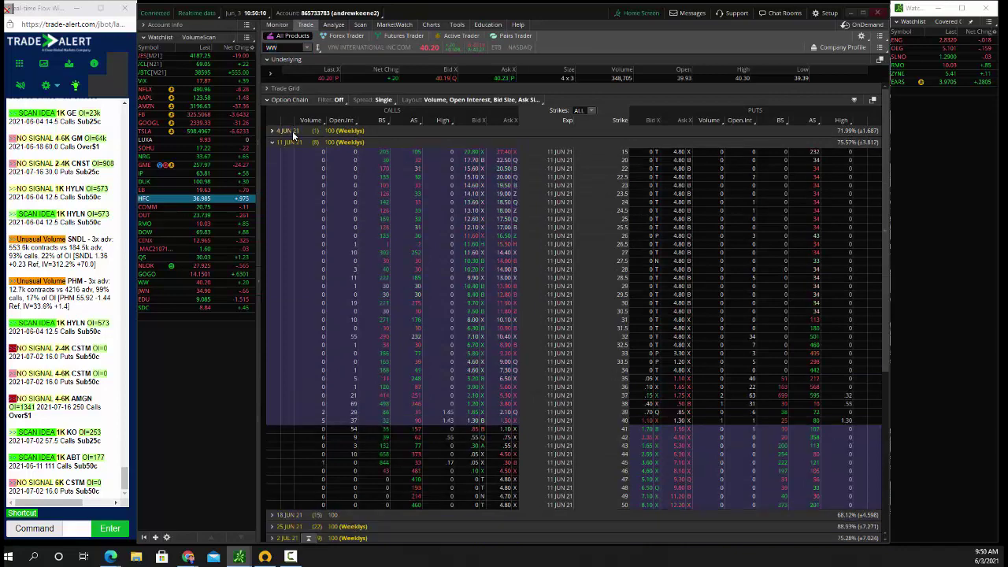
click(294, 141)
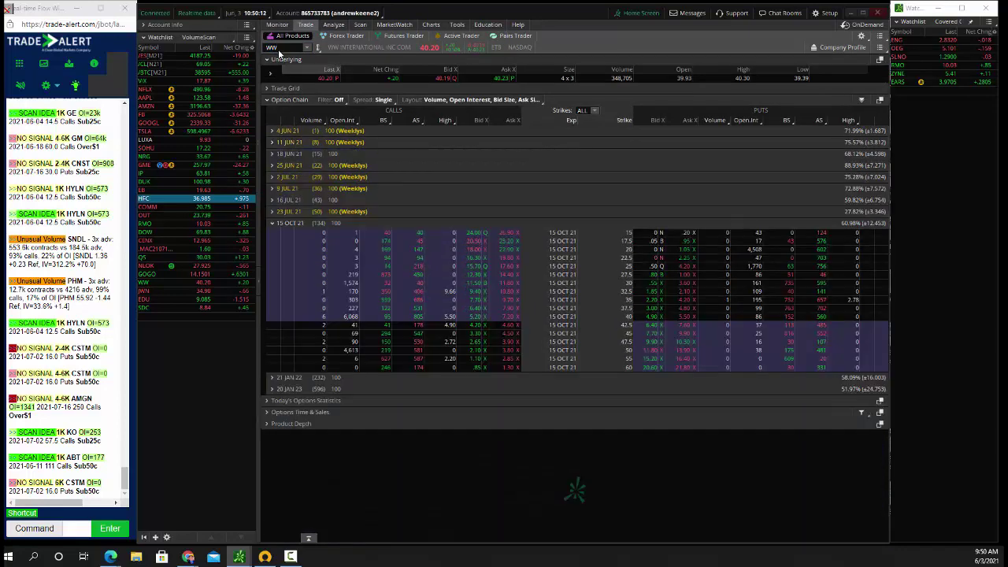
Step: Load the CMCSA option chain
click(285, 47)
text(cmcsa)
key(Return)
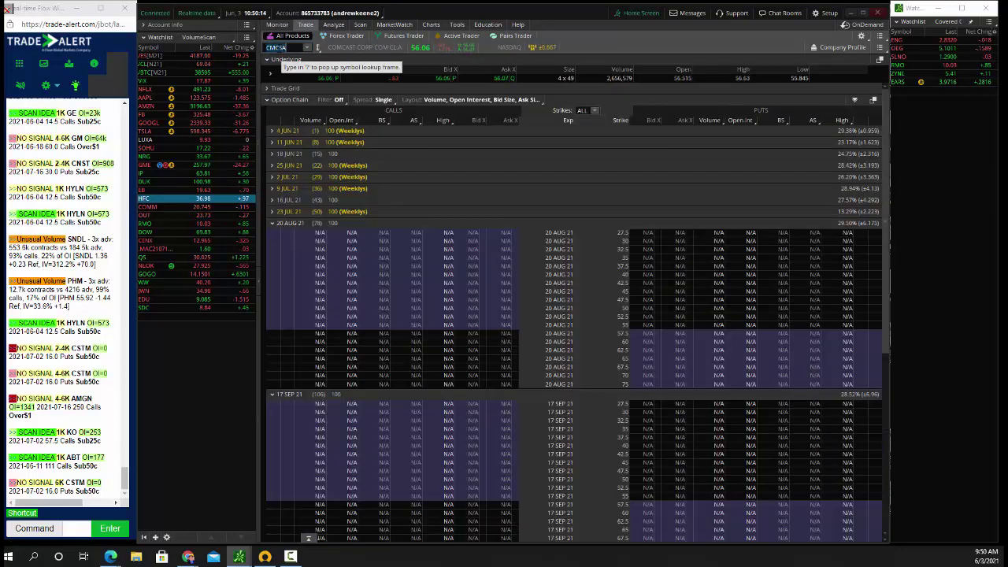
click(367, 36)
click(367, 36)
click(367, 37)
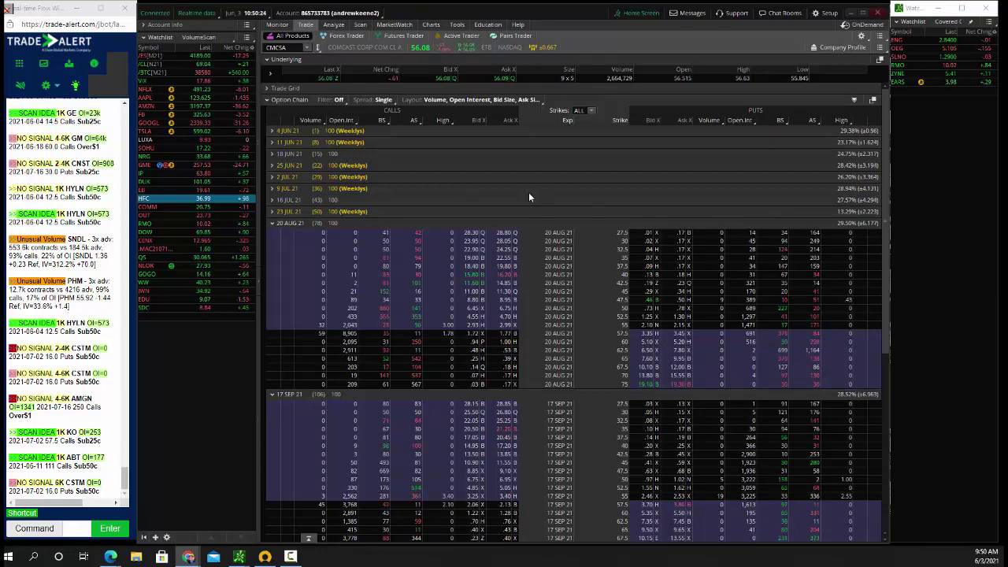
Step: Load the XPEV option chain, expand its 11 JUN 21 weekly expiration and mark the row of the 41 strike
click(280, 47)
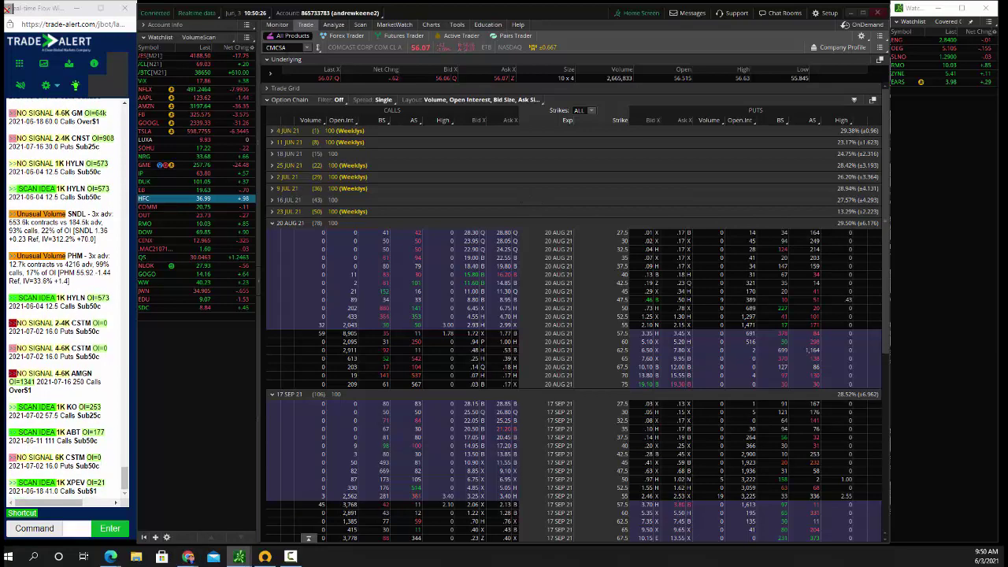
text(XPEV)
key(Return)
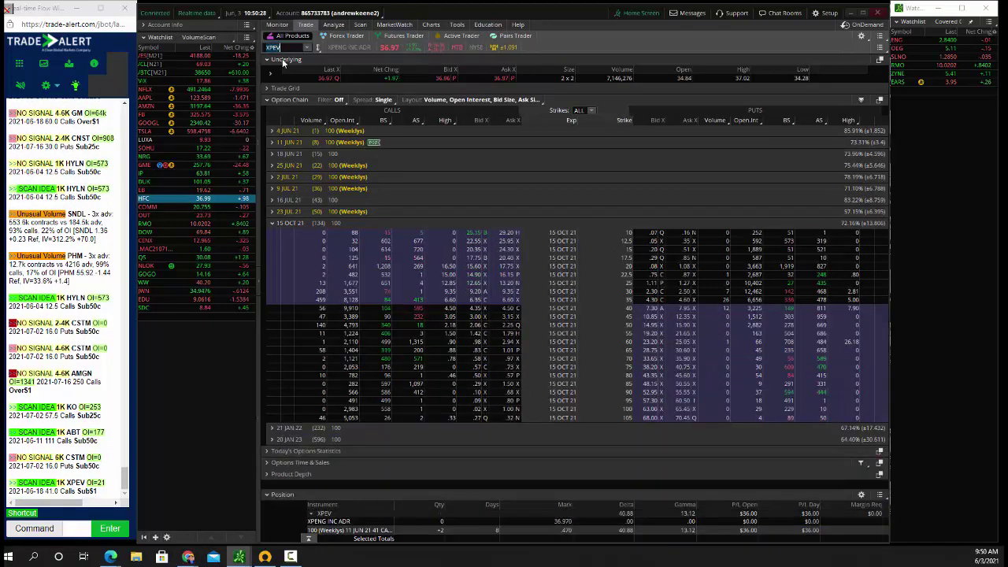
click(295, 142)
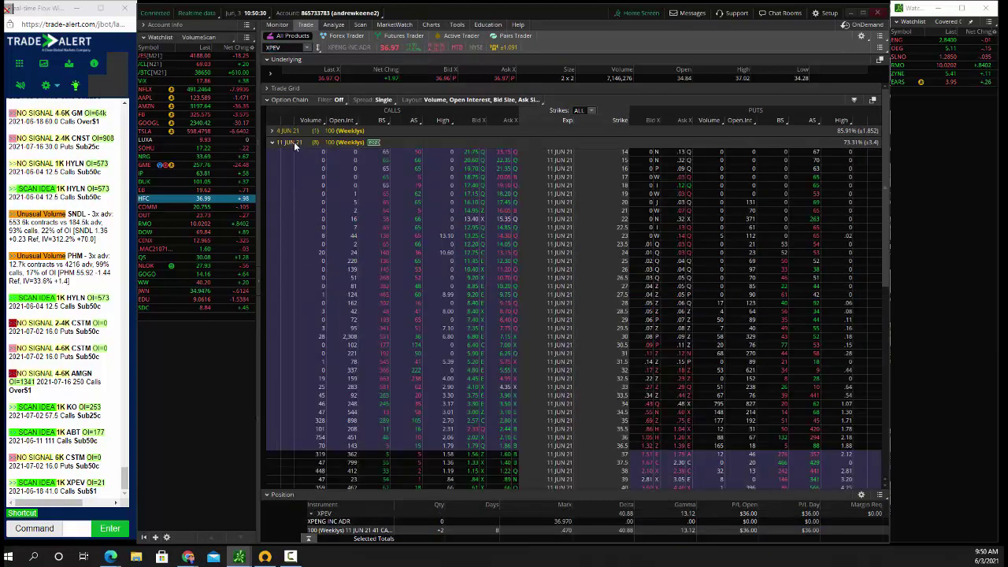
scroll(323, 230, down, 3)
scroll(323, 230, down, 2)
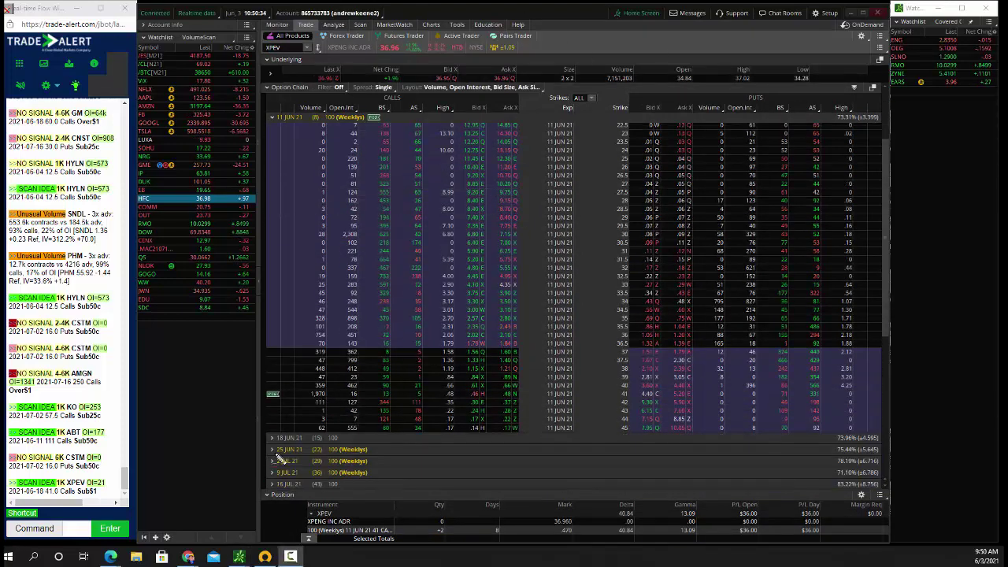
drag(229, 379, 762, 410)
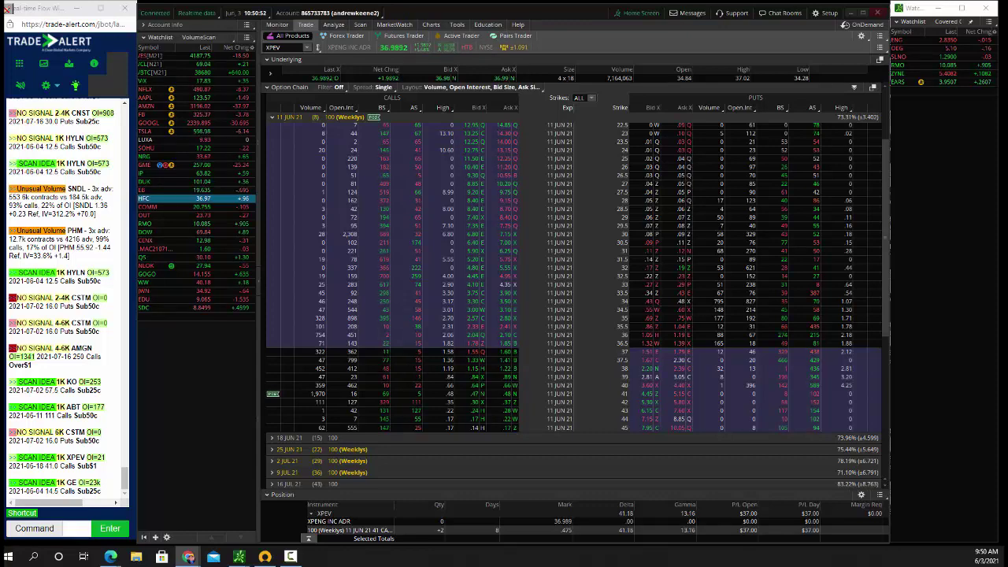
Step: Bring the DayTrade Scanner window into view and highlight the VIPS, QS and XPEV signals one after another
drag(942, 86, 444, 52)
drag(518, 198, 286, 175)
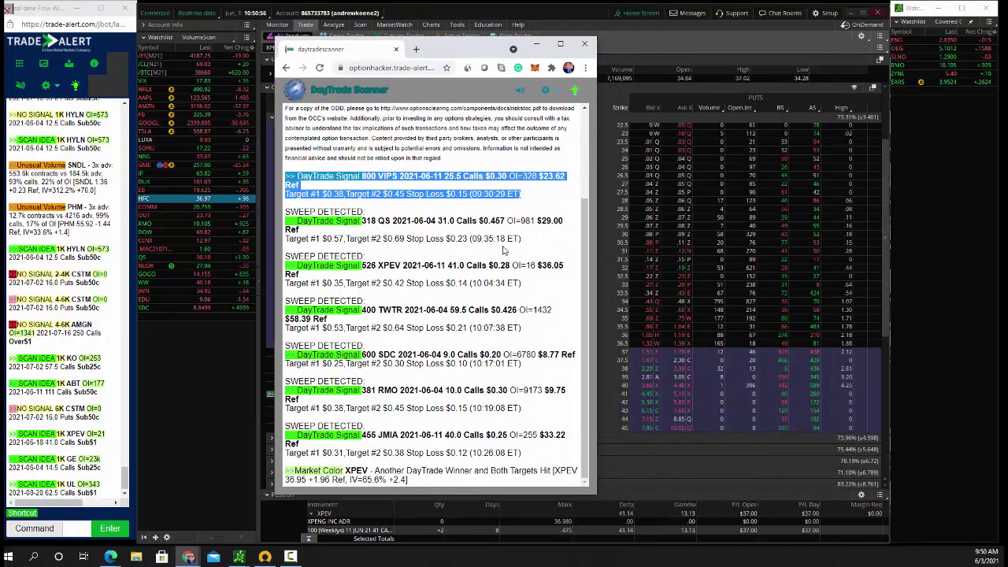
drag(520, 239, 299, 207)
drag(522, 284, 309, 252)
Step: Draw crossing blue lines over the TWTR, SDC, RMO and JMIA signals, clear them and put the scanner window away
click(291, 557)
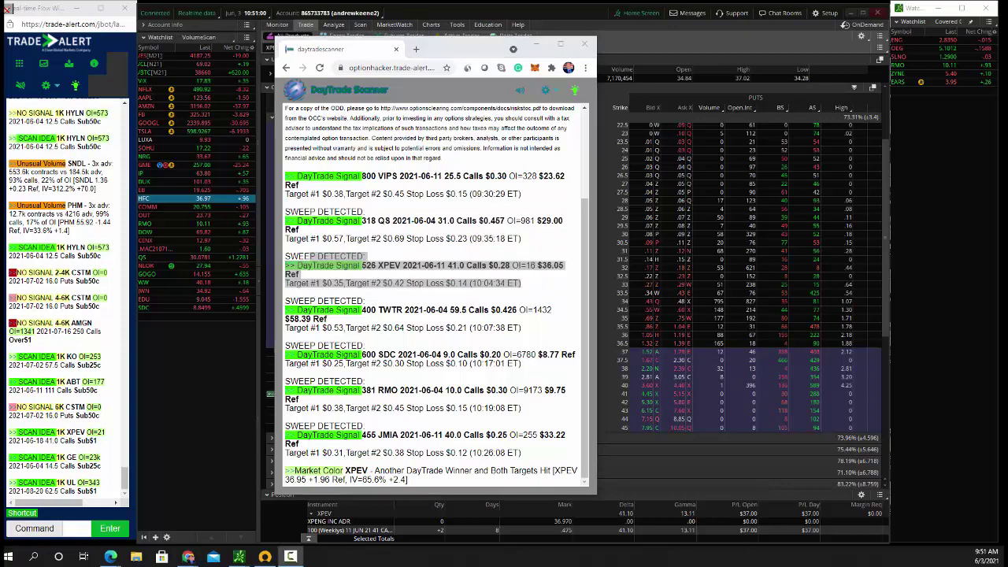
drag(335, 308, 520, 479)
drag(463, 299, 372, 432)
drag(309, 369, 545, 369)
drag(404, 311, 410, 443)
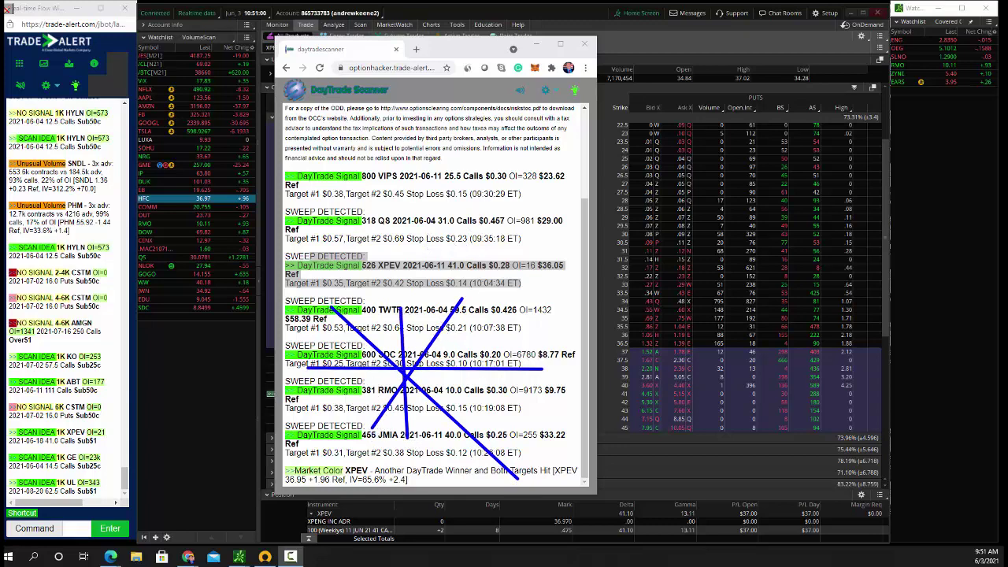
key(Escape)
drag(457, 50, 491, 57)
click(855, 78)
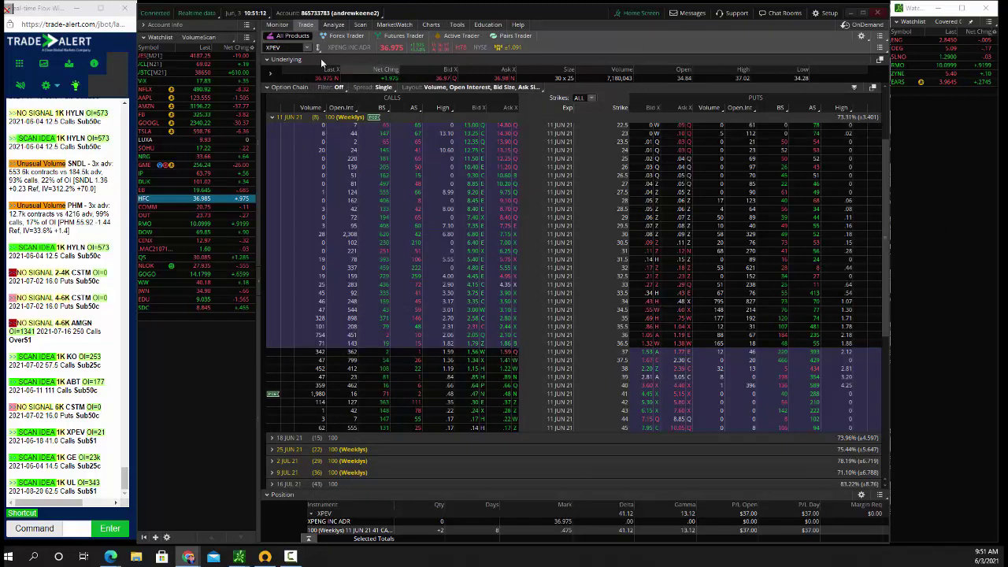
Step: Load the UL option chain, followed by the DOW option chain
click(293, 40)
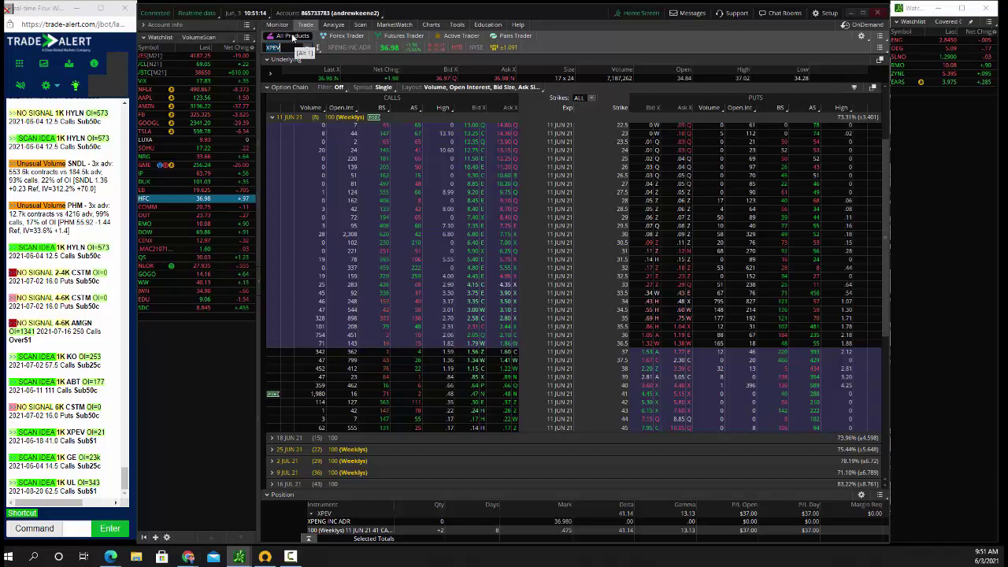
text(UL)
key(Return)
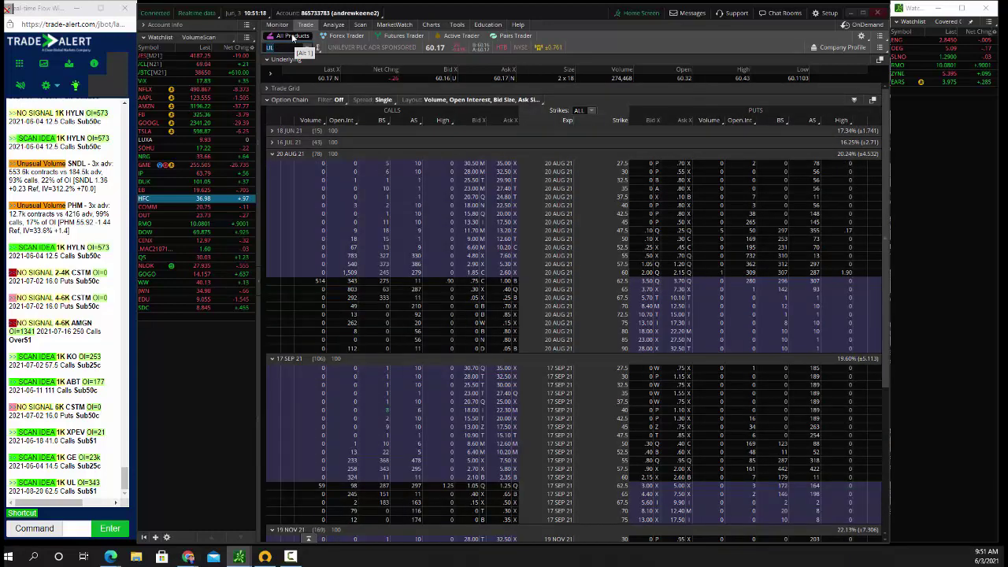
text(DOW)
key(Return)
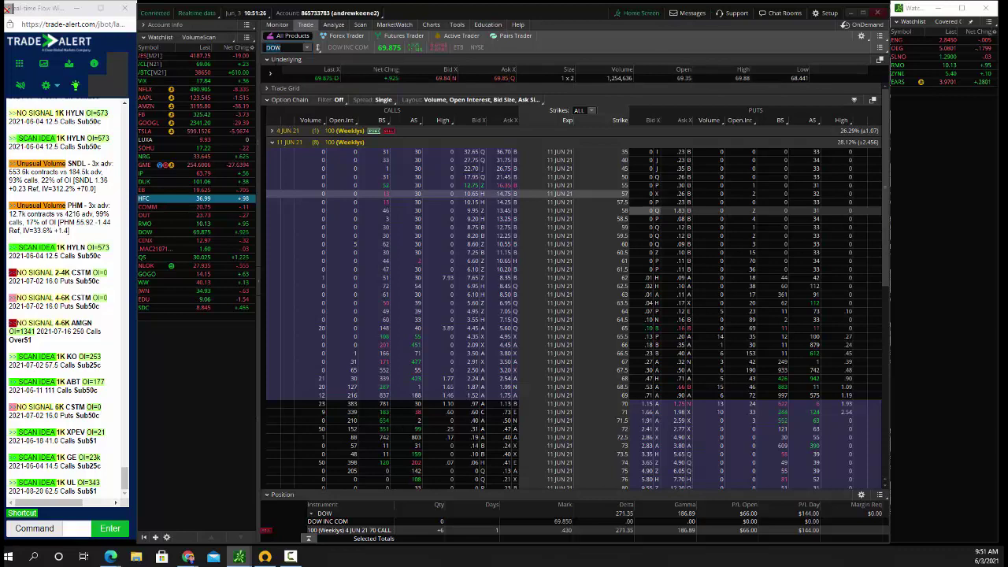
Step: Load the EDU option chain, check the position statement and return to the chain
click(276, 47)
text(EDU)
key(Return)
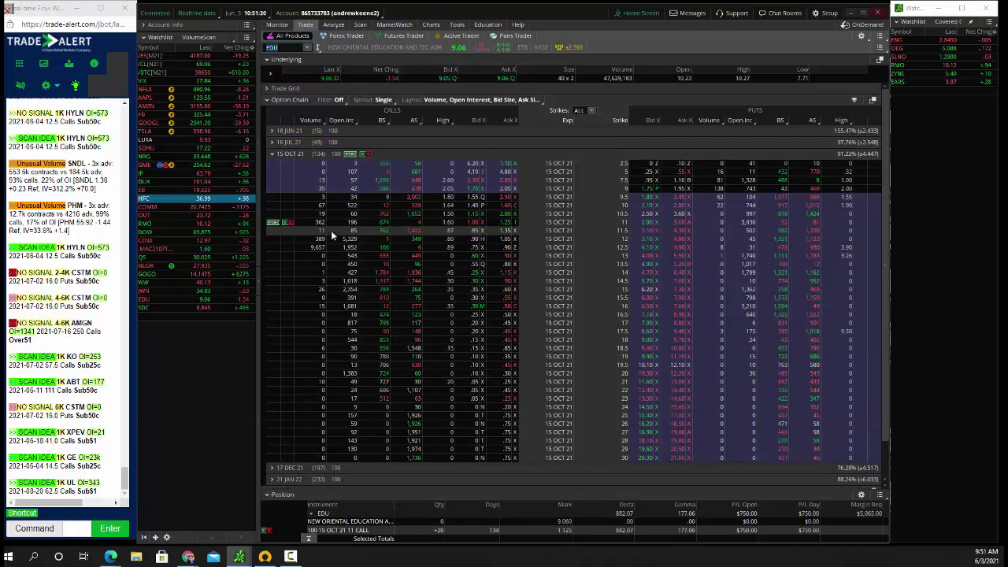
click(280, 25)
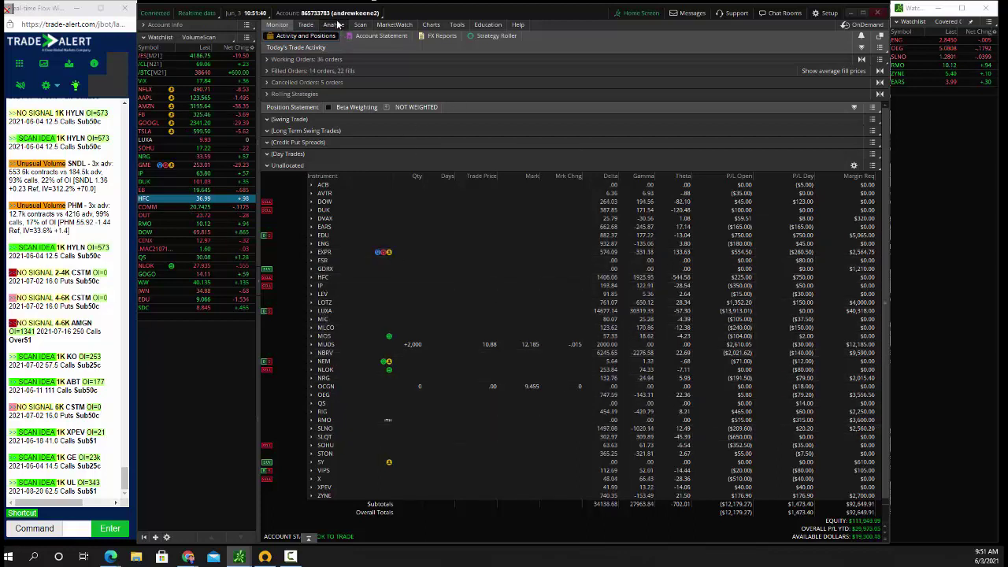
click(306, 24)
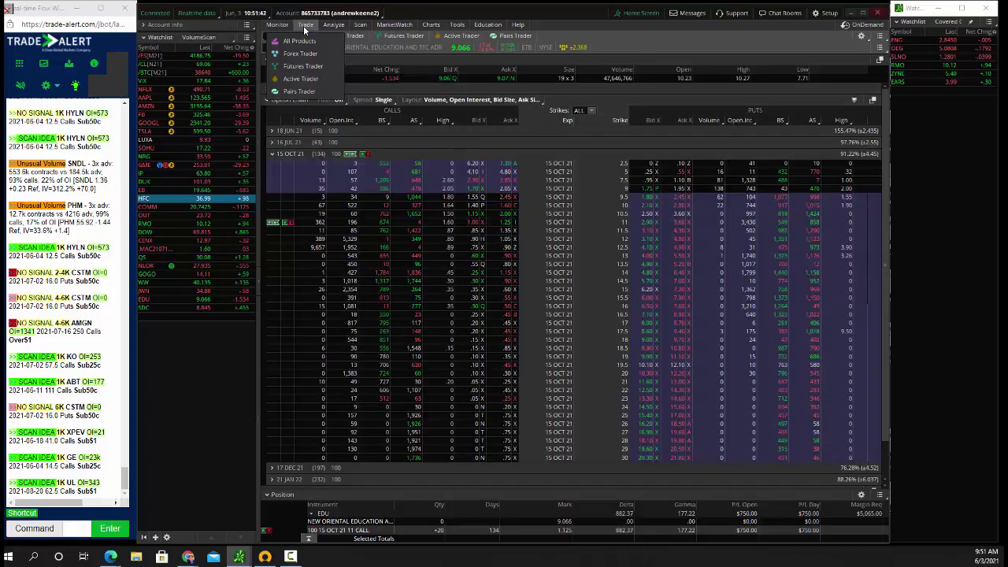
click(294, 40)
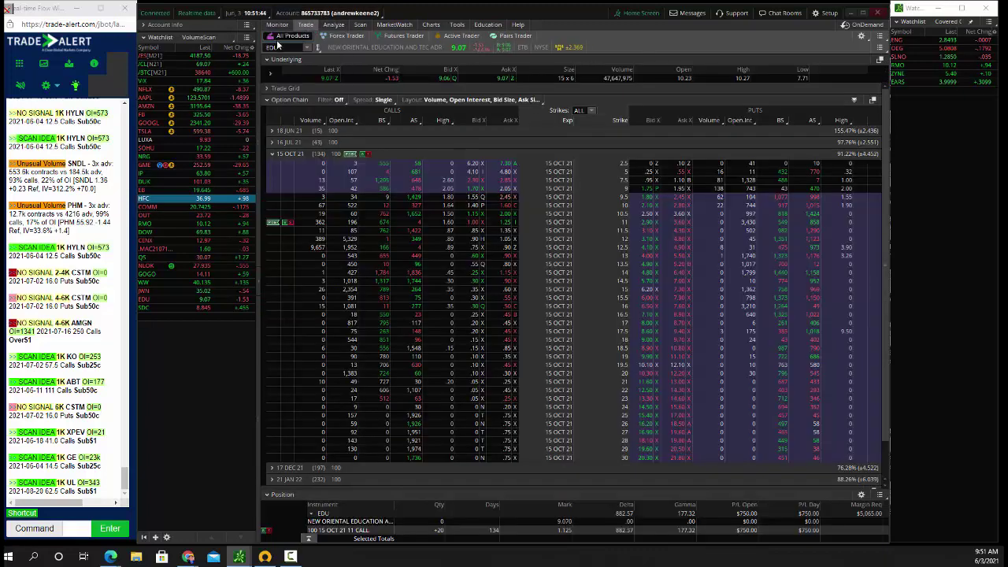
Step: Load the RMO option chain, circle the position's quantities, P/L Open and P/L Day in red, and clear the markings
text(RMO)
key(Return)
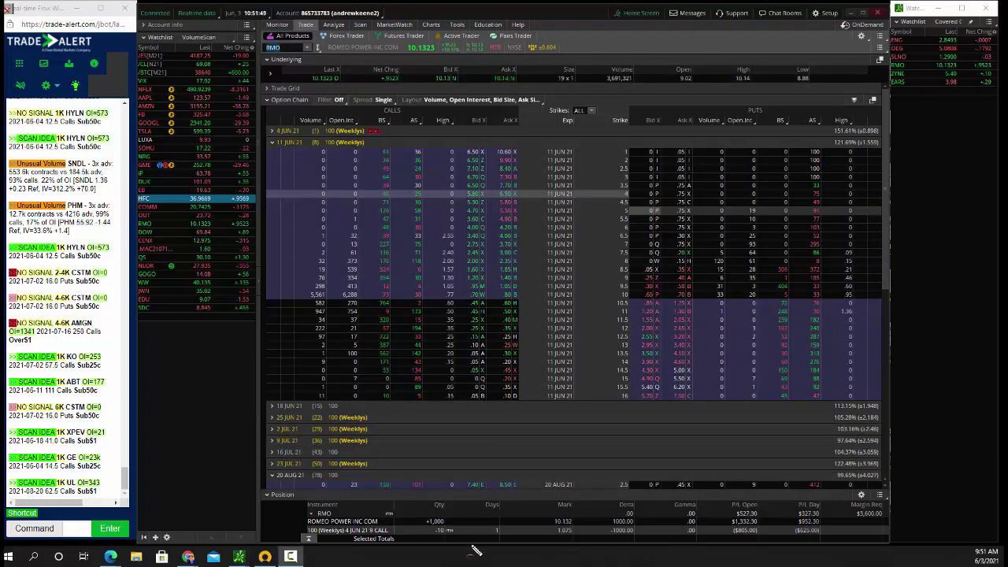
drag(413, 516, 459, 544)
drag(784, 501, 837, 546)
drag(714, 503, 774, 524)
drag(715, 500, 753, 518)
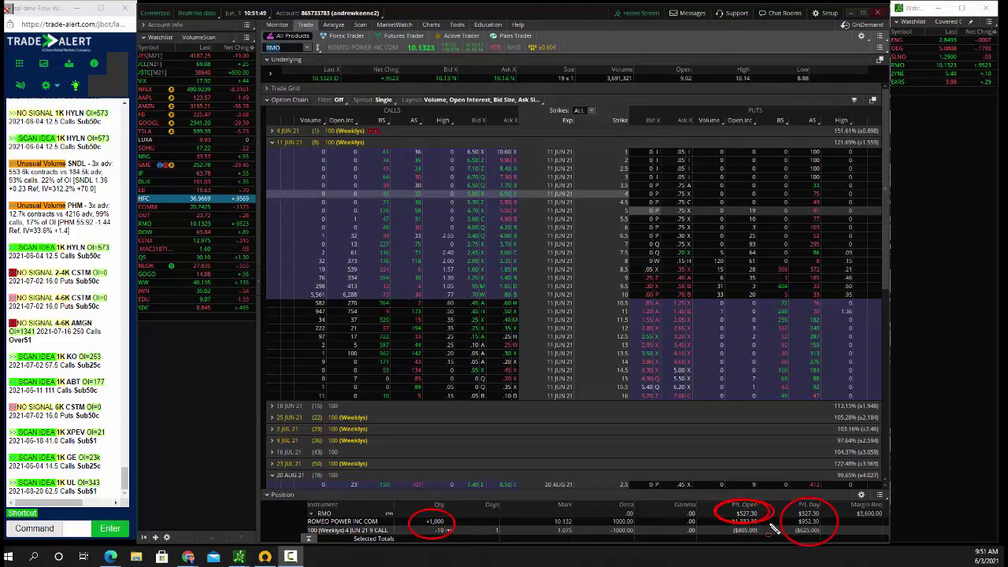
drag(773, 524, 777, 525)
key(Escape)
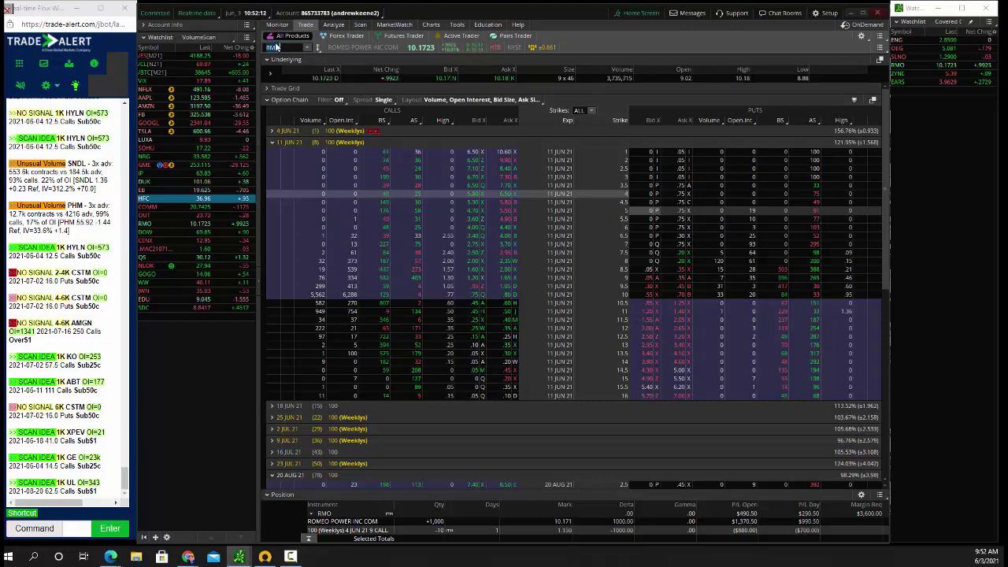
Step: Load the SY option chain
click(275, 48)
text(SY)
key(Return)
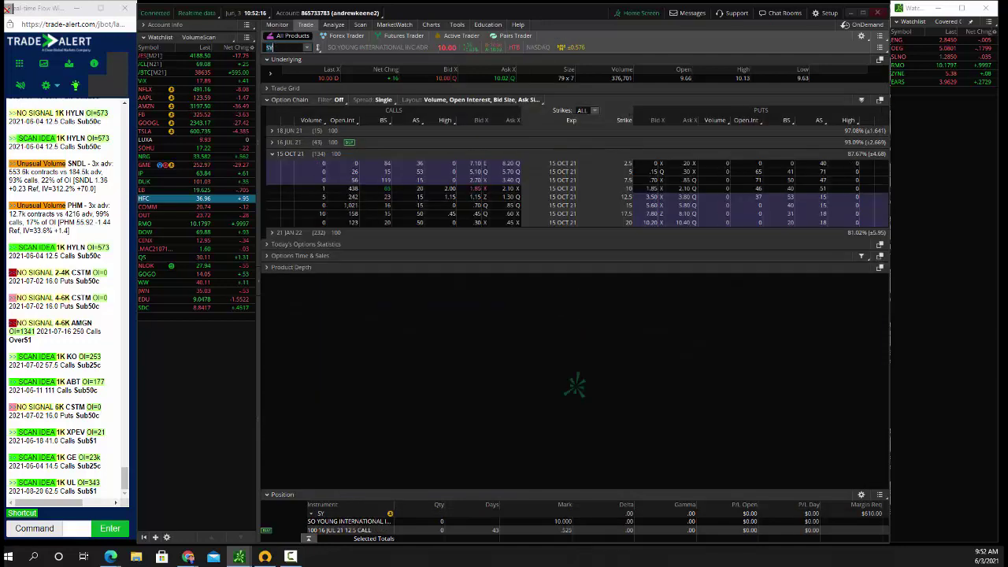
click(188, 558)
click(188, 558)
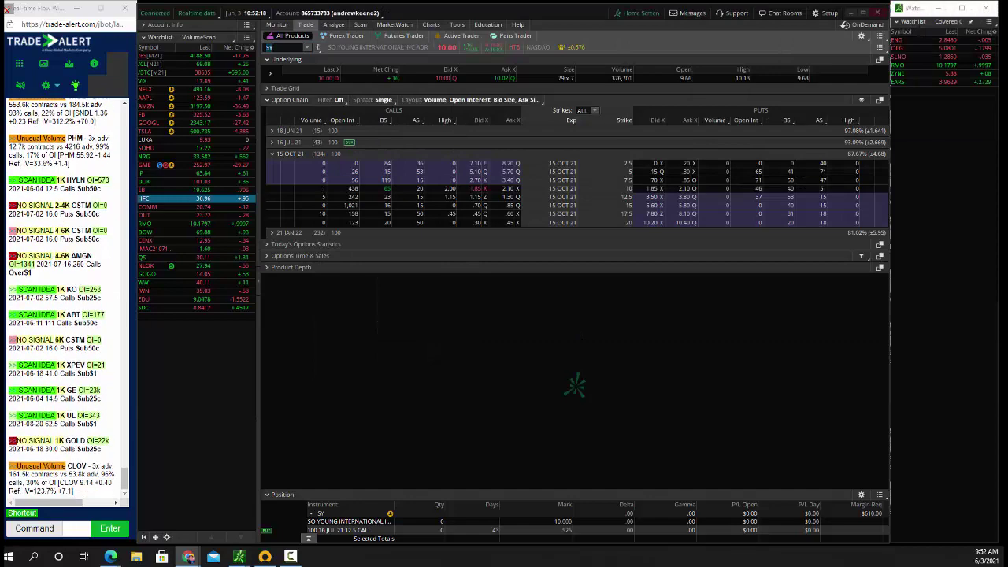
Step: Load the KR option chain, collapse its 11 JUN 21 weekly expiration and expand the 16 JUL 21 one
click(272, 47)
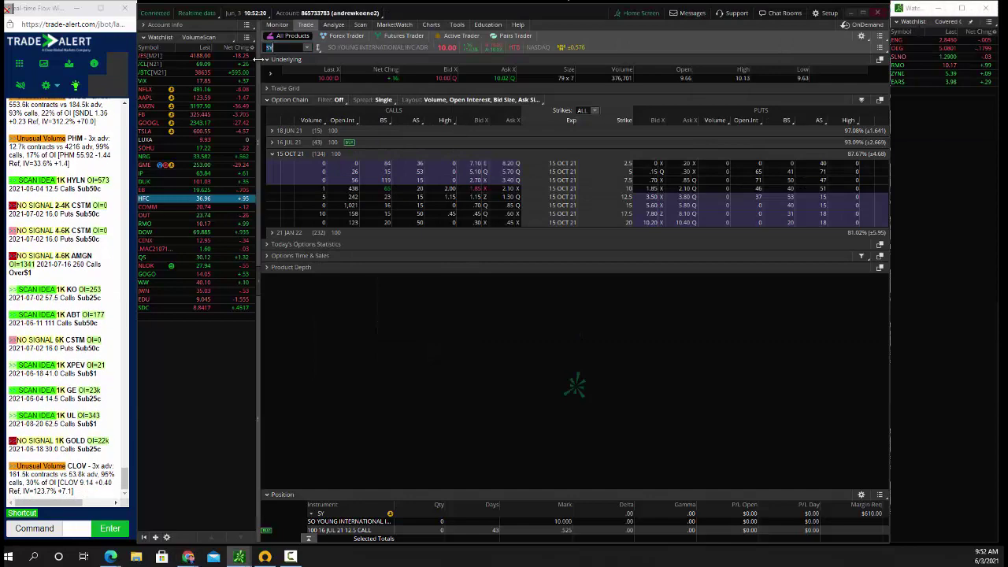
text(KR)
key(Return)
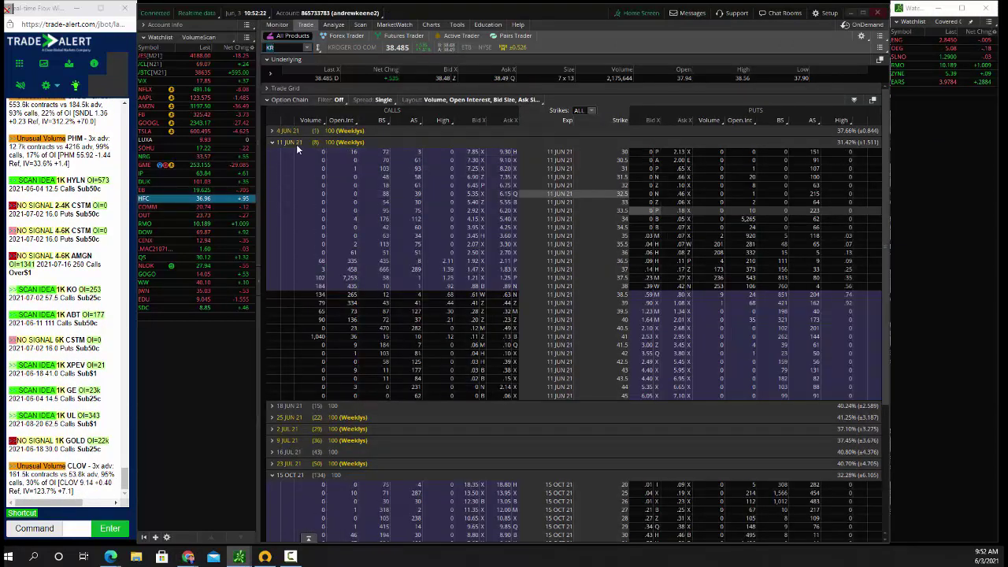
click(296, 144)
click(293, 201)
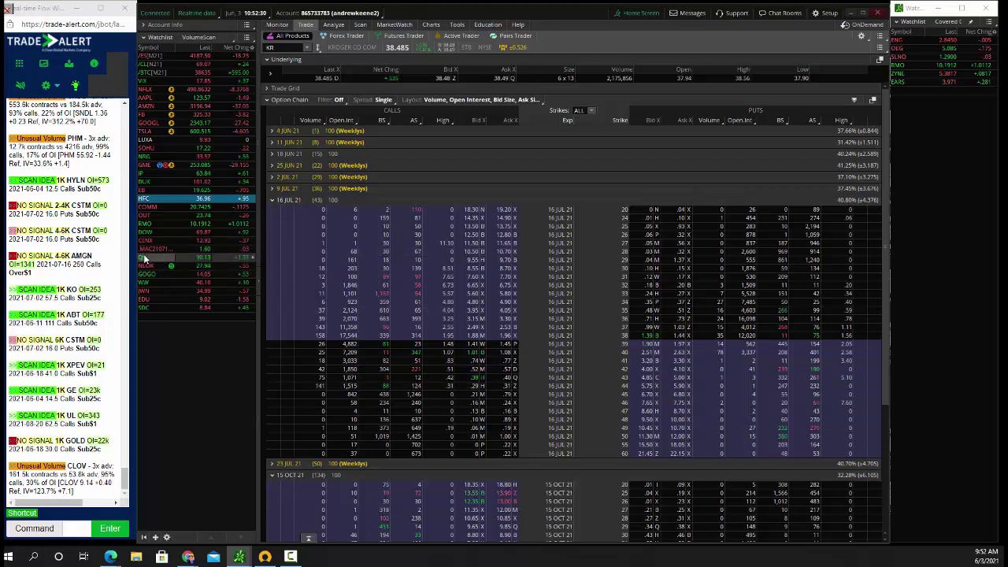
Step: Delete QS from the VolumeScan watchlist
click(142, 258)
key(BackSpace)
key(Return)
Step: Select IP in the watchlist, load its option chain and expand the 18 JUN 21 expiration
key(Up)
key(Up)
key(Up)
key(Up)
key(Up)
key(Up)
key(Up)
key(Up)
key(Up)
key(Up)
key(Up)
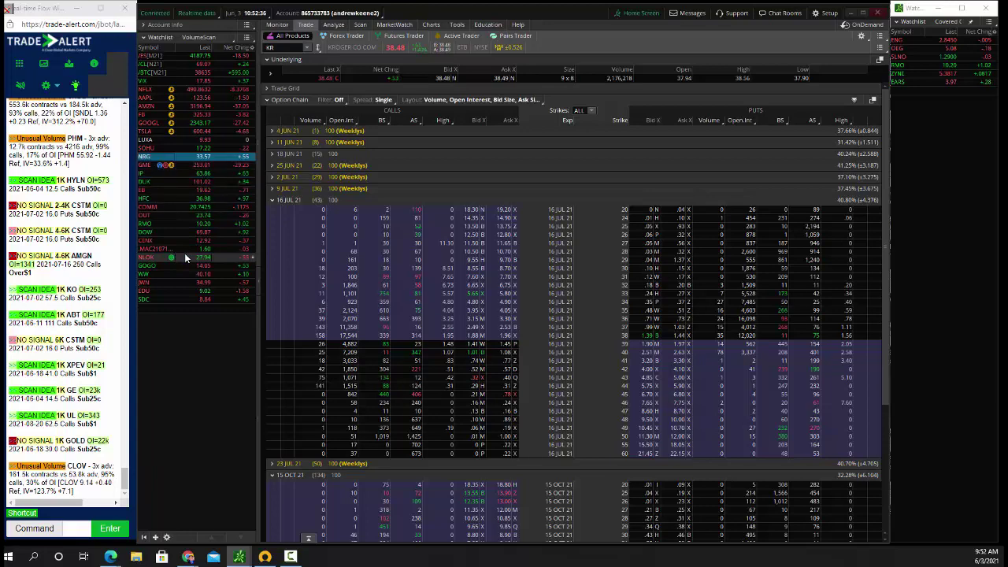
key(Down)
key(Down)
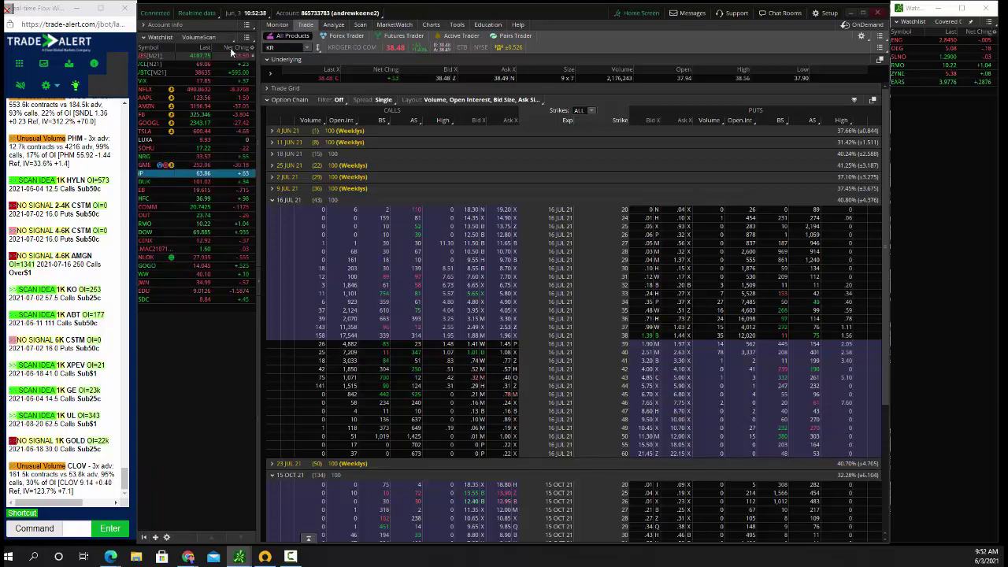
click(271, 48)
text(IP)
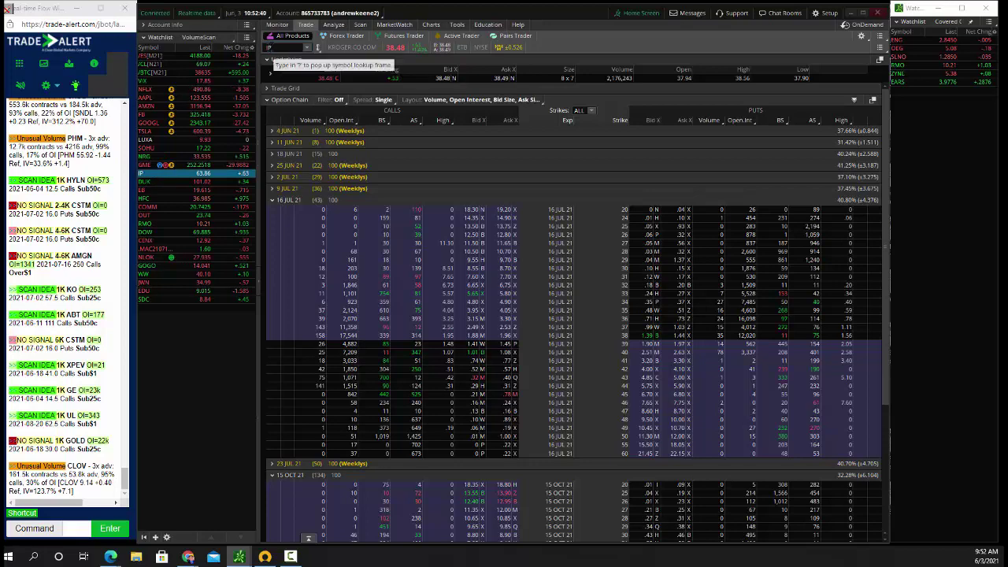
key(Return)
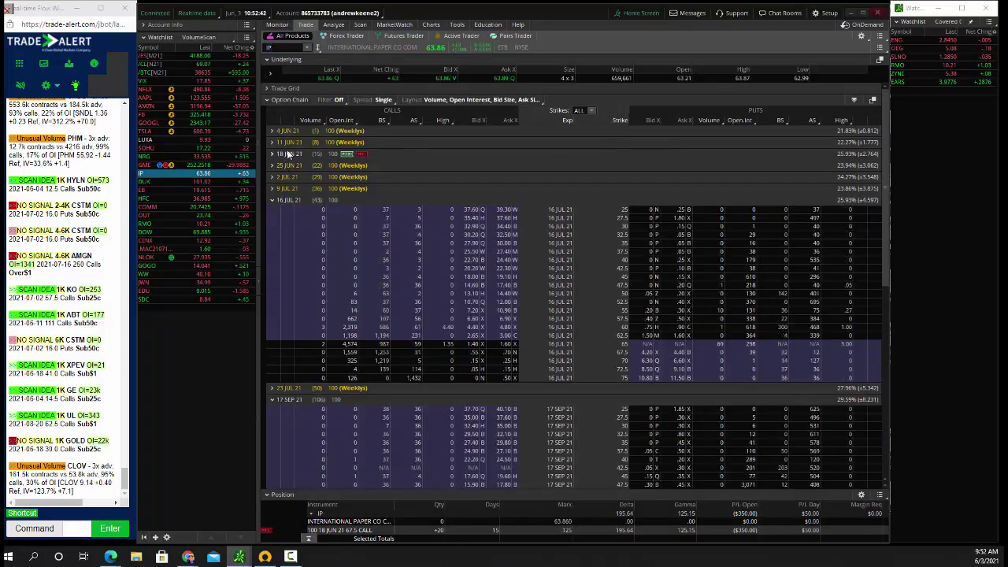
click(289, 155)
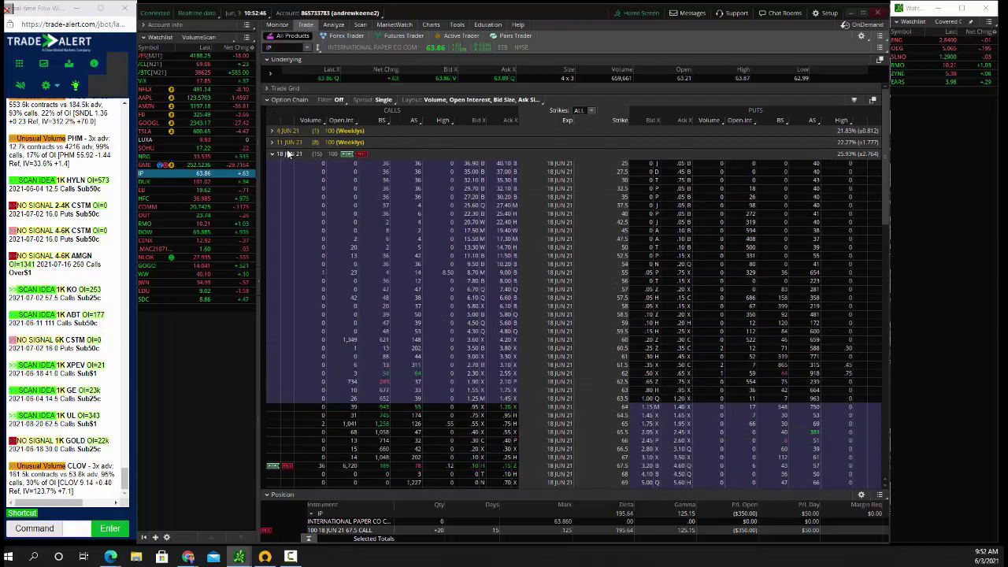
Step: Load the AVTR option chain
click(269, 47)
text(AVTR)
key(Return)
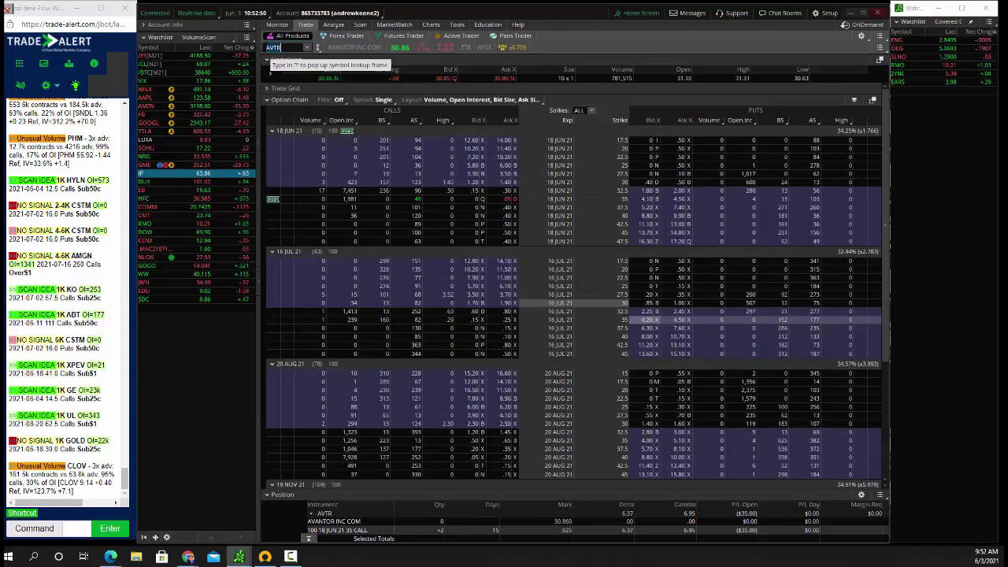
Step: Check the position statement, return to the option chain and load XPEV
click(277, 25)
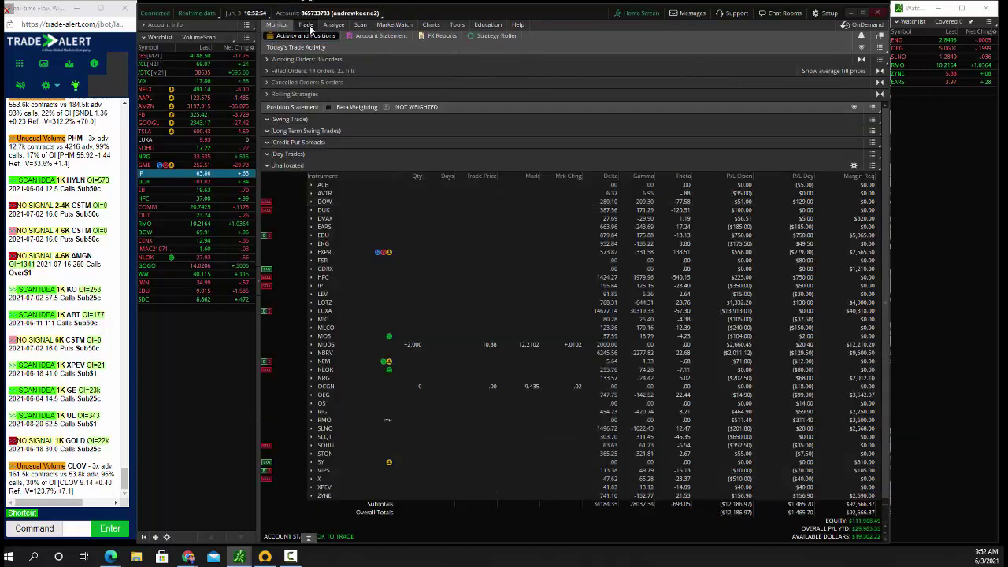
click(307, 25)
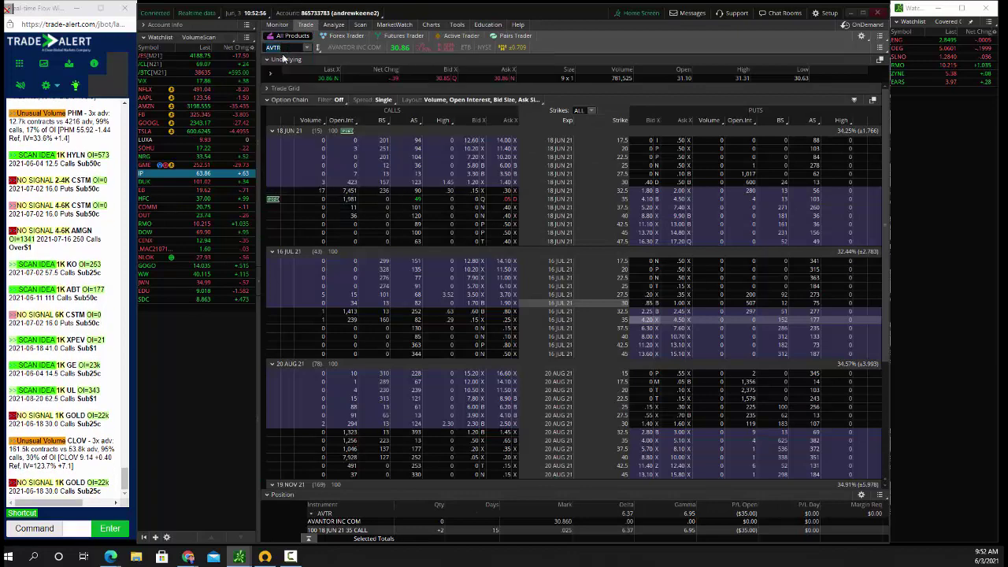
text(XPEV)
key(Return)
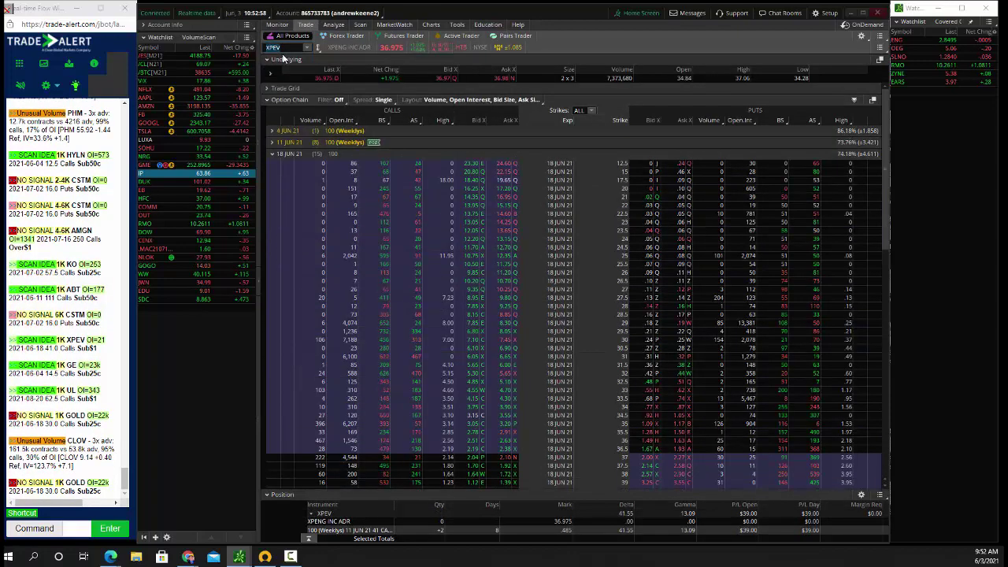
Step: Expand the 11 JUN 21 weekly expiration in the XPEV option chain and review its call strikes
click(292, 144)
scroll(370, 246, down, 4)
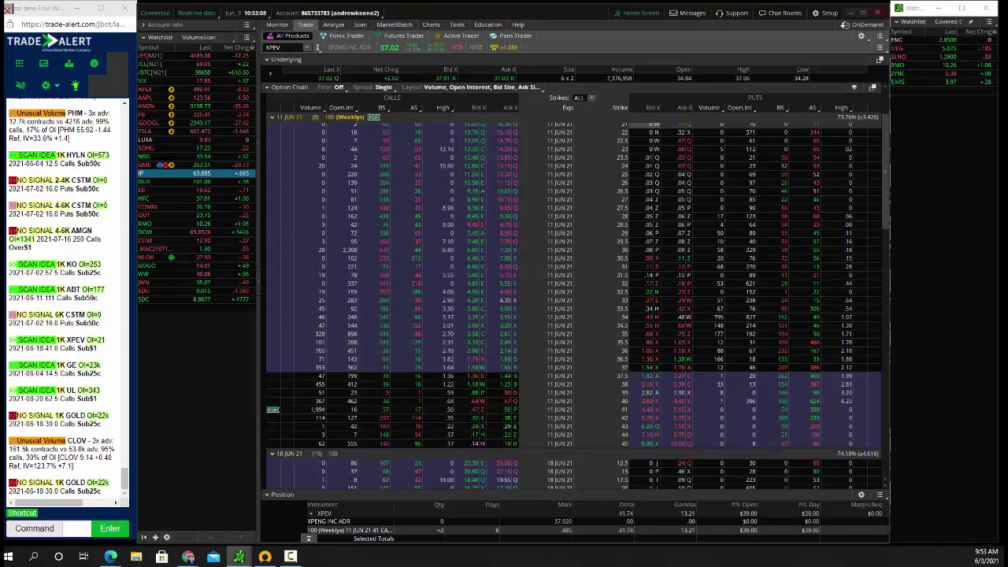
Step: Load the WW option chain and review the 18 JUN 21 and 16 JUL 21 calls
click(275, 47)
text(WW)
key(Return)
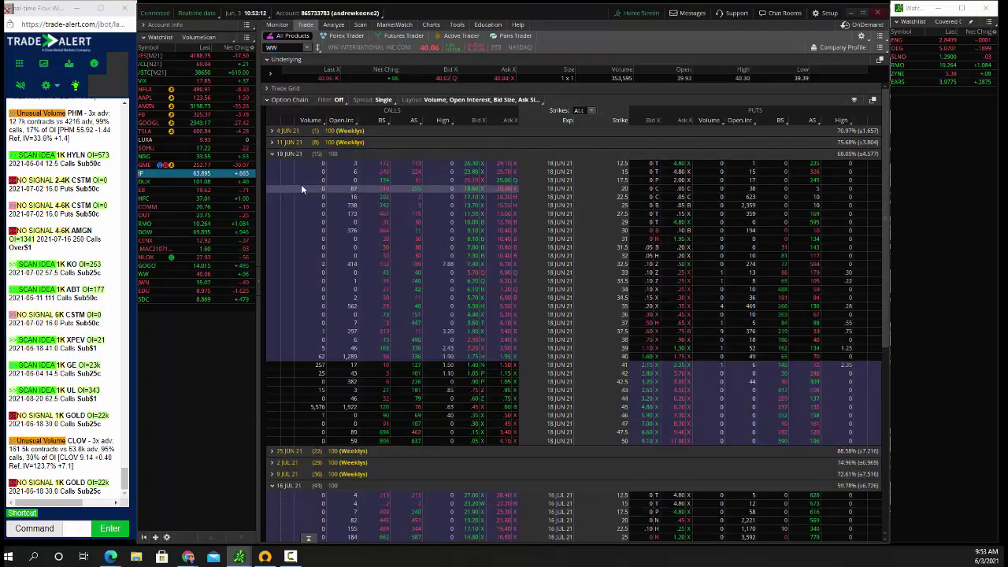
scroll(300, 193, down, 5)
scroll(301, 195, down, 3)
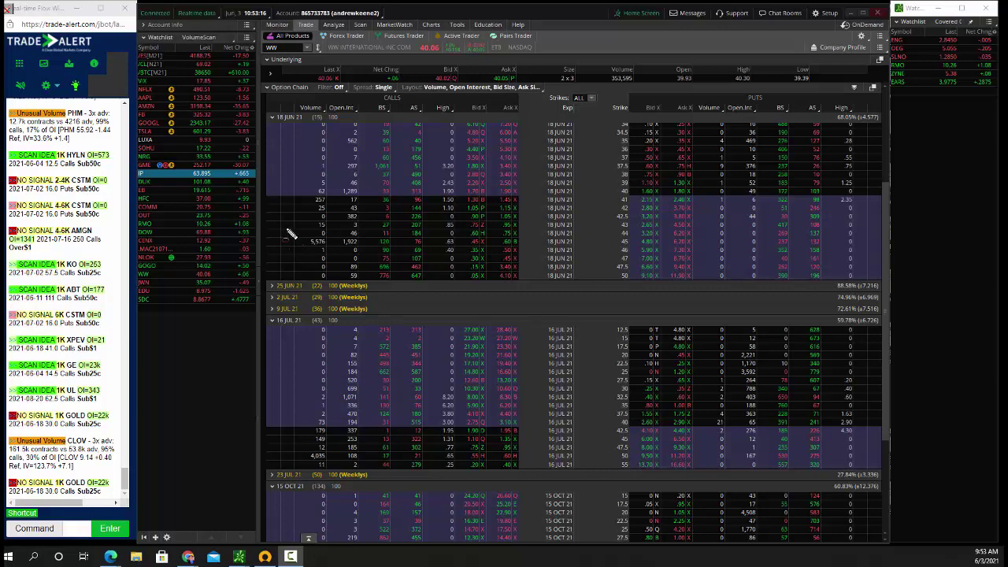
Step: Circle in red the WW 18 JUN 21 45-strike call row, its bid and bid size, and the 16 JUL 21 50-strike call bid
mouse_move(289, 231)
mouse_down()
mouse_move(524, 263)
mouse_move(682, 263)
mouse_up()
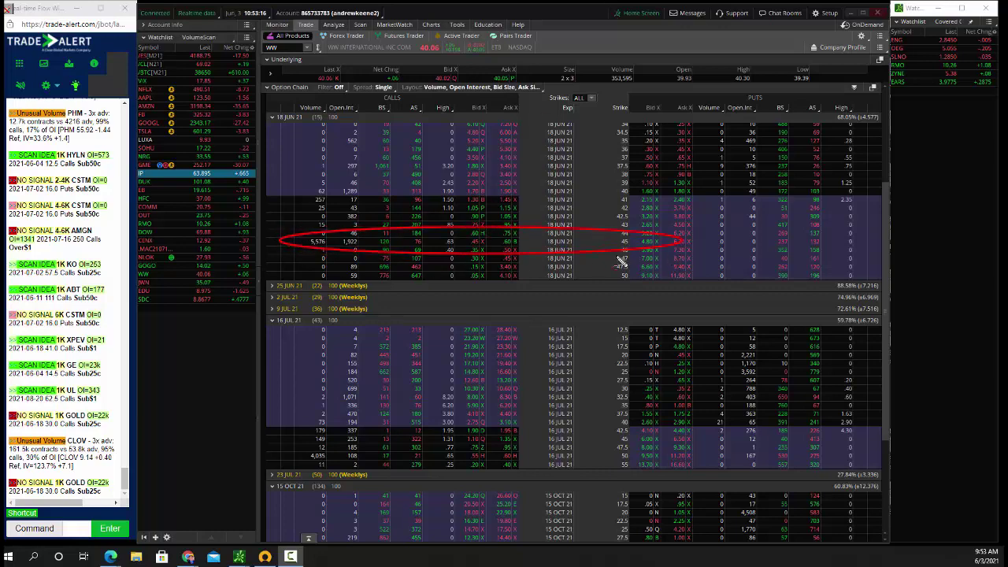
drag(471, 237, 490, 254)
drag(370, 228, 399, 257)
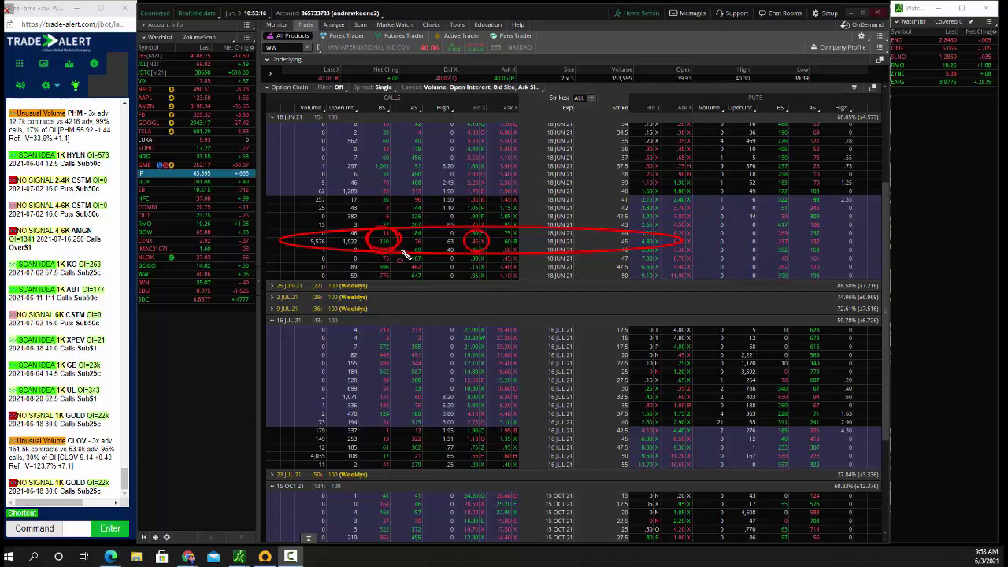
mouse_move(468, 462)
mouse_down()
mouse_move(467, 449)
mouse_move(491, 464)
mouse_up()
Step: Draw blue pointer lines to the circled WW bid and bid size values, and clear all the annotations
drag(596, 315, 477, 249)
mouse_move(323, 323)
mouse_down()
mouse_move(386, 242)
mouse_move(386, 183)
mouse_up()
drag(501, 146, 479, 234)
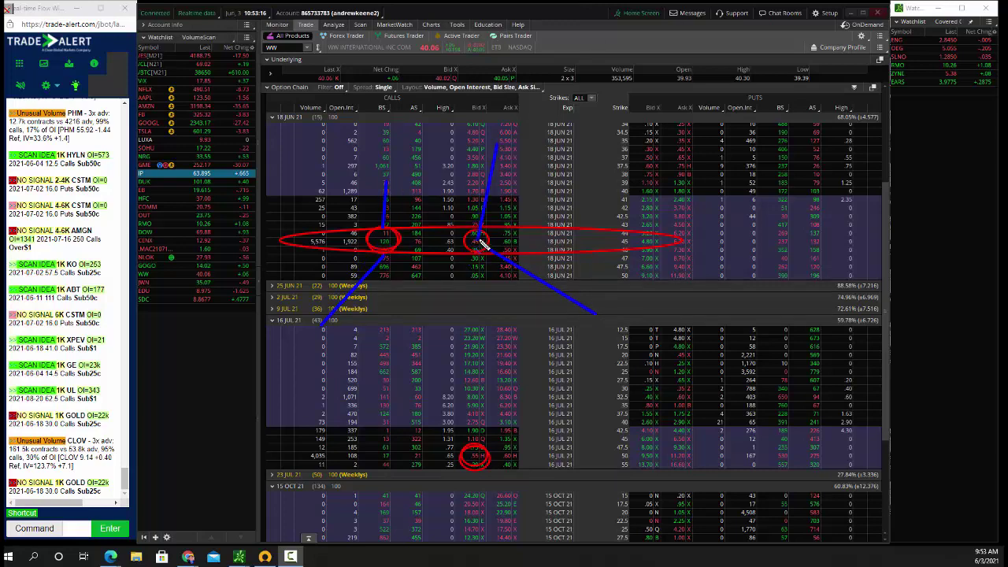
drag(415, 335, 475, 260)
drag(564, 394, 482, 457)
drag(414, 542, 465, 473)
key(Escape)
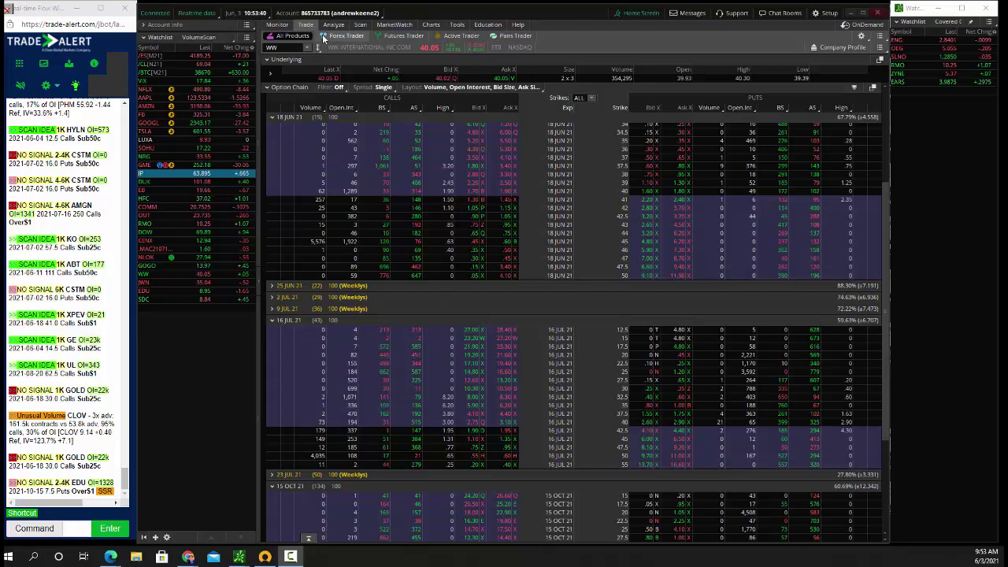
Step: Check the position statement and load the BGS option chain
click(277, 24)
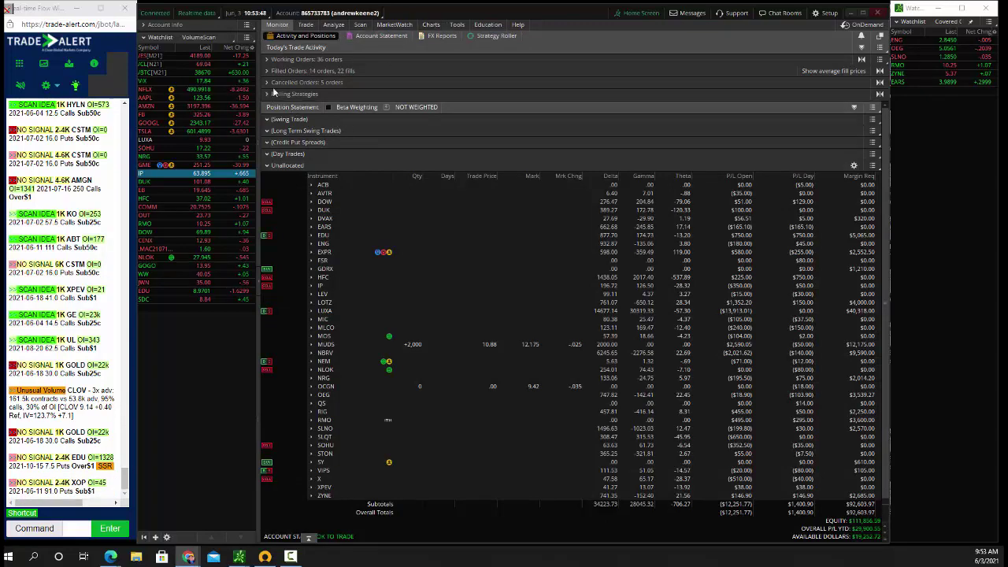
click(306, 24)
text(BGS)
key(Return)
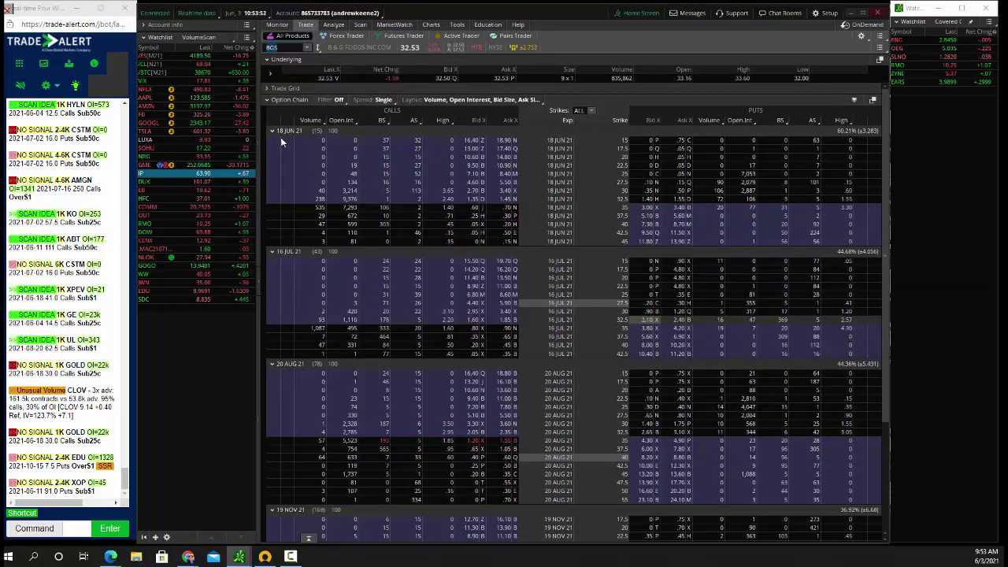
Step: Collapse the 18 JUN 21 and 16 JUL 21 BGS expirations, and temporarily circle the 20 AUG 21 35-strike row in red
click(288, 130)
click(296, 143)
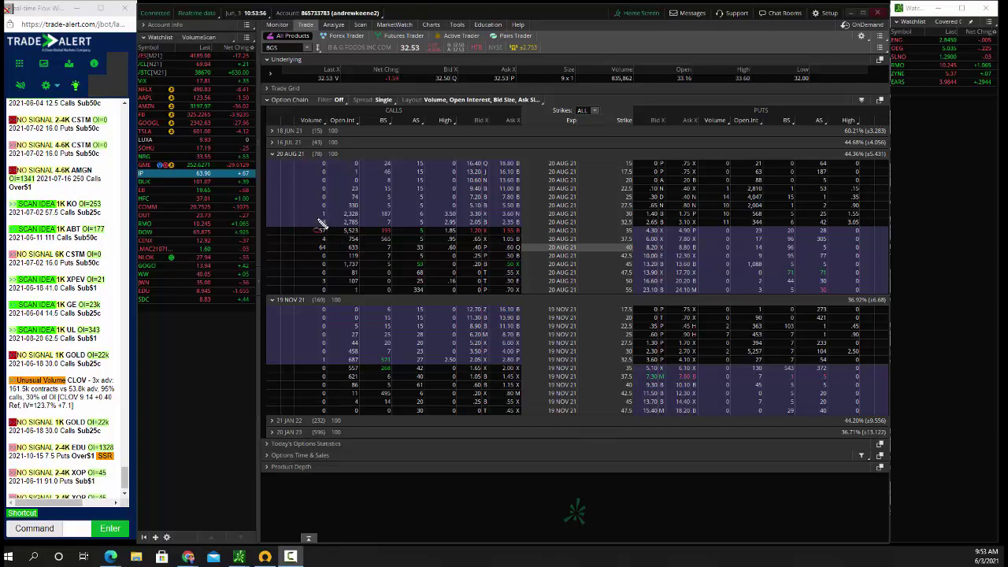
mouse_move(317, 219)
mouse_down()
mouse_move(724, 253)
mouse_move(731, 244)
mouse_up()
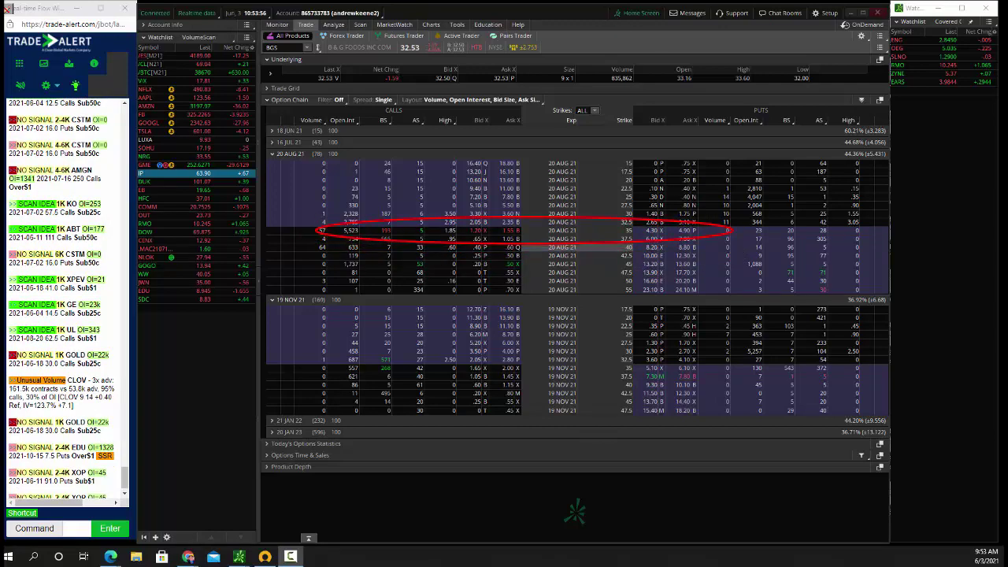
key(Escape)
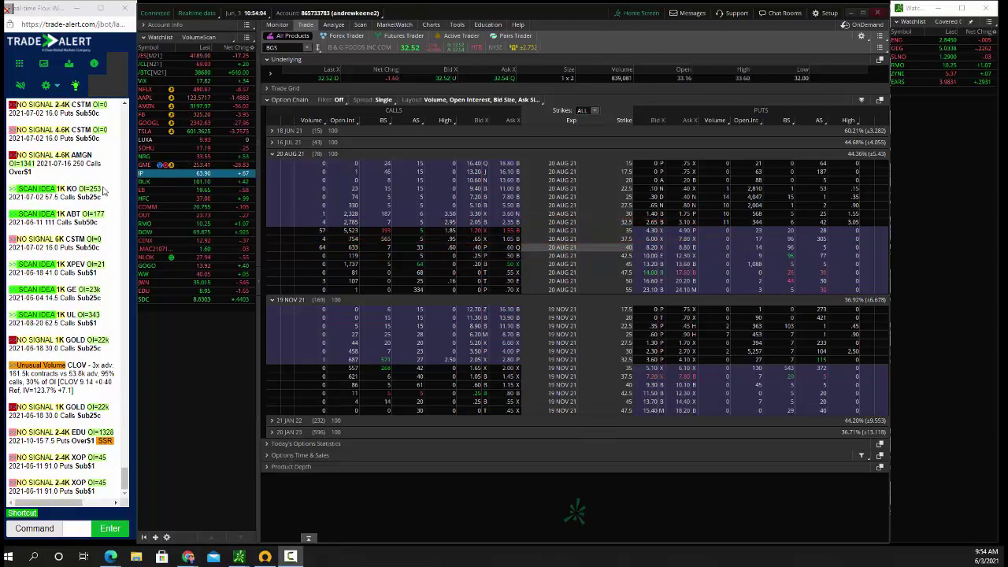
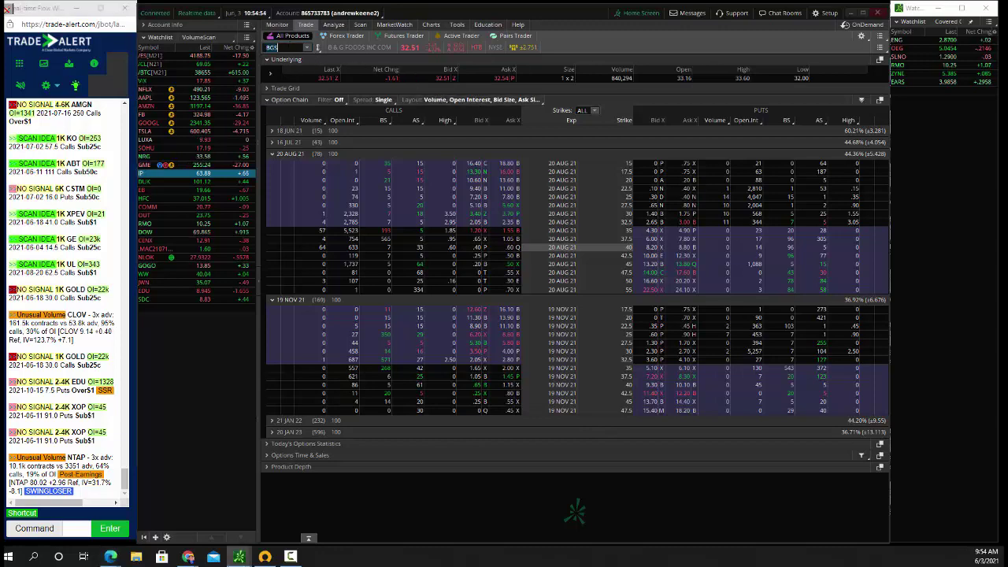
Step: Load the WW option chain again and check the position statement
text(WW)
key(Return)
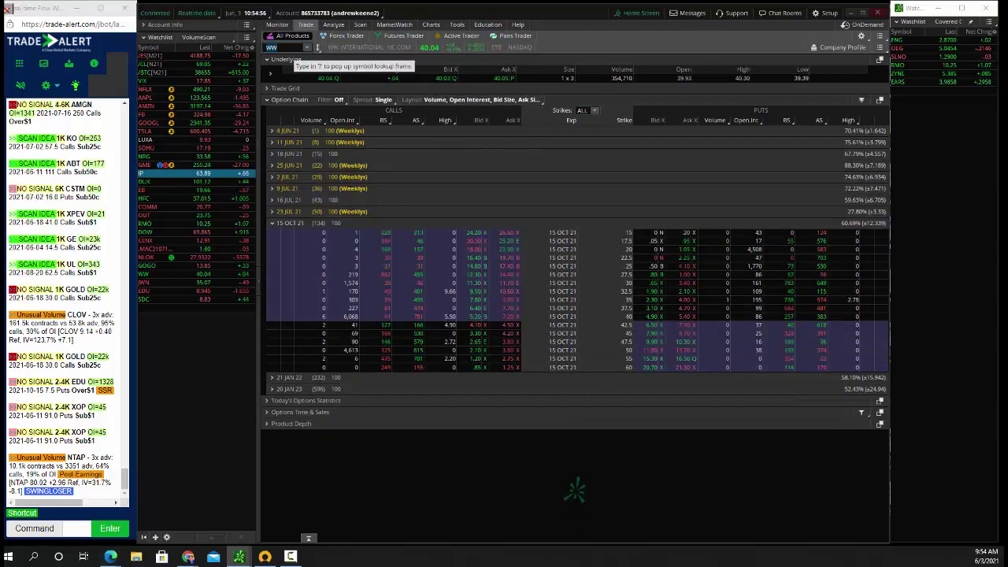
click(277, 24)
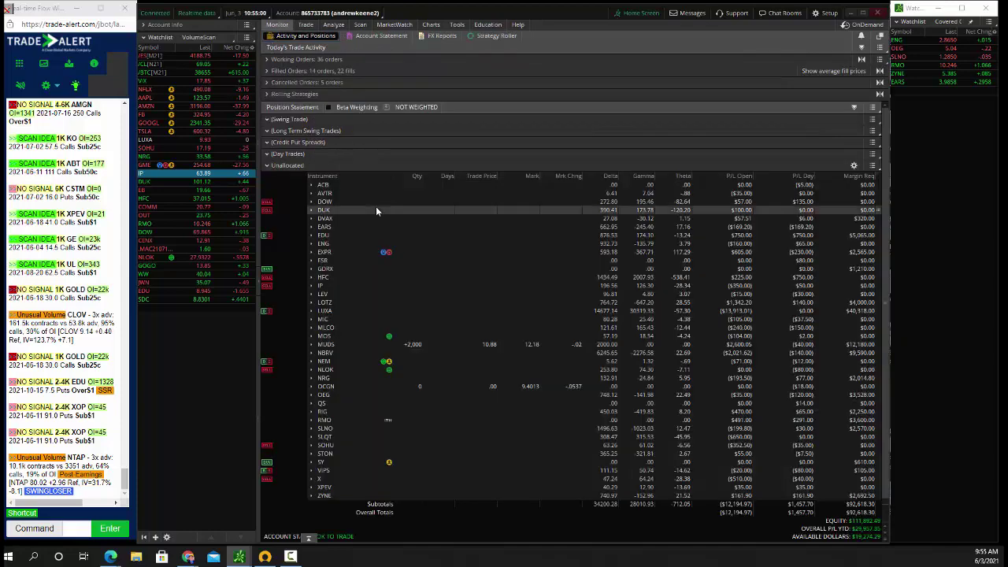
Step: Return to the option chain view and load AMC
click(306, 25)
click(289, 47)
text(AMC)
key(Return)
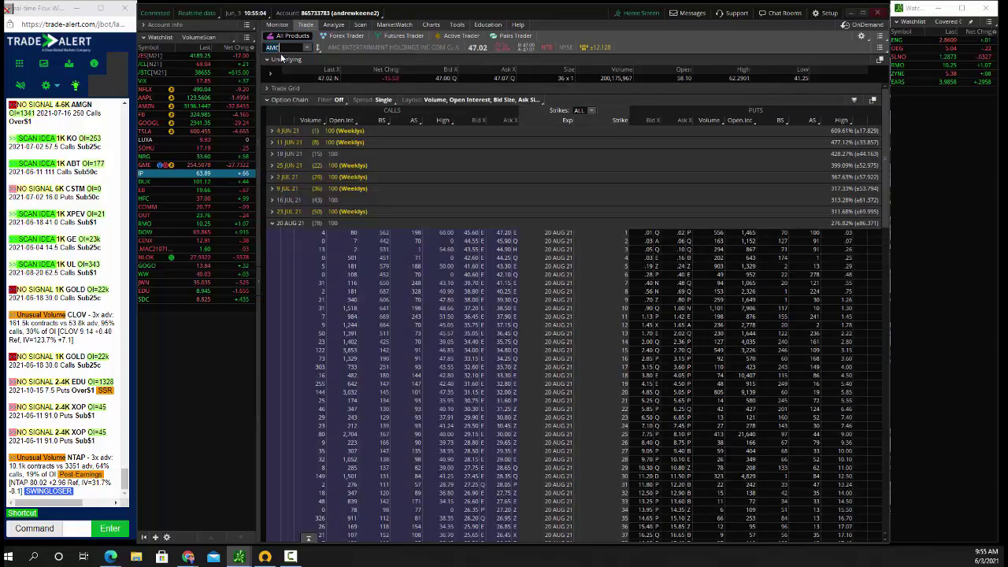
Step: Maximize the GDRX chart cell, load AMC in it and examine the most recent daily candles
click(431, 25)
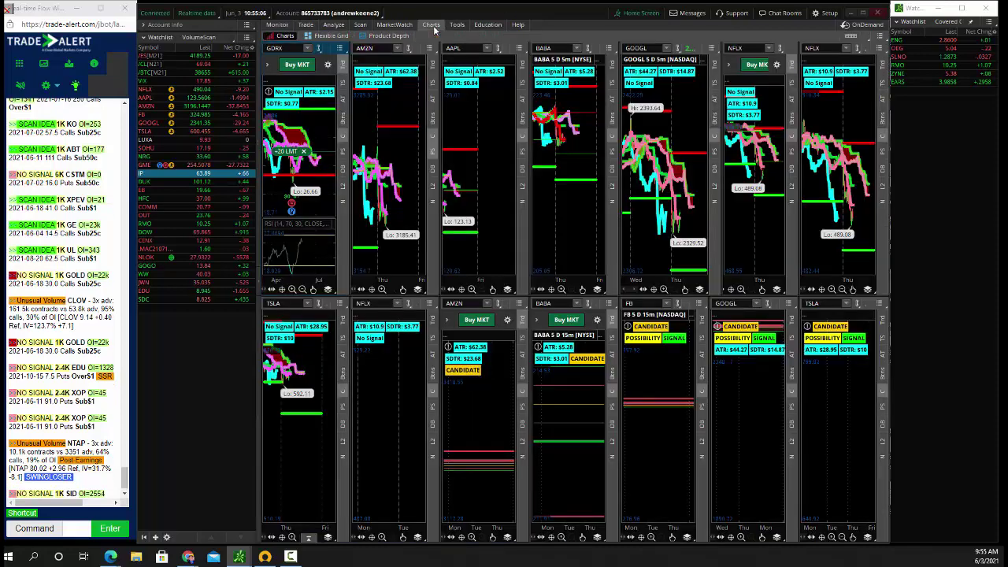
click(340, 48)
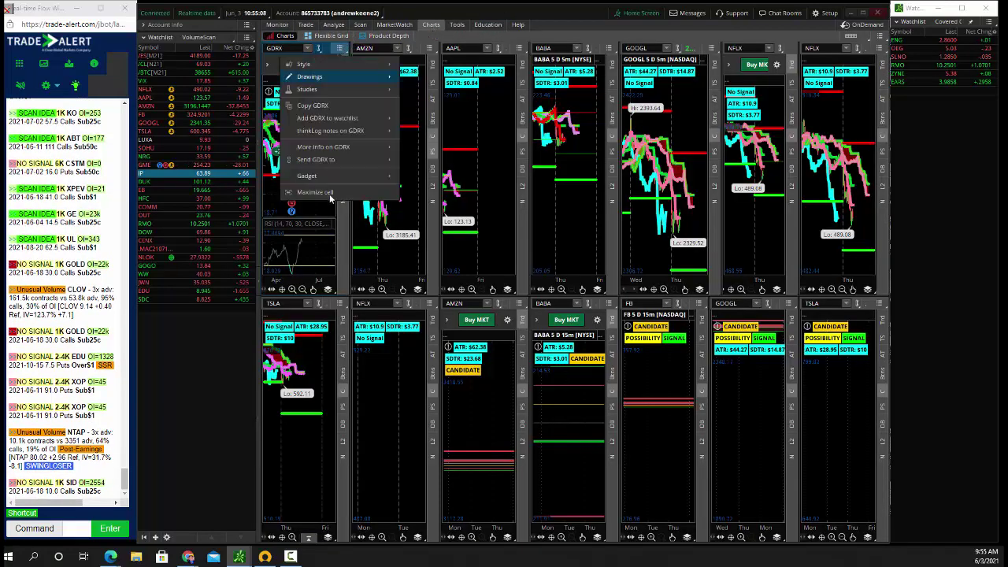
click(328, 193)
click(279, 47)
text(AMC)
key(Return)
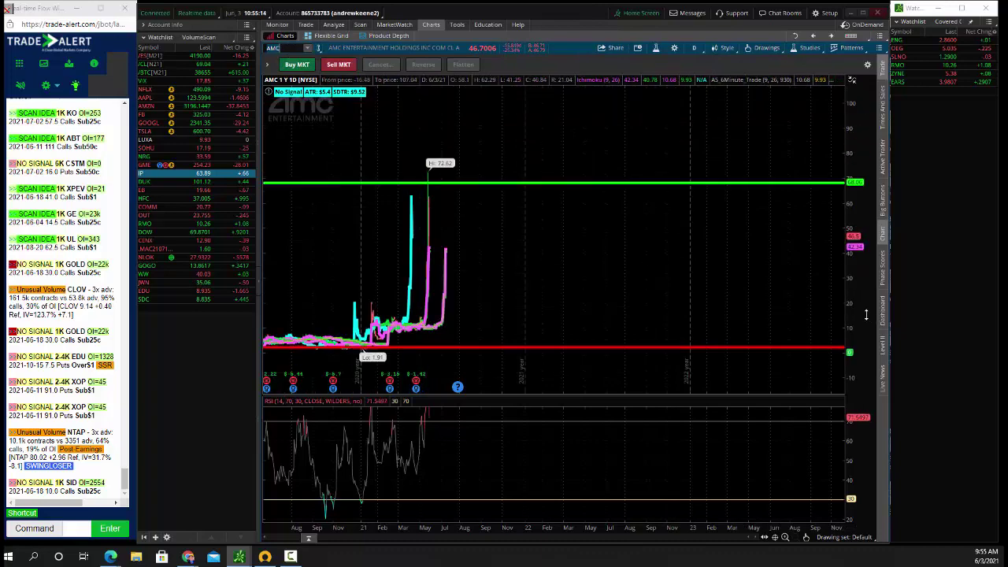
click(785, 537)
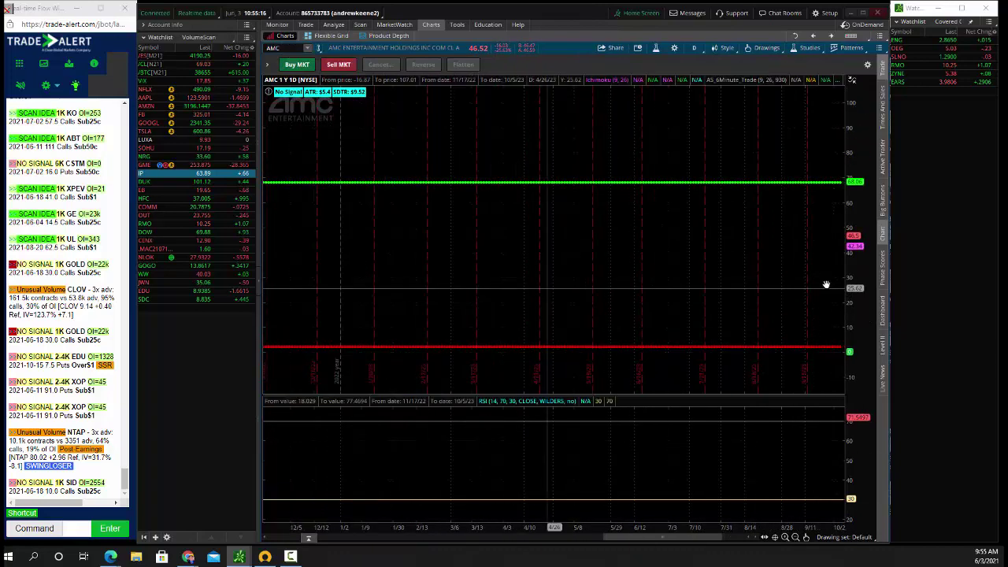
drag(829, 283, 840, 285)
drag(335, 304, 822, 307)
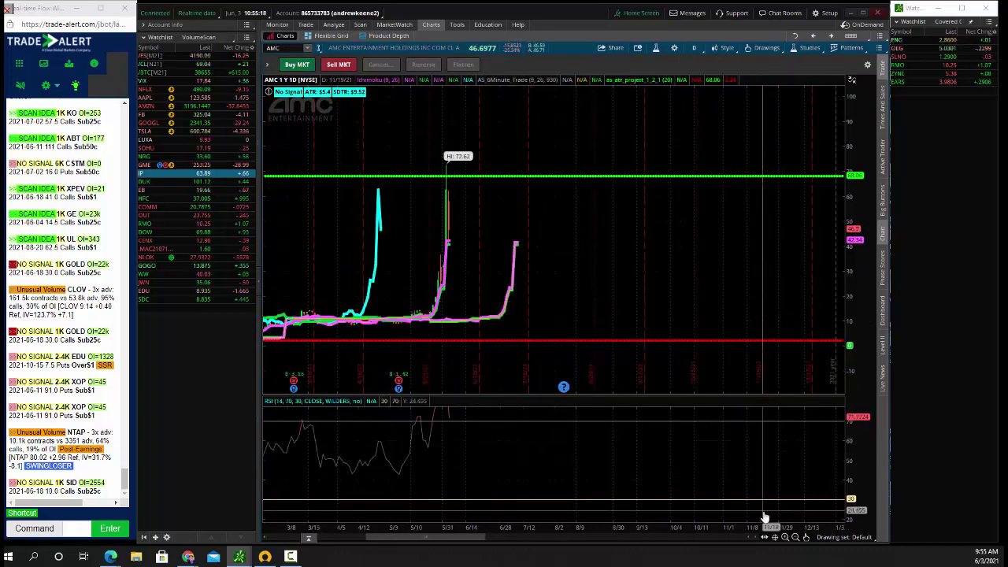
click(786, 537)
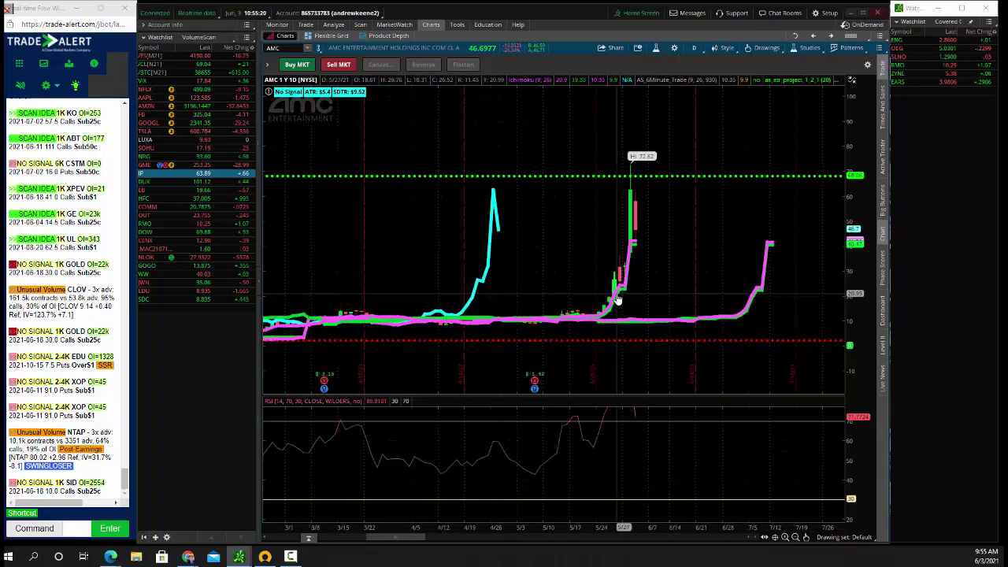
Step: Expand the 4 JUN 21 weekly expiration in the AMC option chain and limit the display to 14 strikes
click(306, 24)
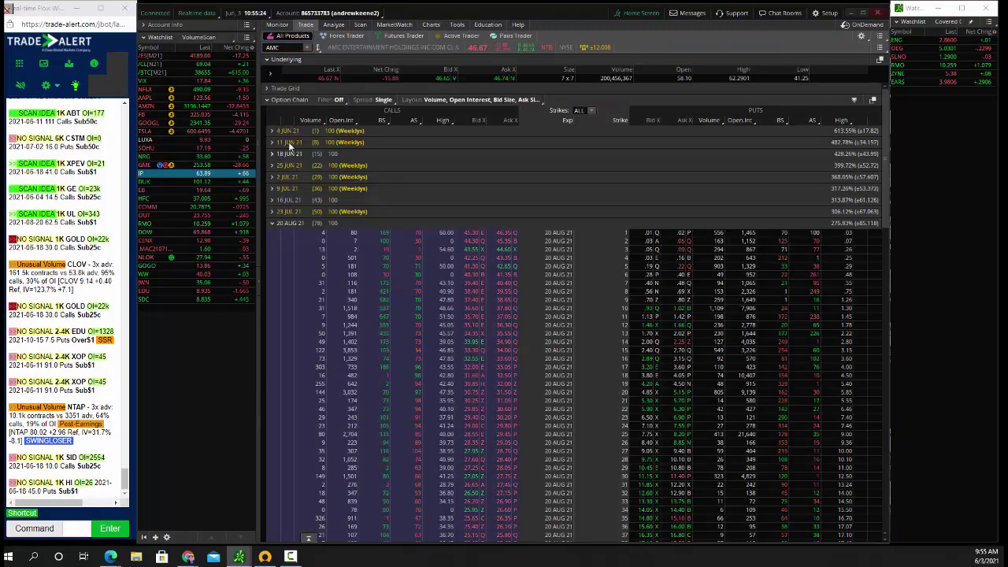
click(287, 131)
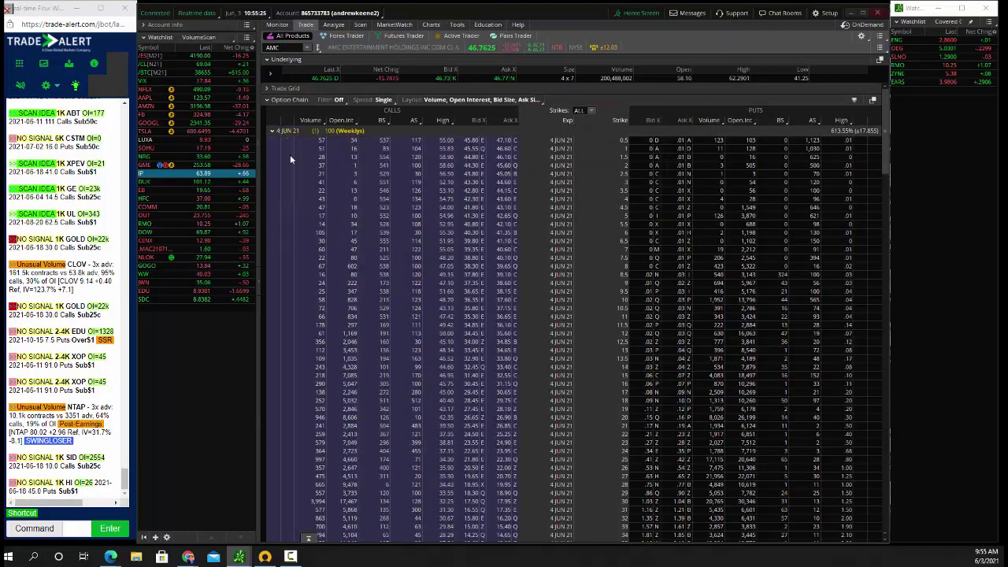
click(595, 114)
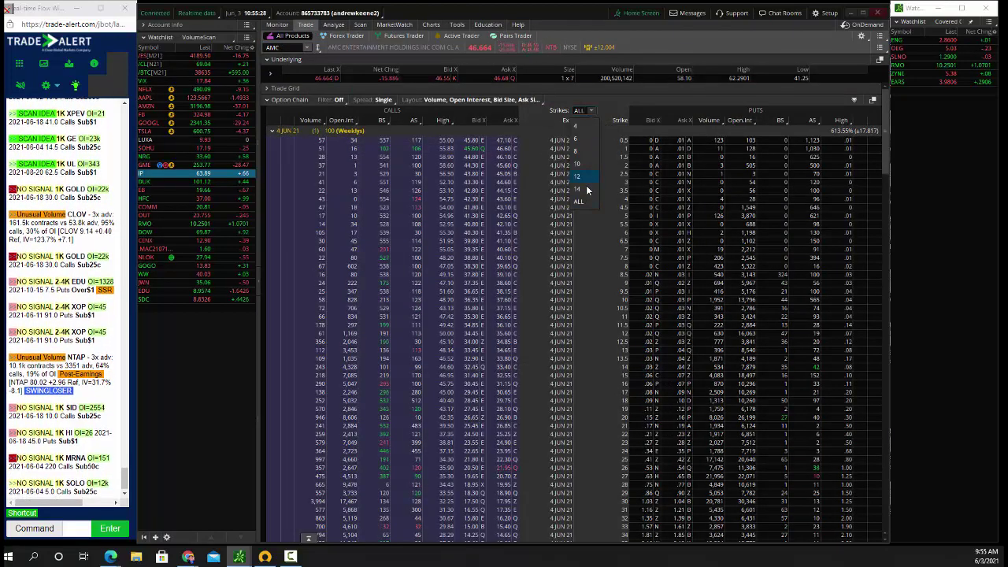
click(577, 190)
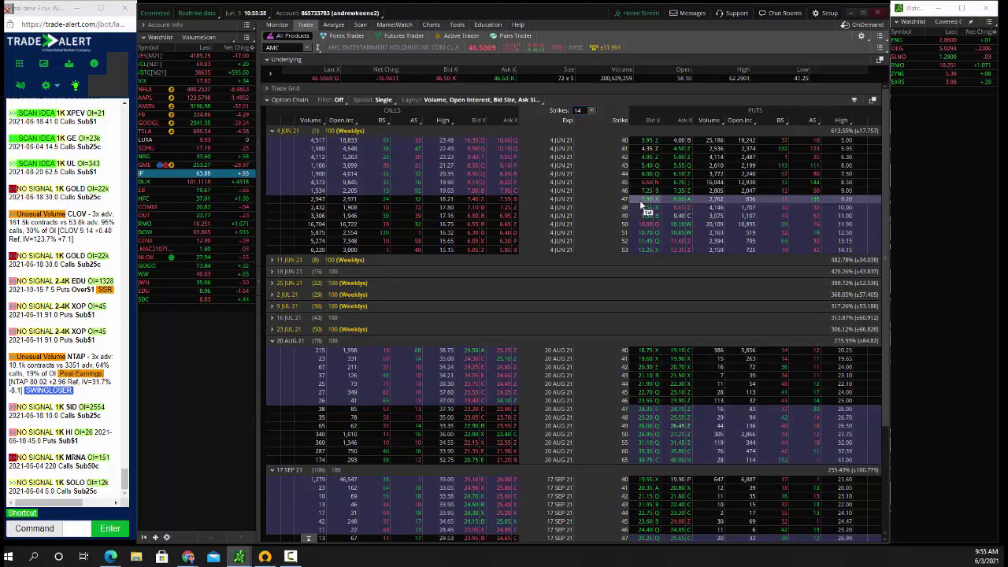
Step: Recheck the AMC price chart and return to its option chain
click(431, 25)
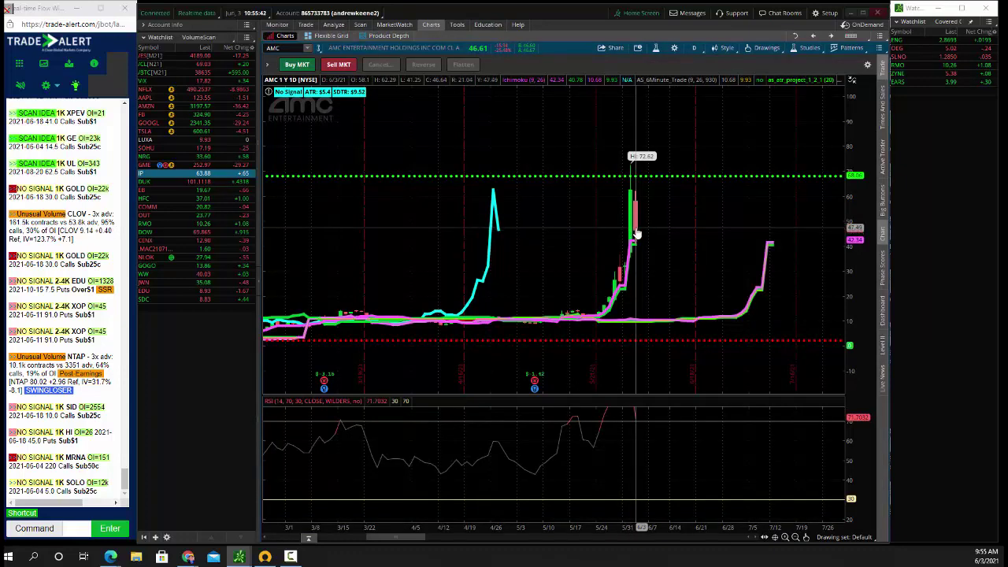
click(305, 25)
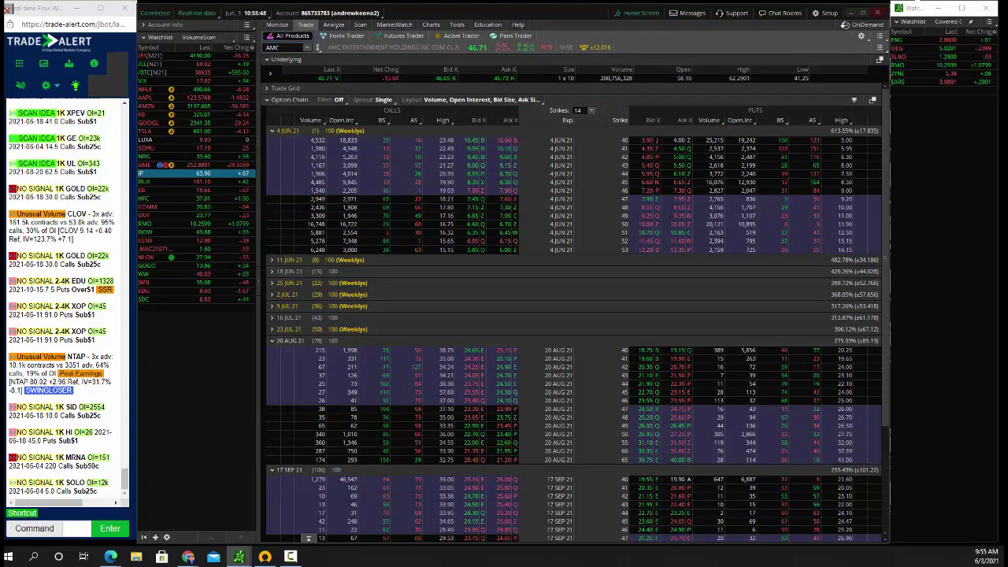
click(189, 558)
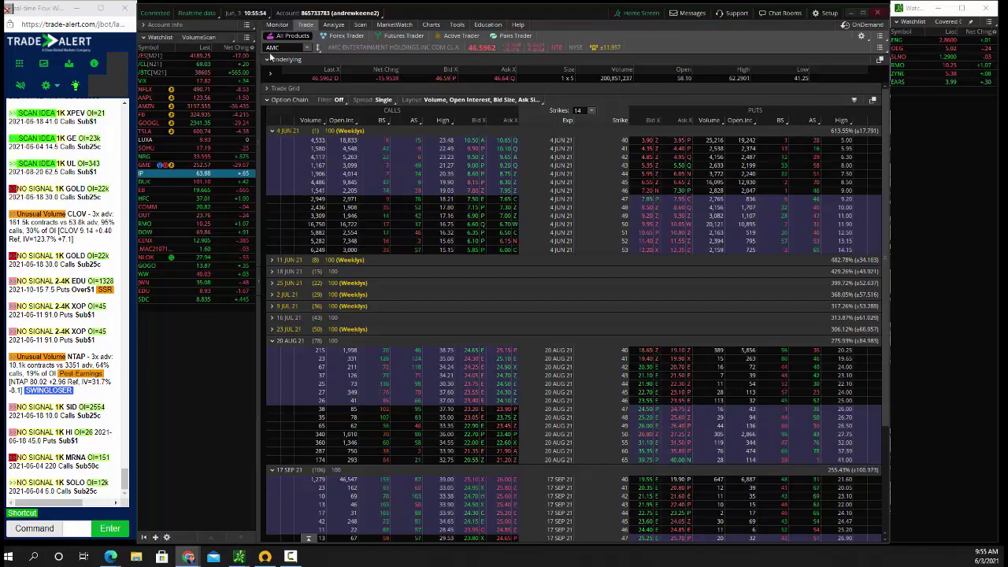
Step: Load the CENX option chain and expand the 16 JUL 21 expiration
click(276, 48)
text(CENX)
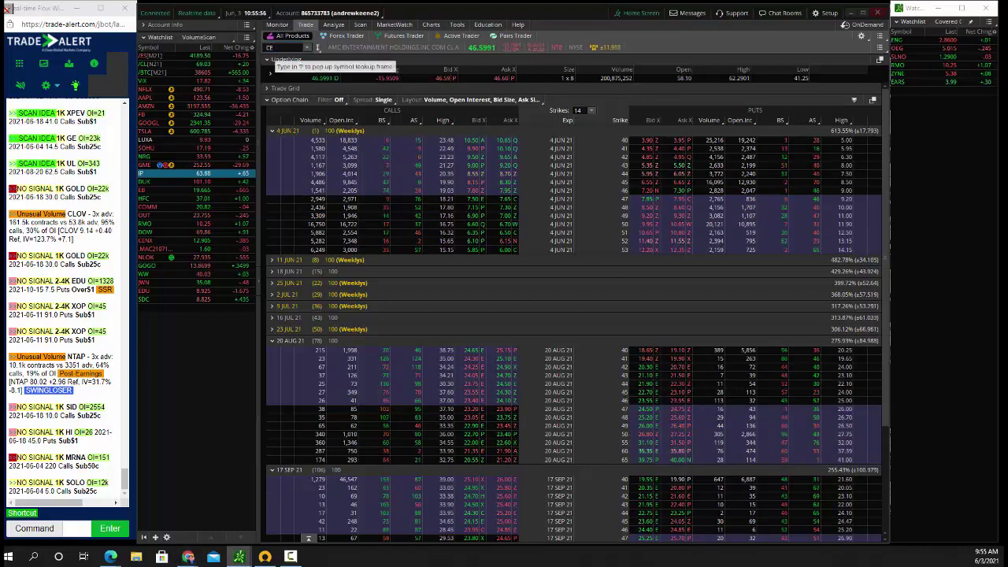
key(Return)
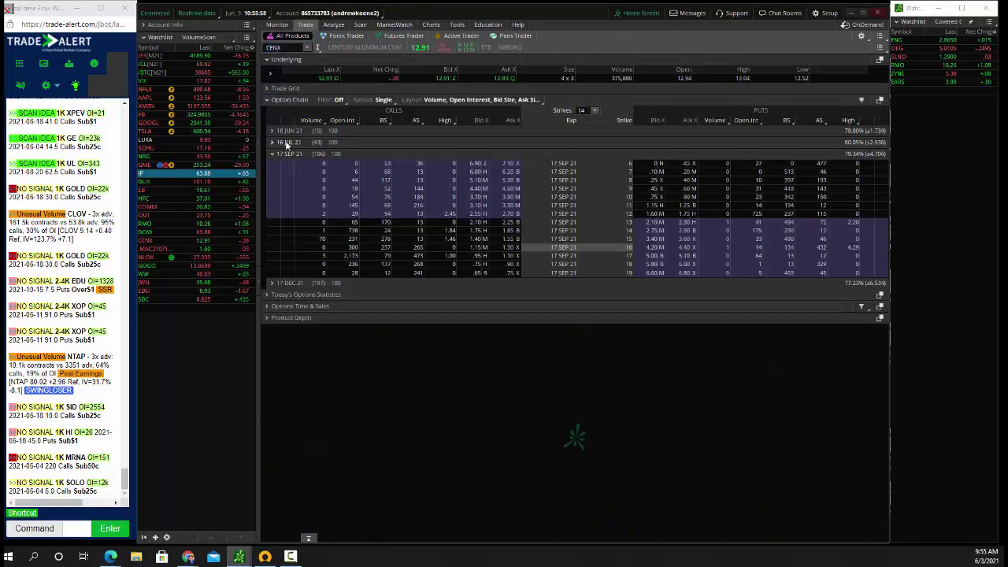
click(280, 143)
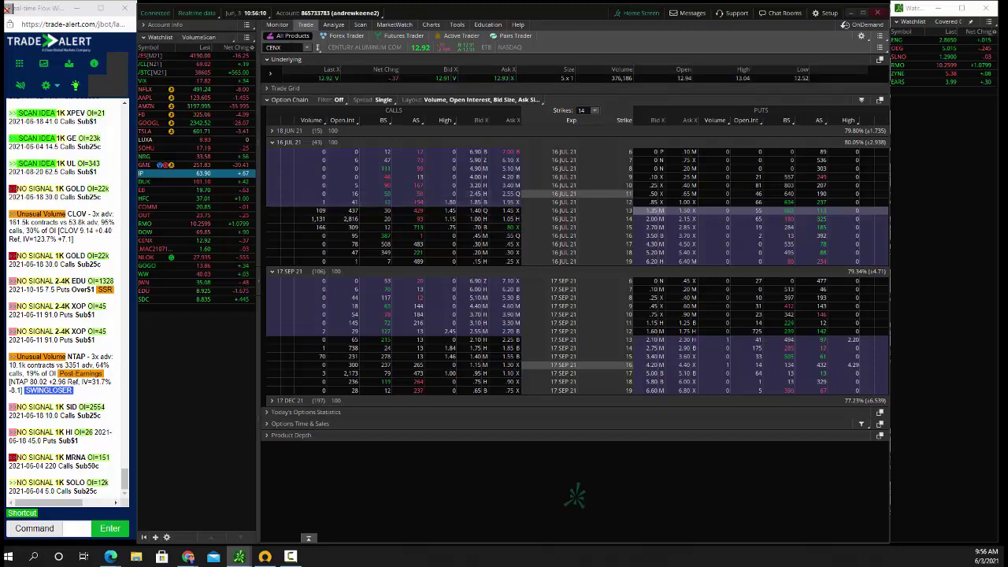
Step: Load the GOGO option chain and temporarily circle the 16 JUL 21 16-strike row in red
click(290, 48)
text(GOGO)
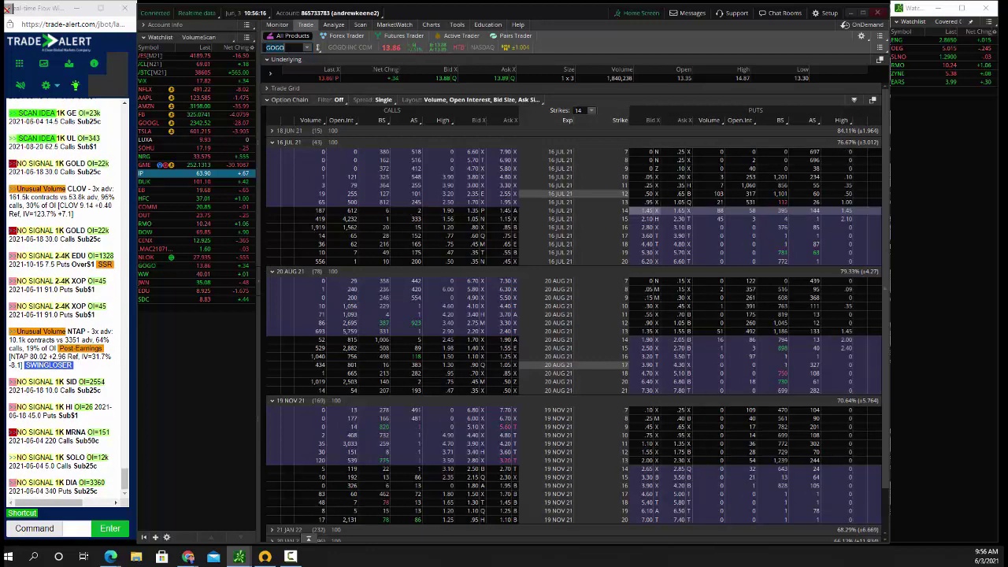
key(alt+Tab)
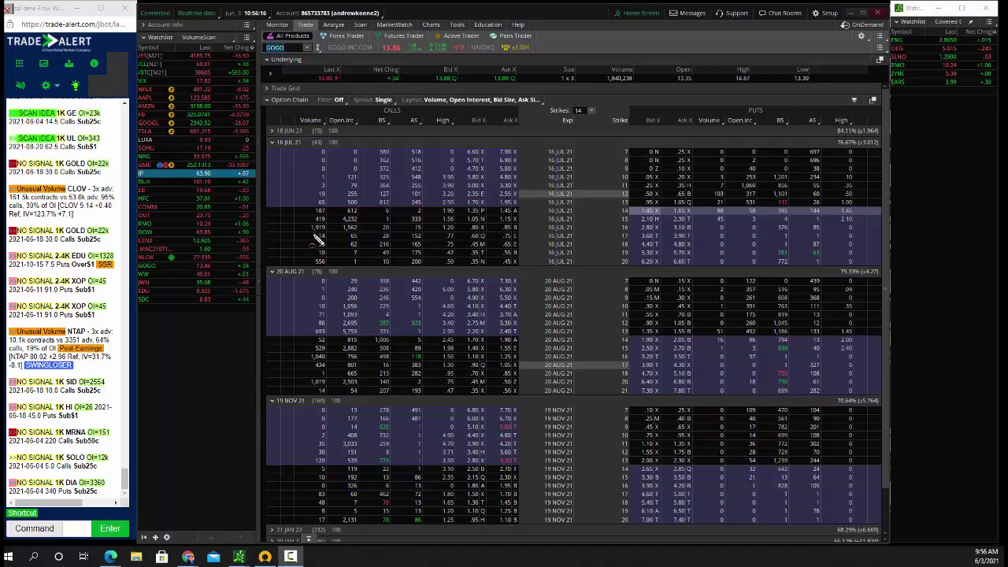
drag(292, 220, 671, 239)
drag(283, 217, 670, 236)
key(Escape)
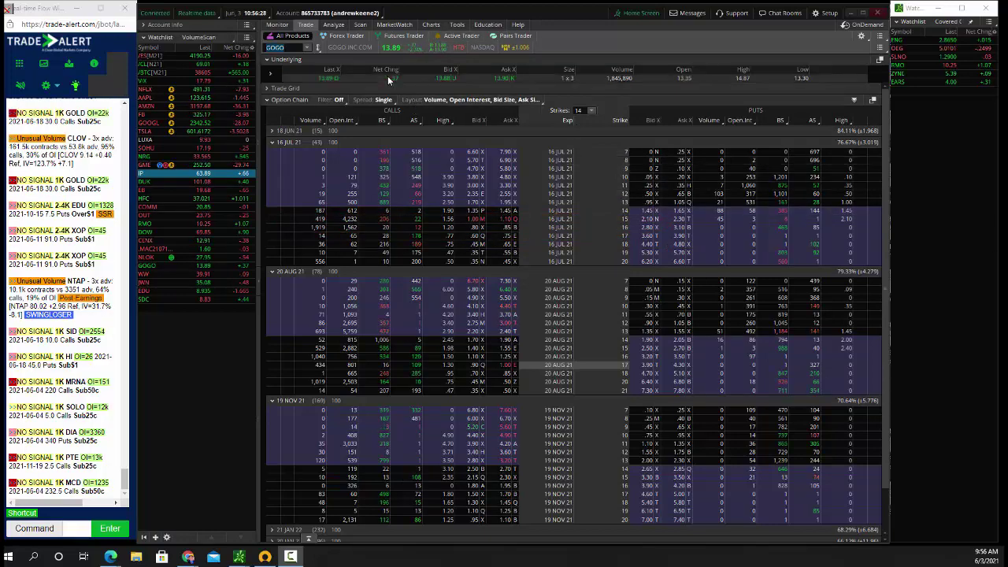
Step: Load the MCD option chain to review its call and put activity
click(285, 48)
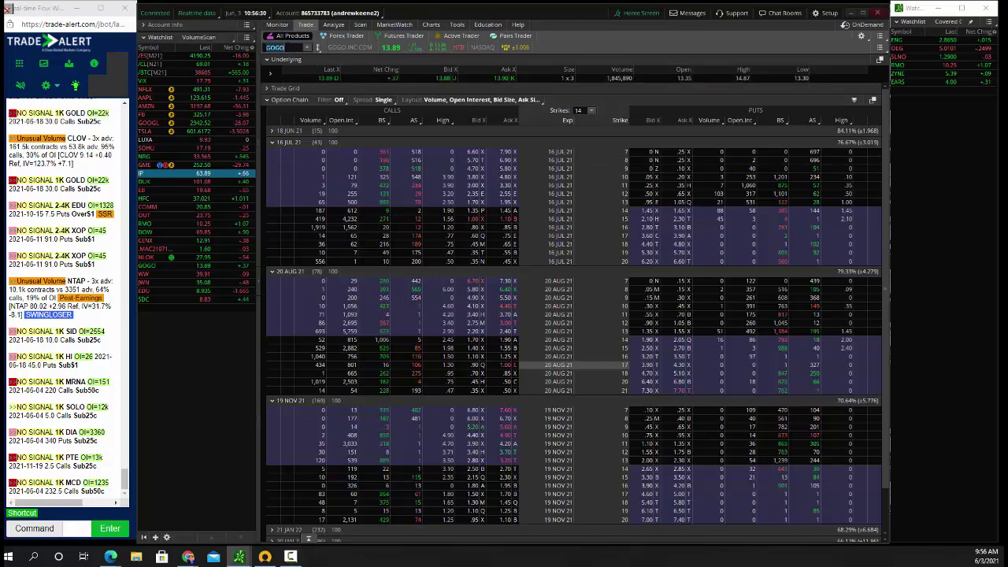
text(MCD)
key(Return)
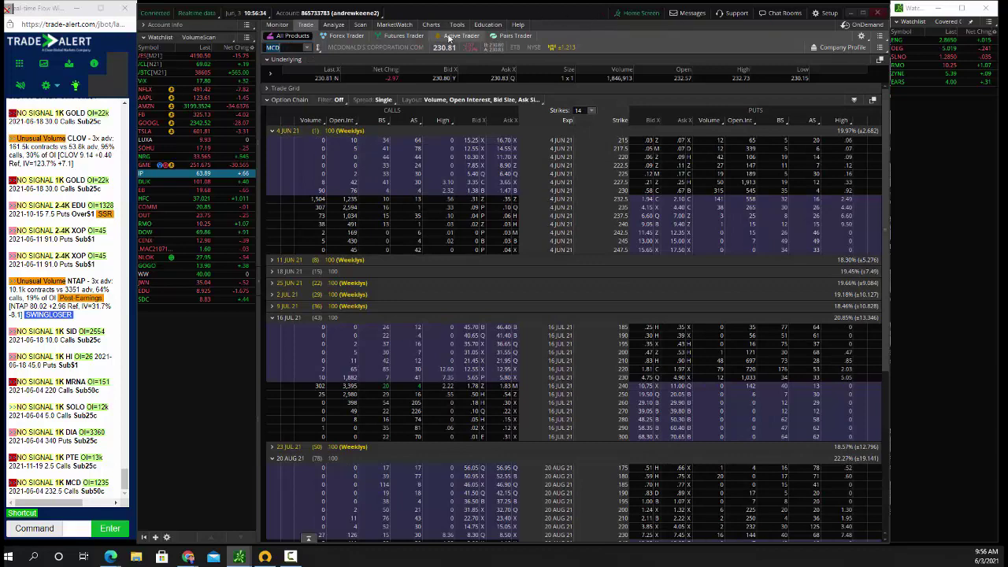
Step: Bring up the MCD price chart, rescale its price axis to fit the data, and zoom in on the recent daily candles
click(431, 26)
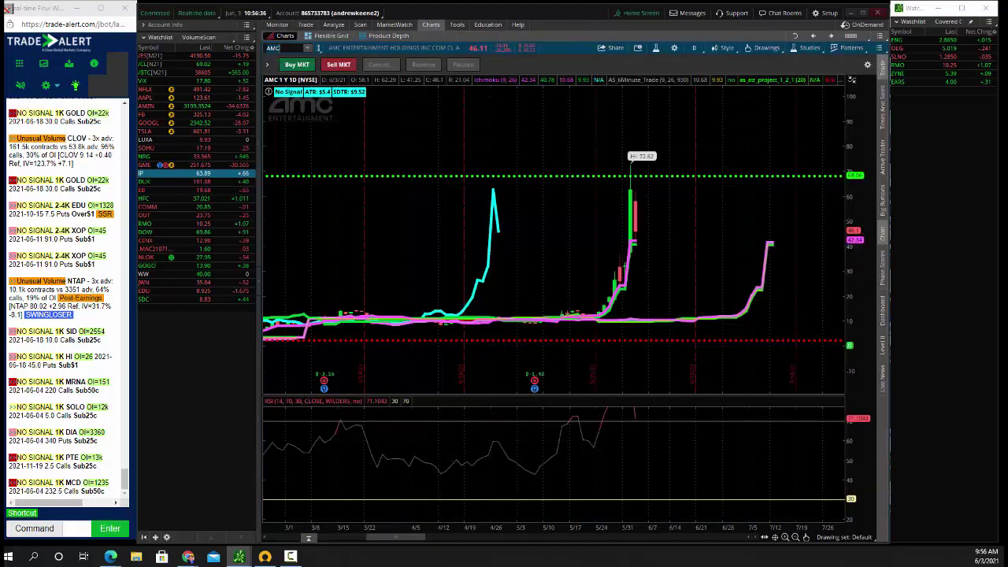
key(Return)
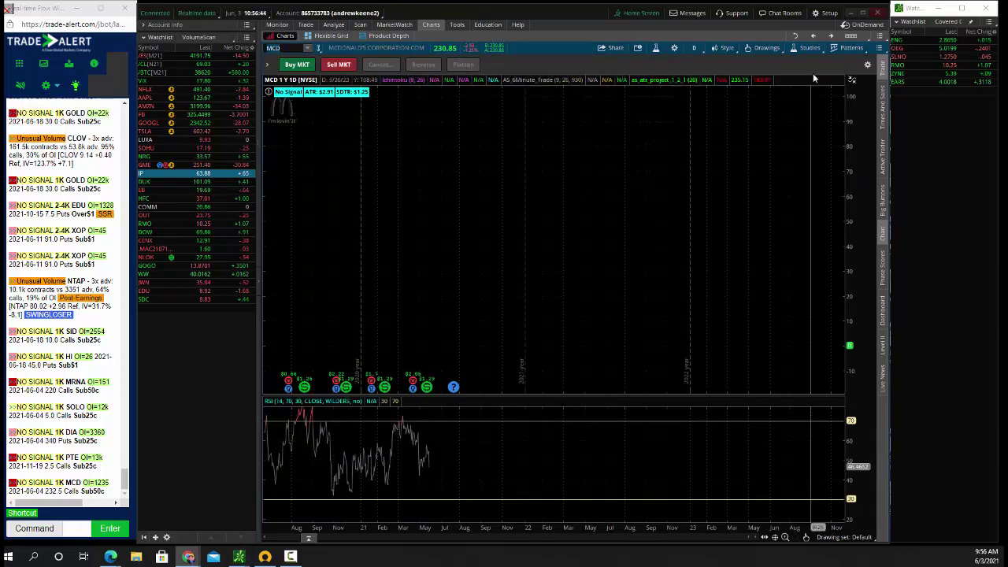
click(851, 80)
click(769, 95)
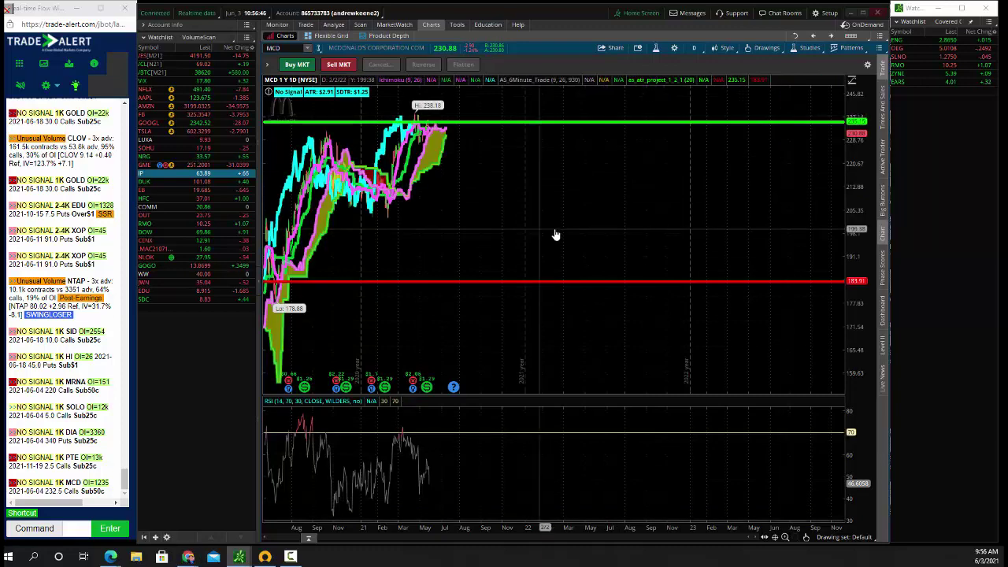
click(785, 537)
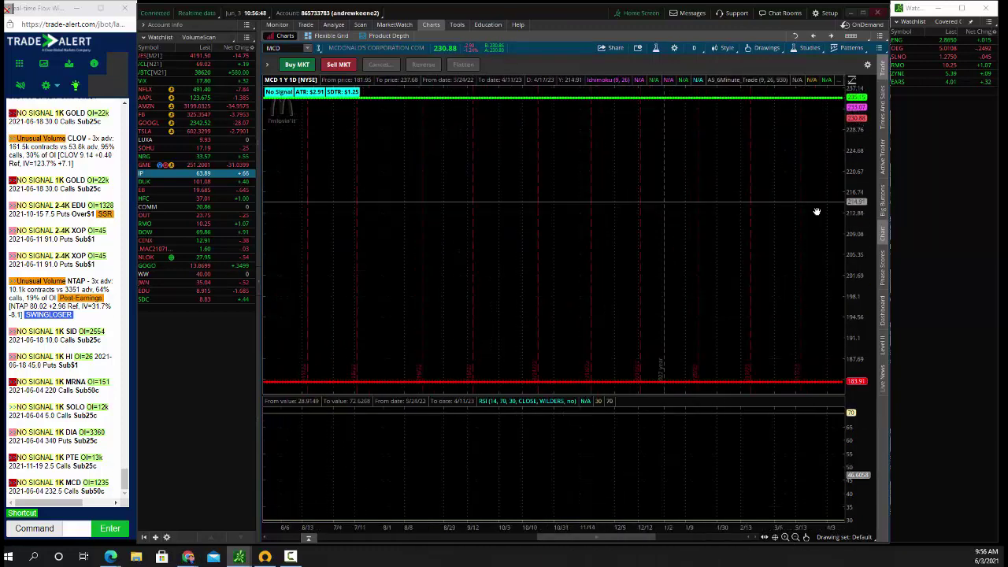
drag(633, 279, 790, 288)
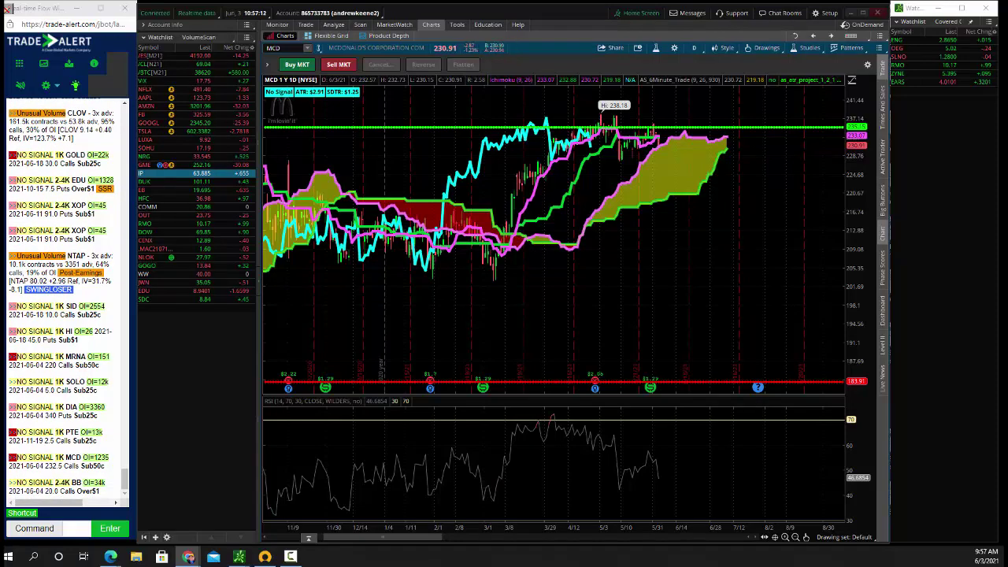
drag(586, 312, 559, 312)
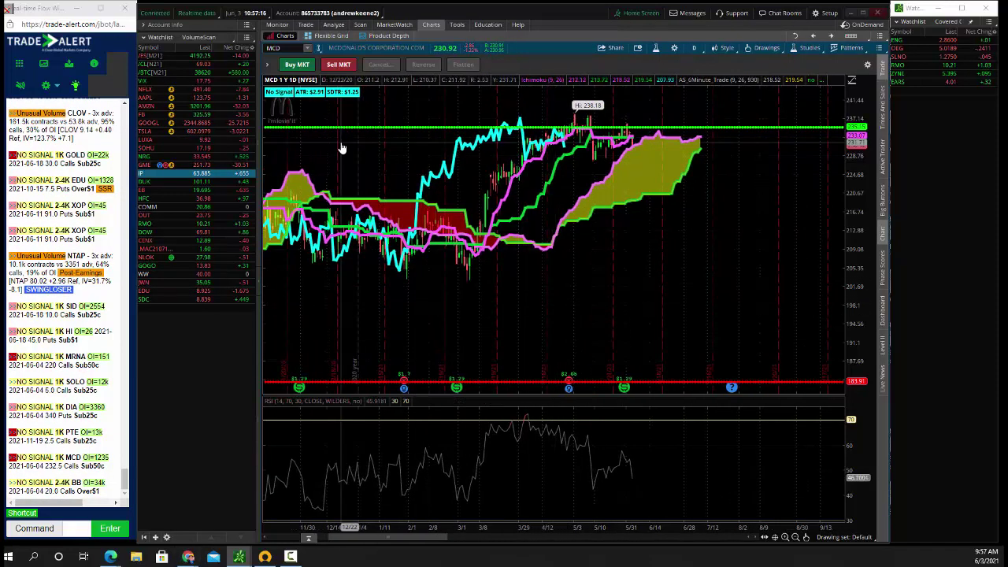
Step: Review the WW option chain, followed by the ETWO option chain
click(309, 26)
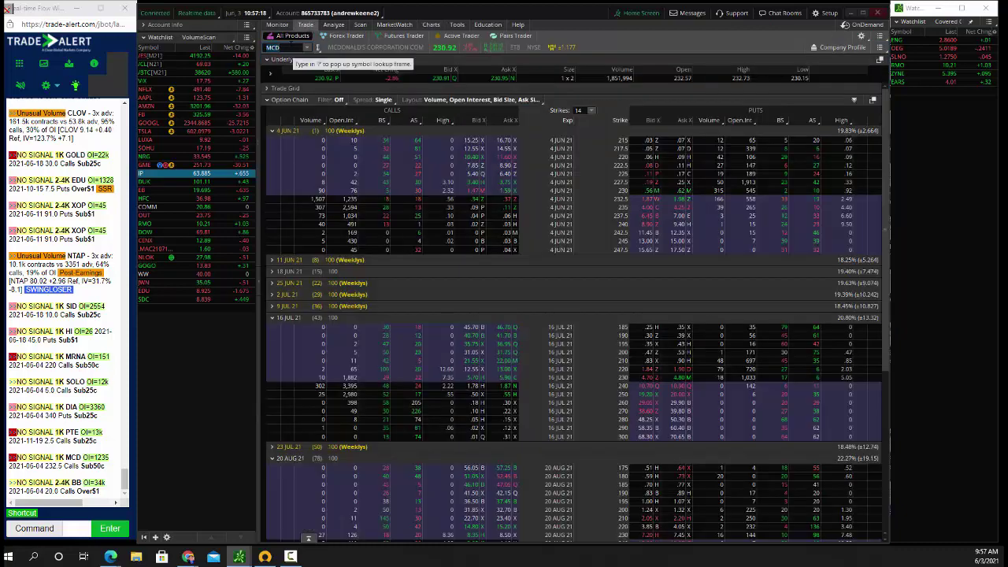
text(WW)
key(Return)
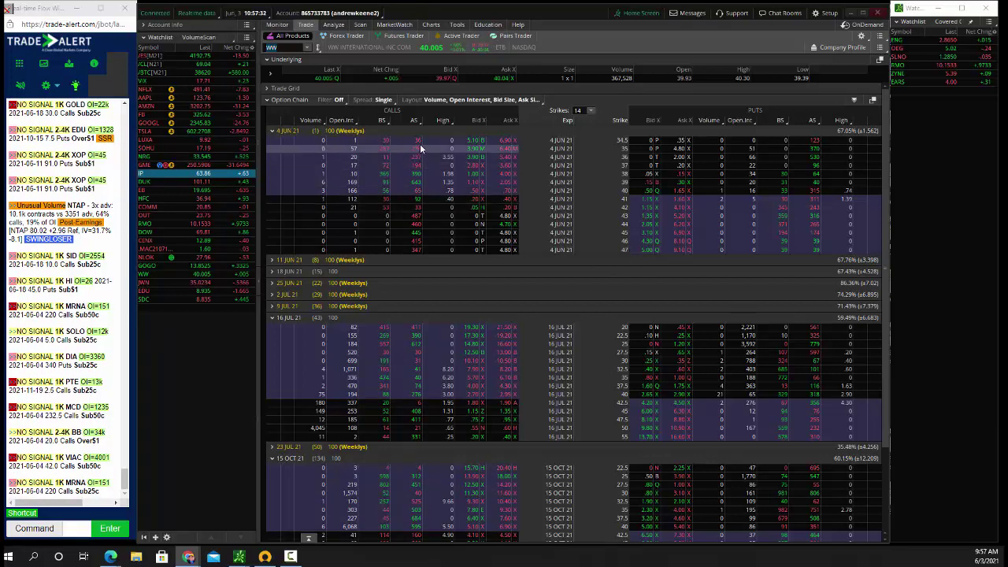
click(279, 49)
text(ETWO)
key(Return)
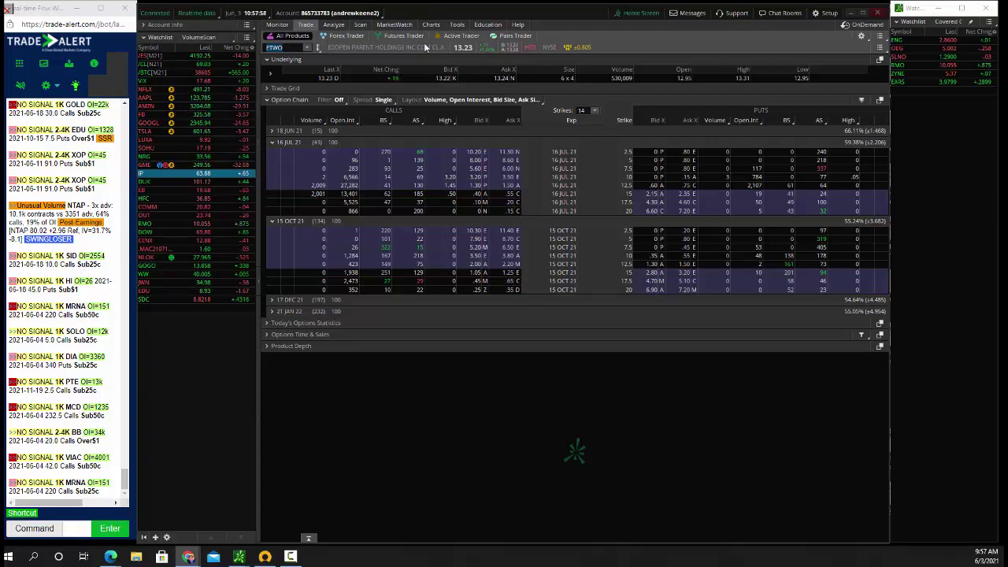
Step: Load the PEI option chain to review its 16 JUL 21 and 15 OCT 21 expirations
click(276, 47)
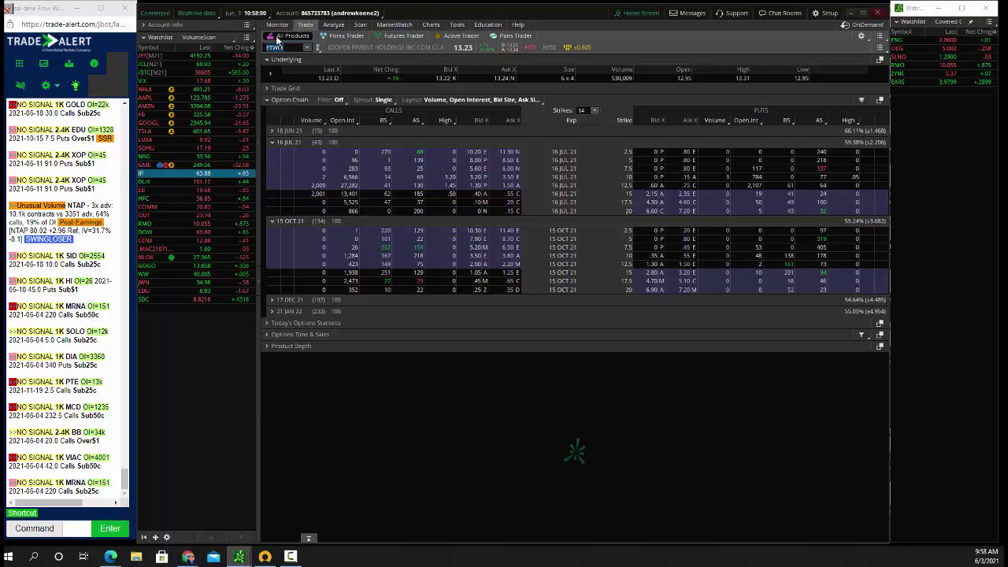
text(PEI)
key(Return)
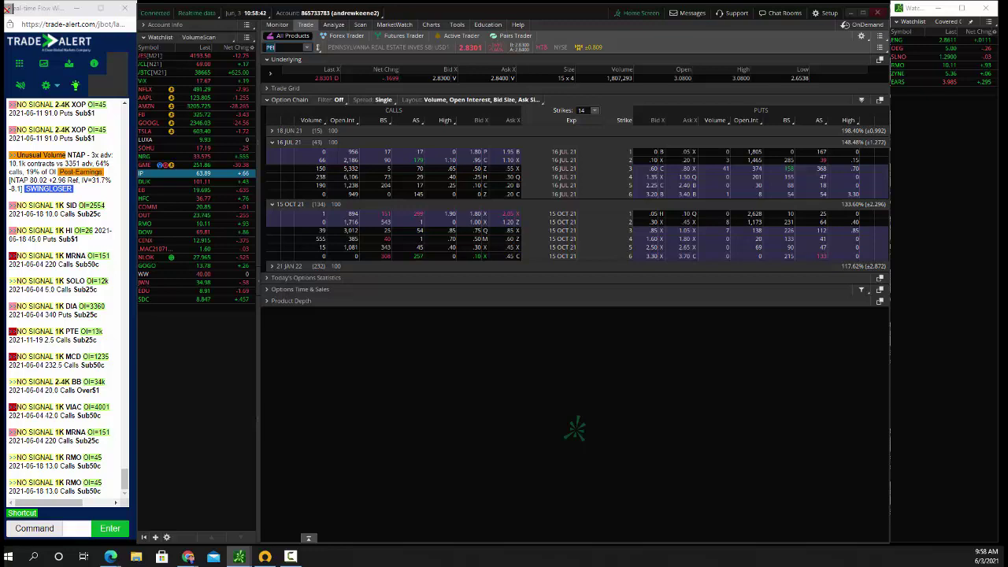
click(188, 557)
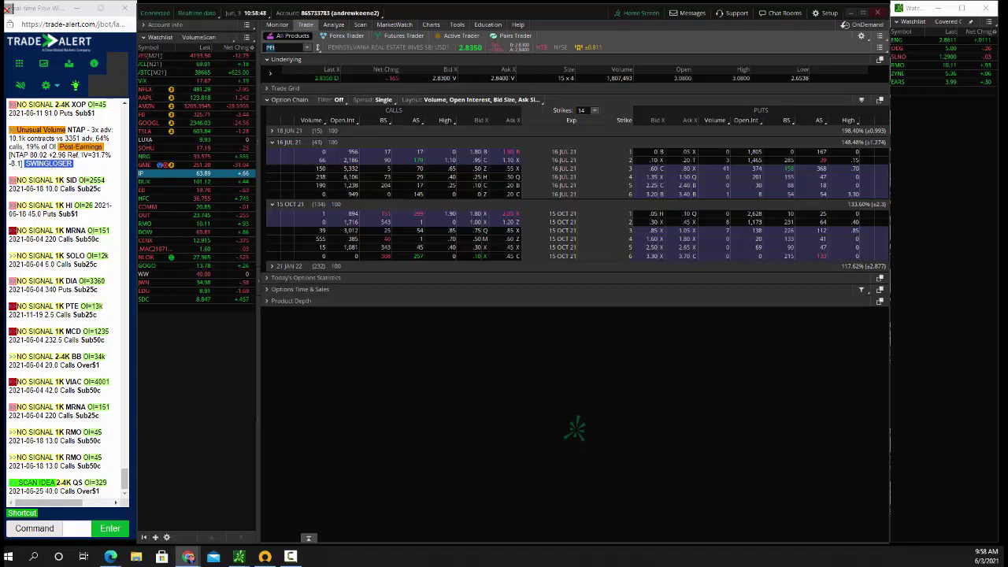
Step: Load the QS option chain, collapse the 4 JUN 21 weekly expiration and expand the 25 JUN 21 one
click(285, 47)
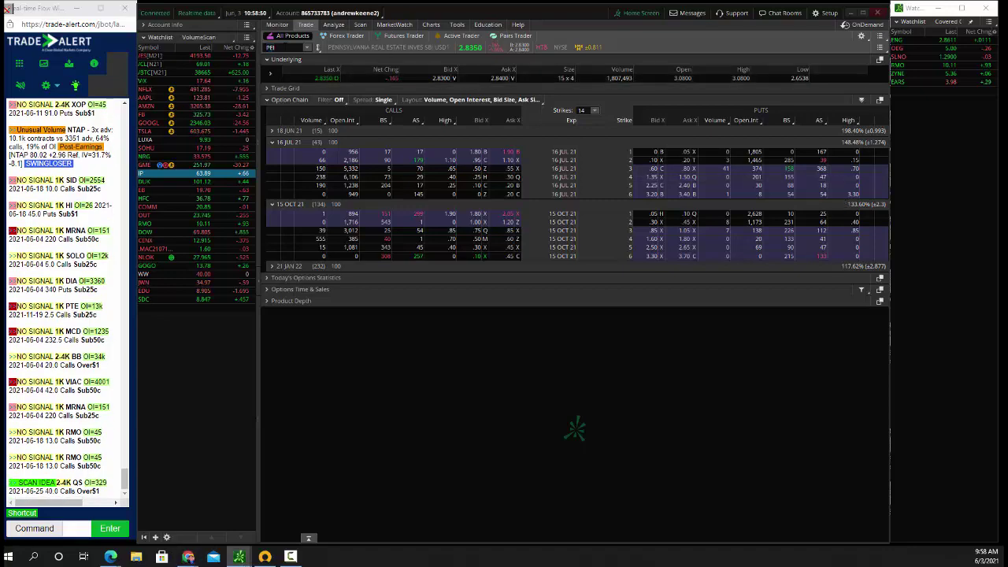
text(QS)
key(Return)
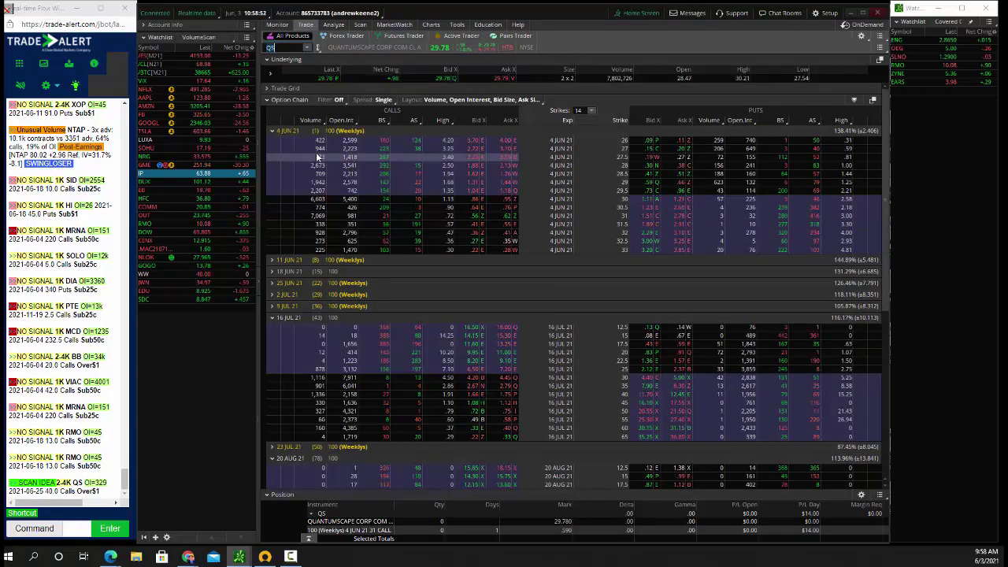
click(297, 130)
click(287, 166)
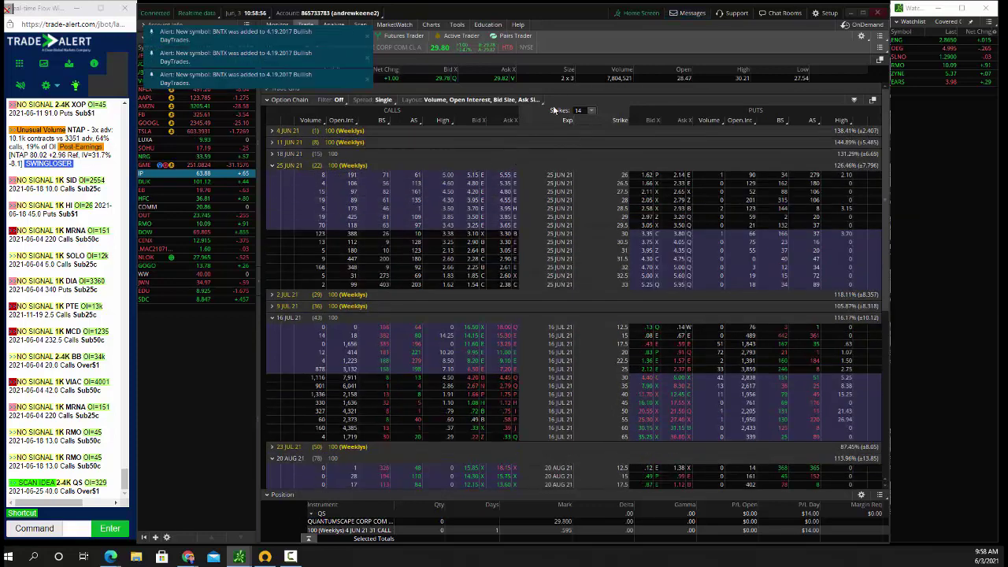
Step: Dismiss the BNTX Bullish DayTrades alert notifications covering the option chain
click(367, 36)
click(368, 36)
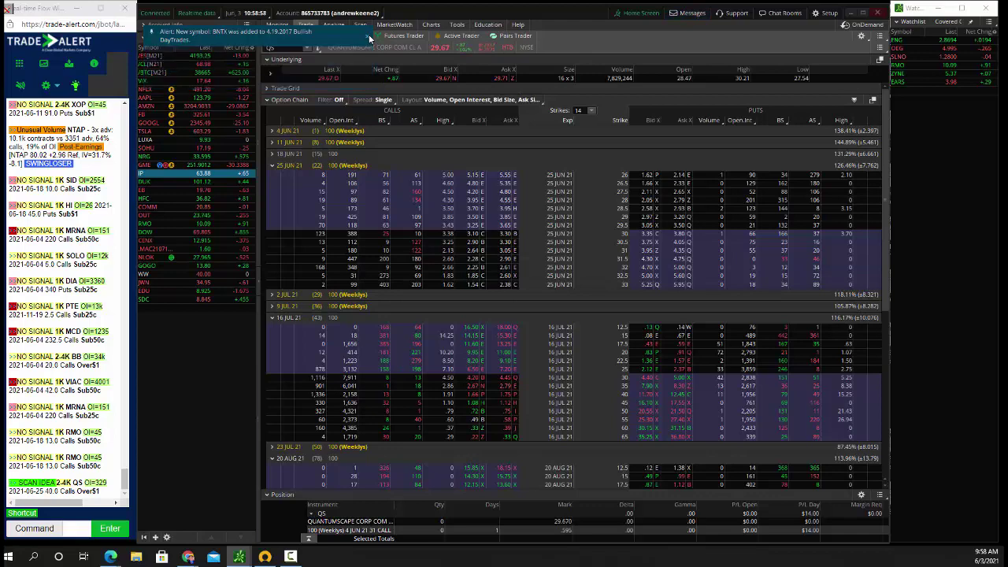
click(369, 38)
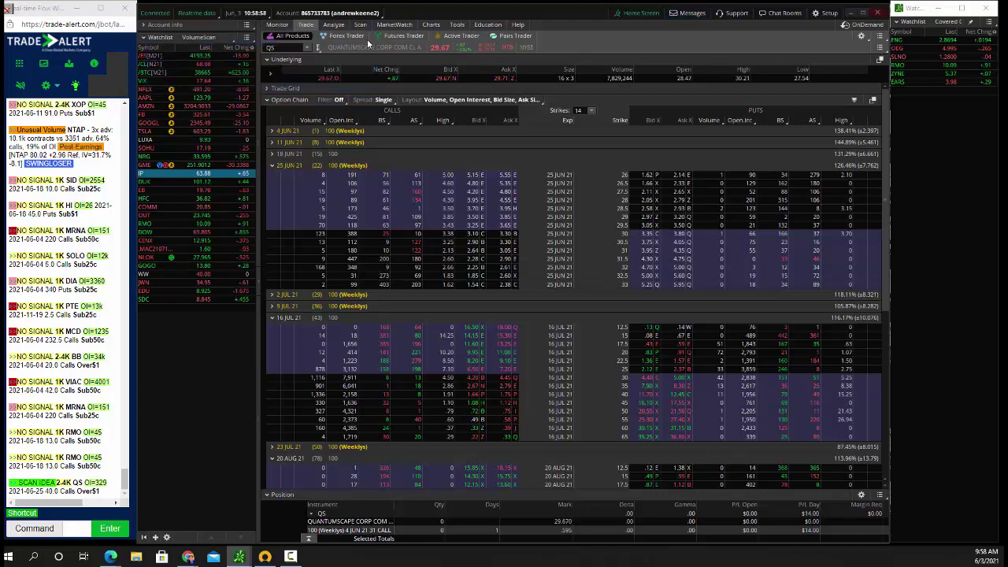
Step: Set the QS option chain to display ALL strikes and examine the 25 JUN 21 calls through the 40 strike
click(592, 110)
click(581, 202)
scroll(424, 246, down, 2)
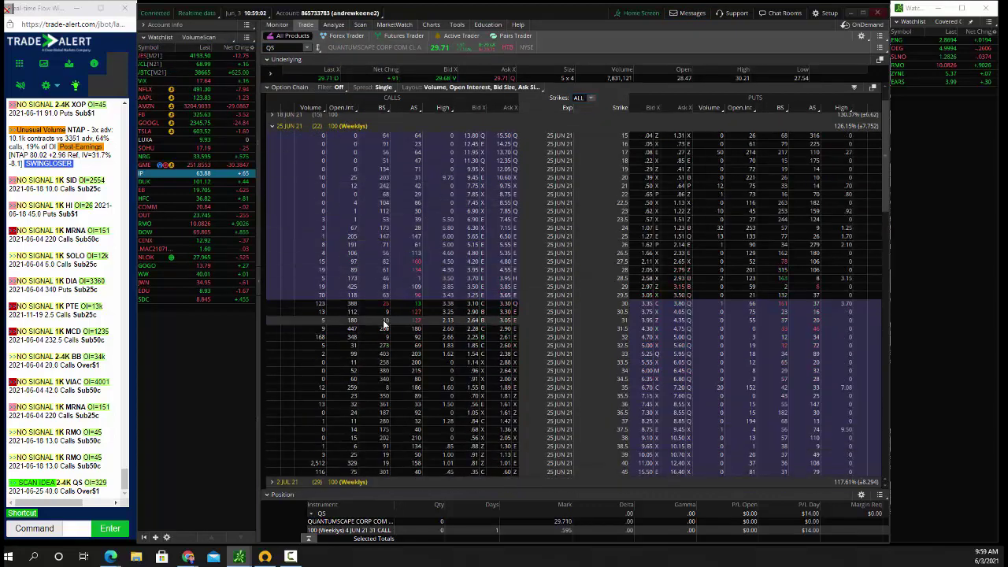
scroll(385, 325, down, 2)
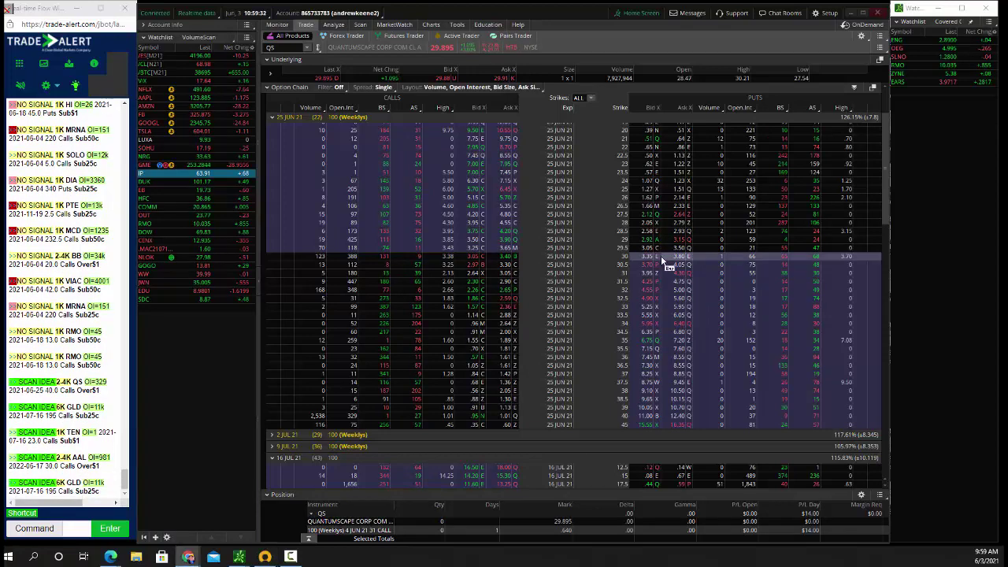
Step: Load the TITN option chain and expand the 18 JUN 21 expiration
click(284, 49)
text(TITN)
key(Return)
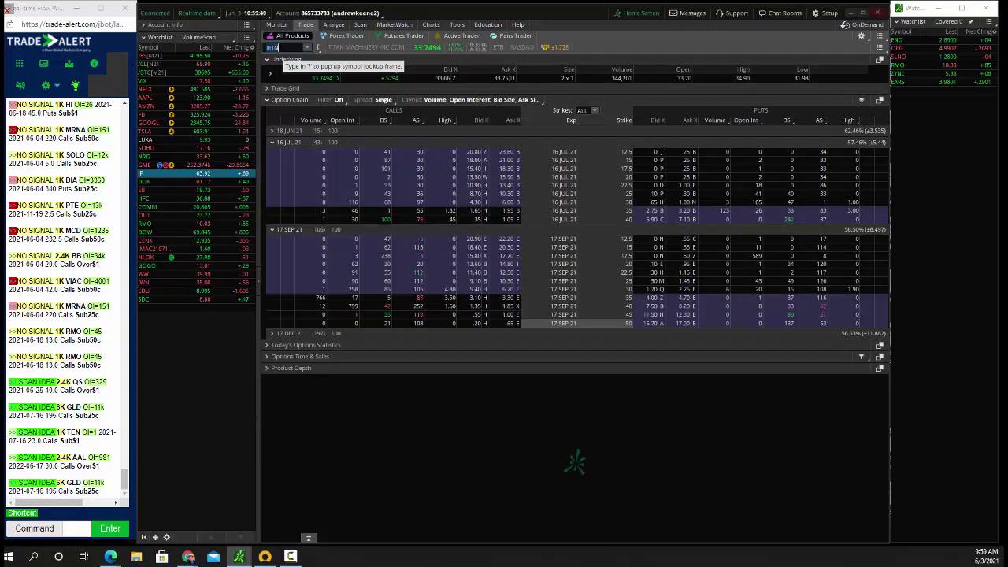
click(288, 131)
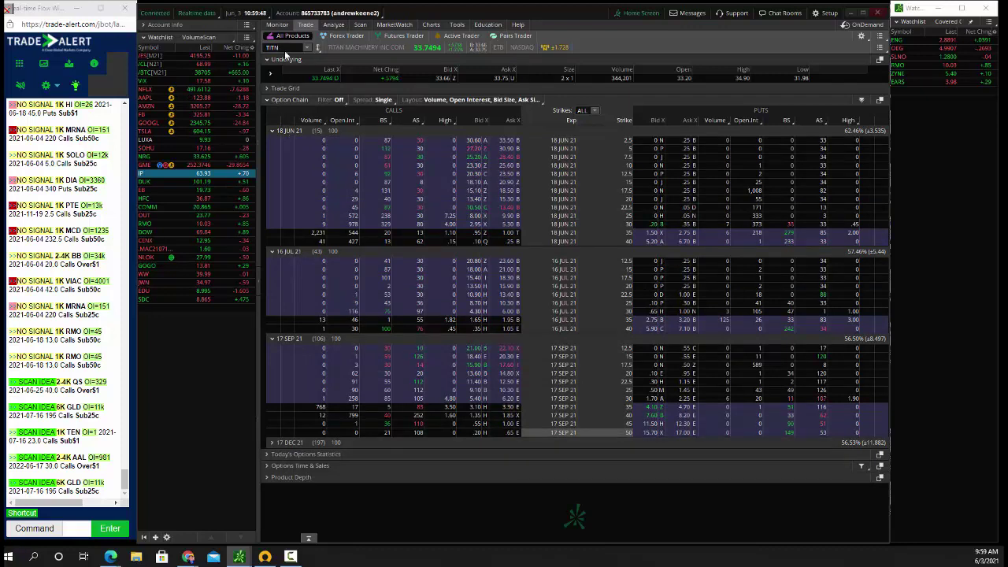
Step: Load the DOW option chain with its open position details
click(279, 47)
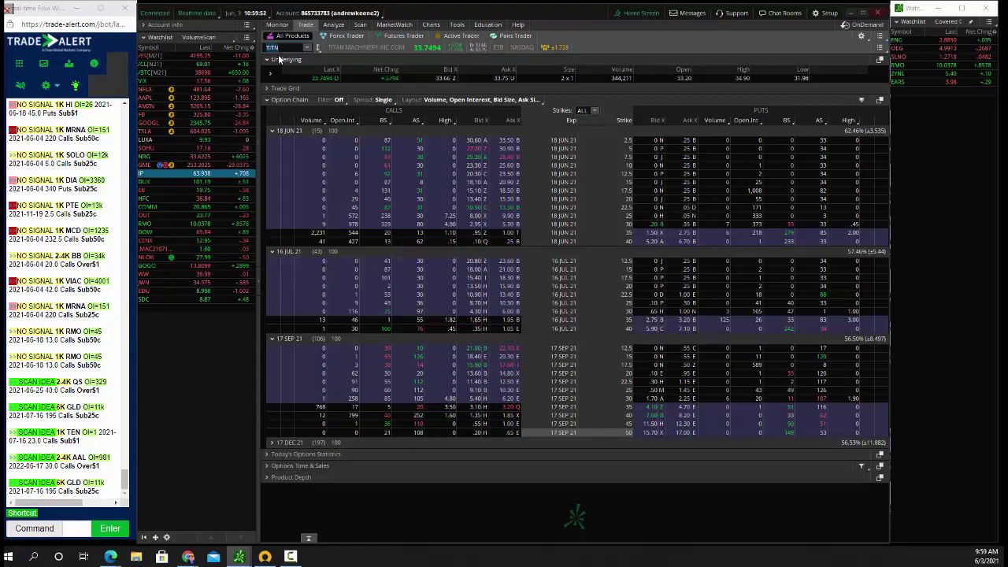
text(DOW)
key(Return)
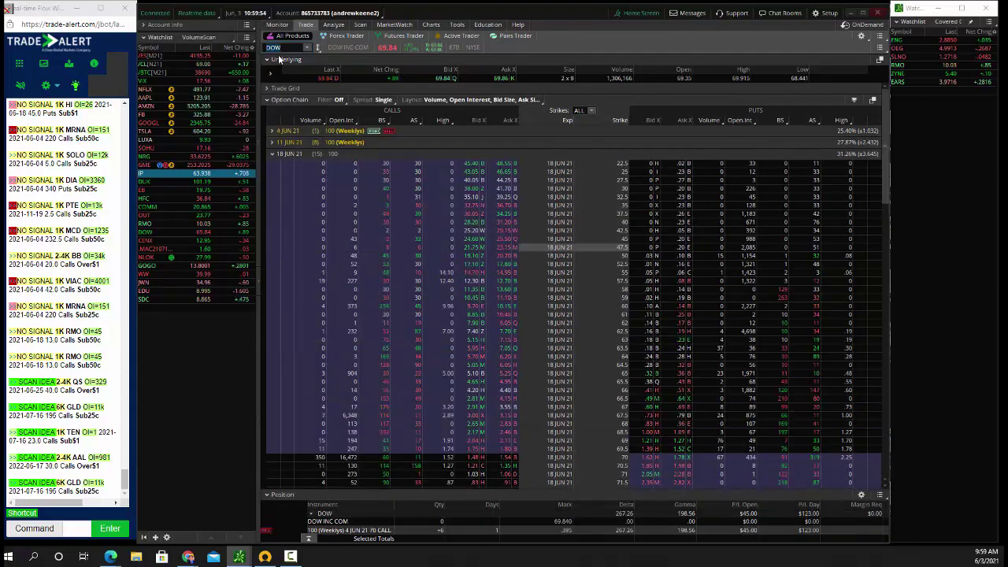
Step: Load the GOGO option chain and collapse the 18 JUN 21 expiration to review the 16 JUL 21 strikes
text(GOGO)
key(Return)
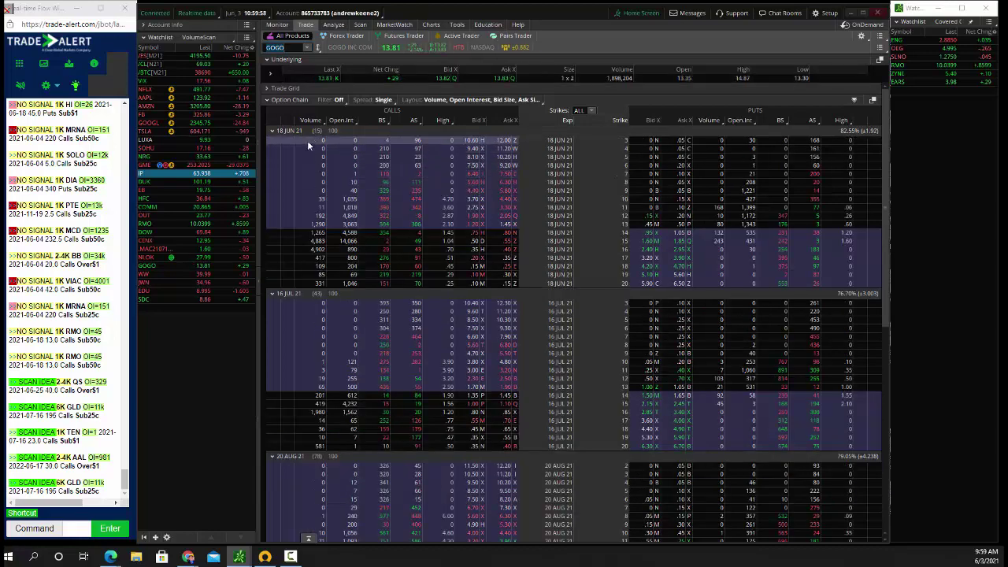
click(285, 131)
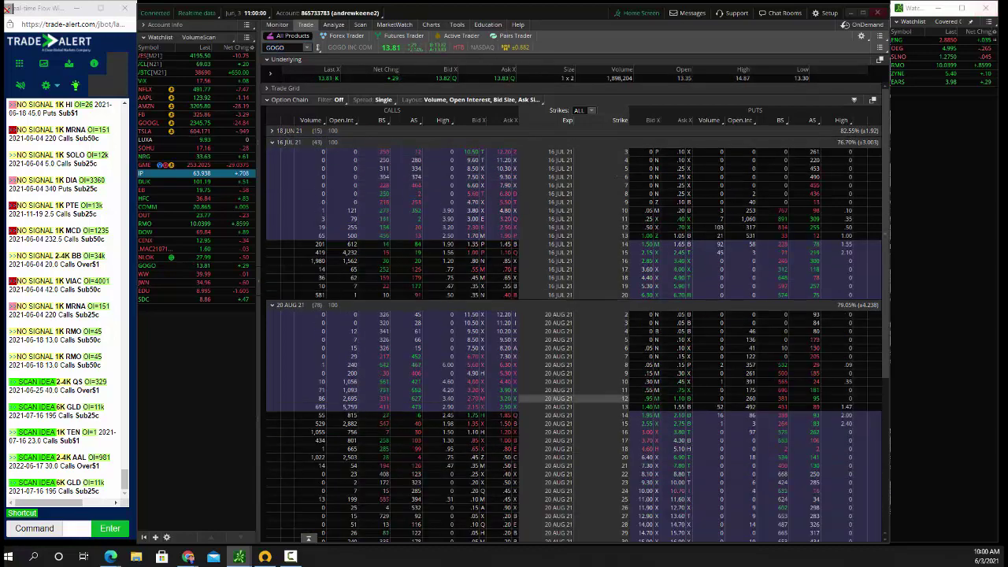
click(189, 557)
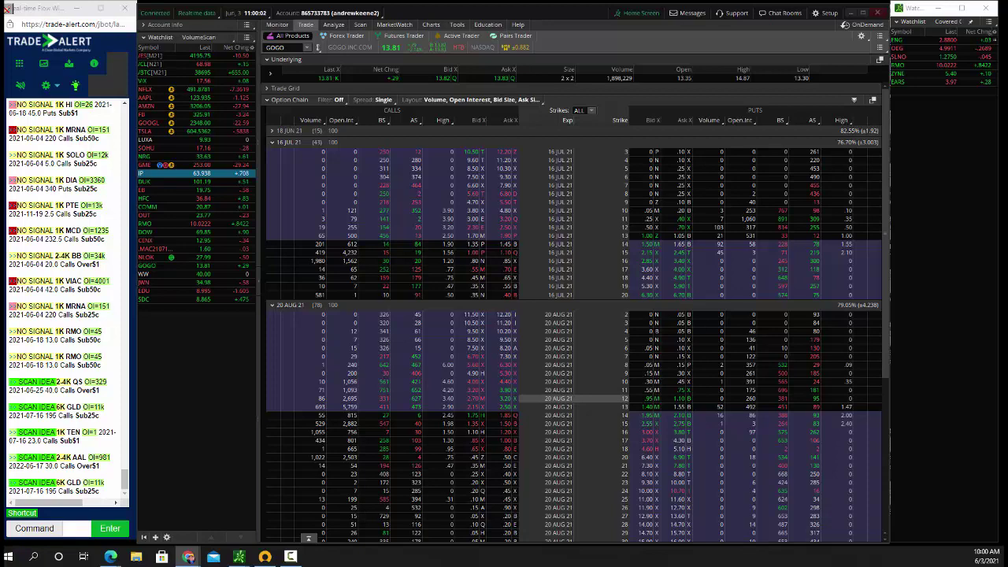